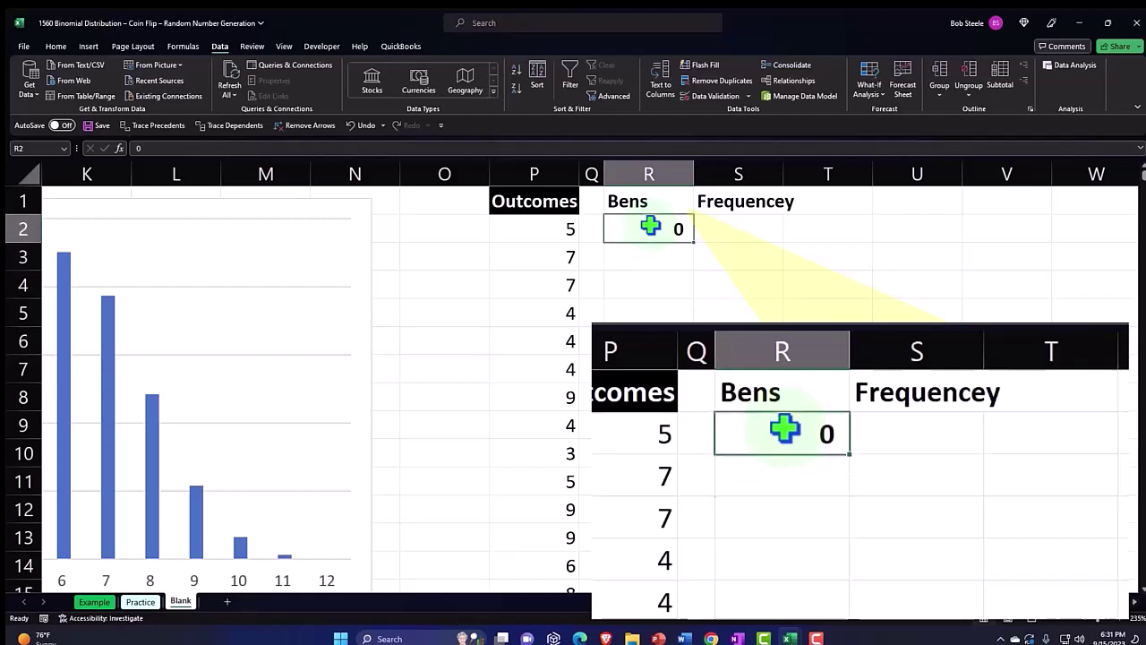
- Enter bin values 0, 1, 2 in column R and extend the series down to 12
left_click(681, 252)
type("1")
key("Return")
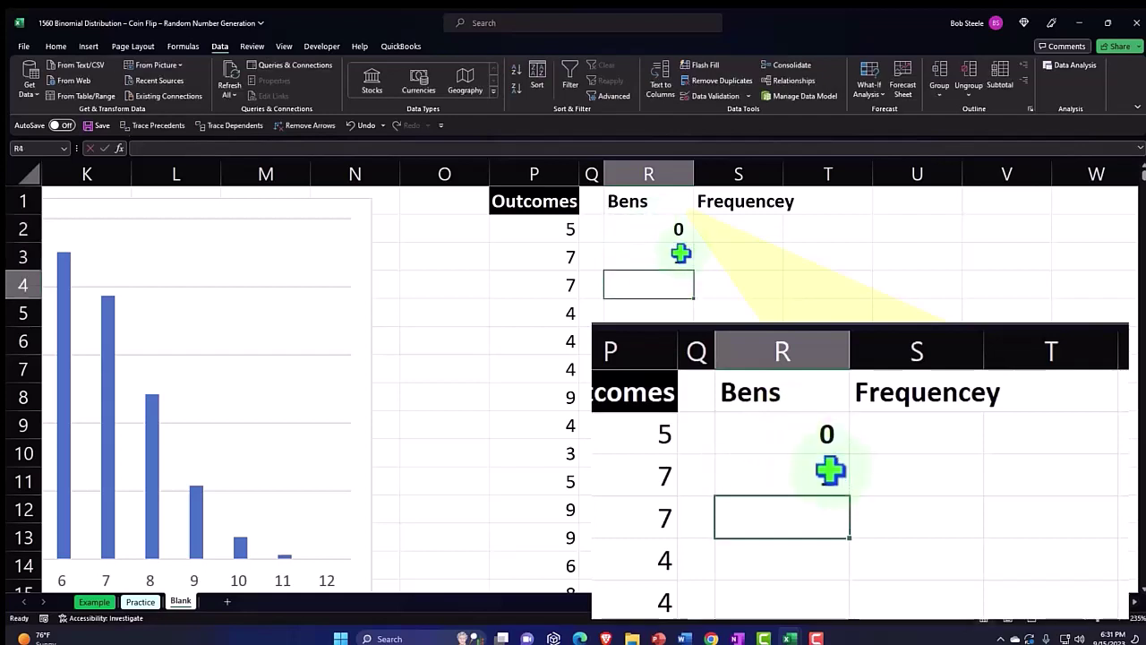
type("2")
key("Return")
left_click_drag(683, 229, 701, 351)
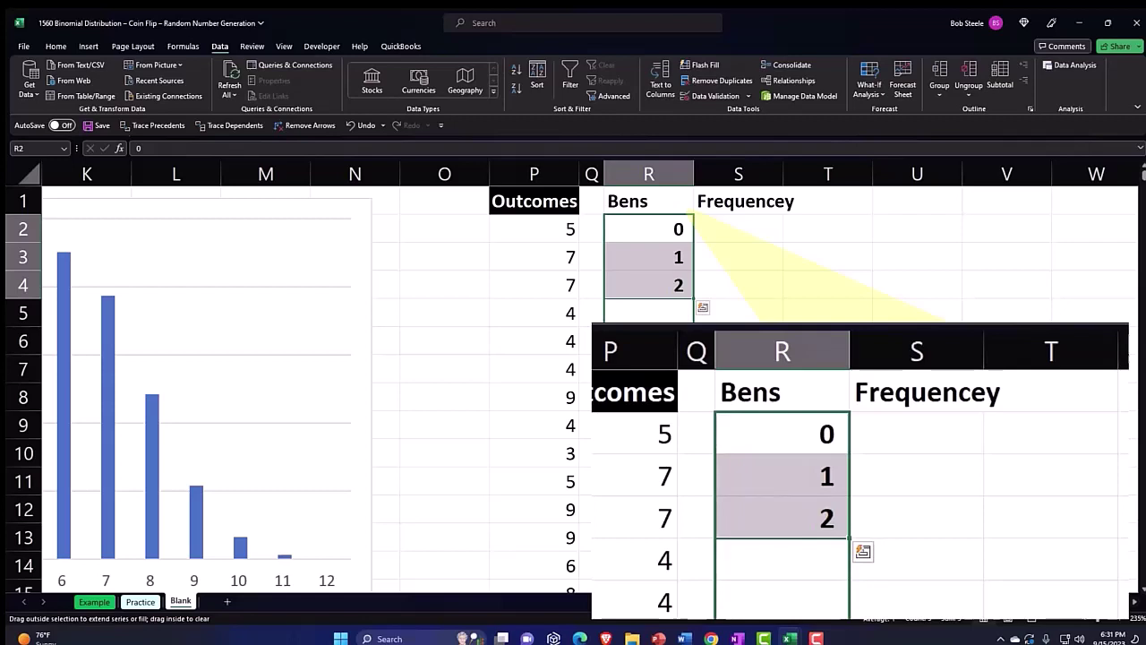
left_click_drag(701, 351, 701, 351)
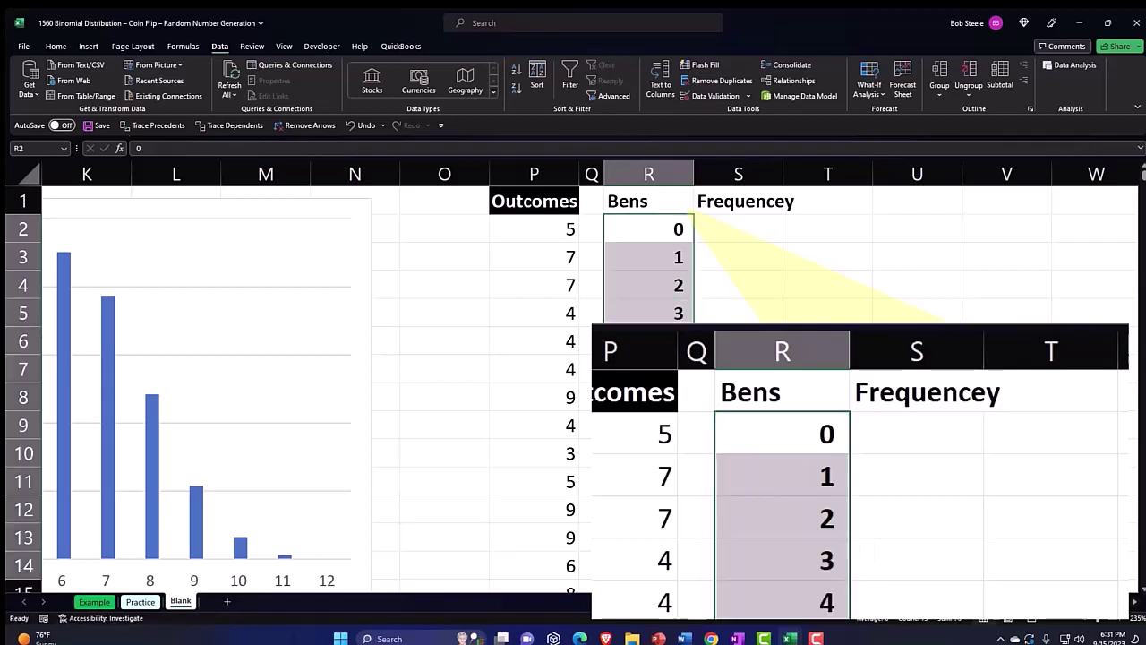
left_click(743, 227)
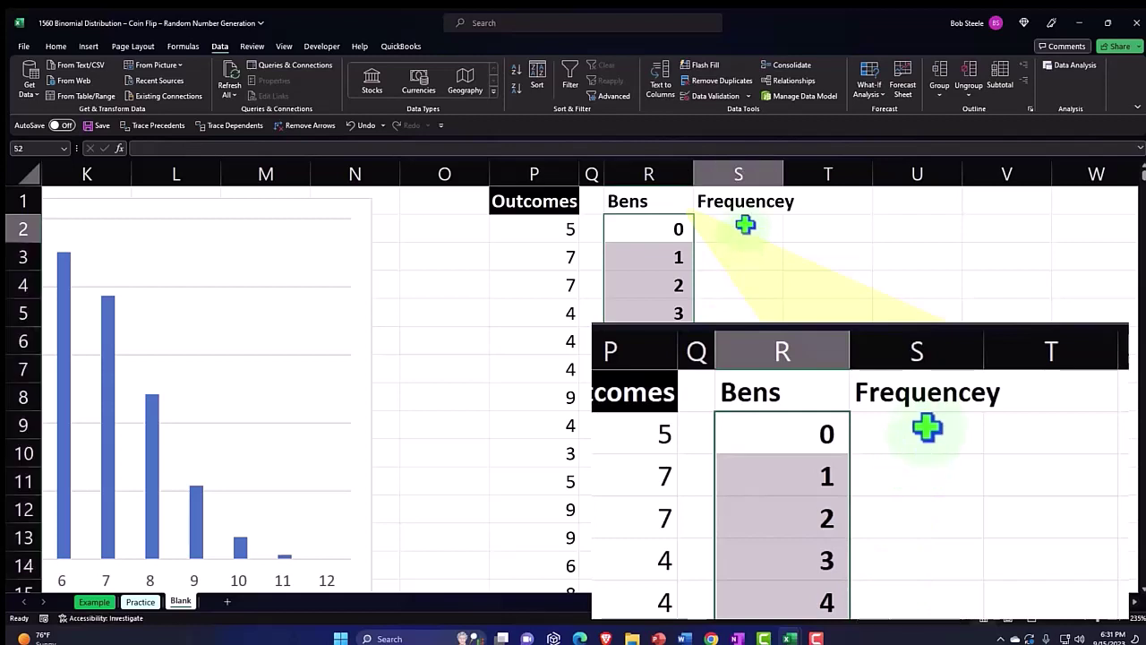
left_click_drag(671, 200, 698, 202)
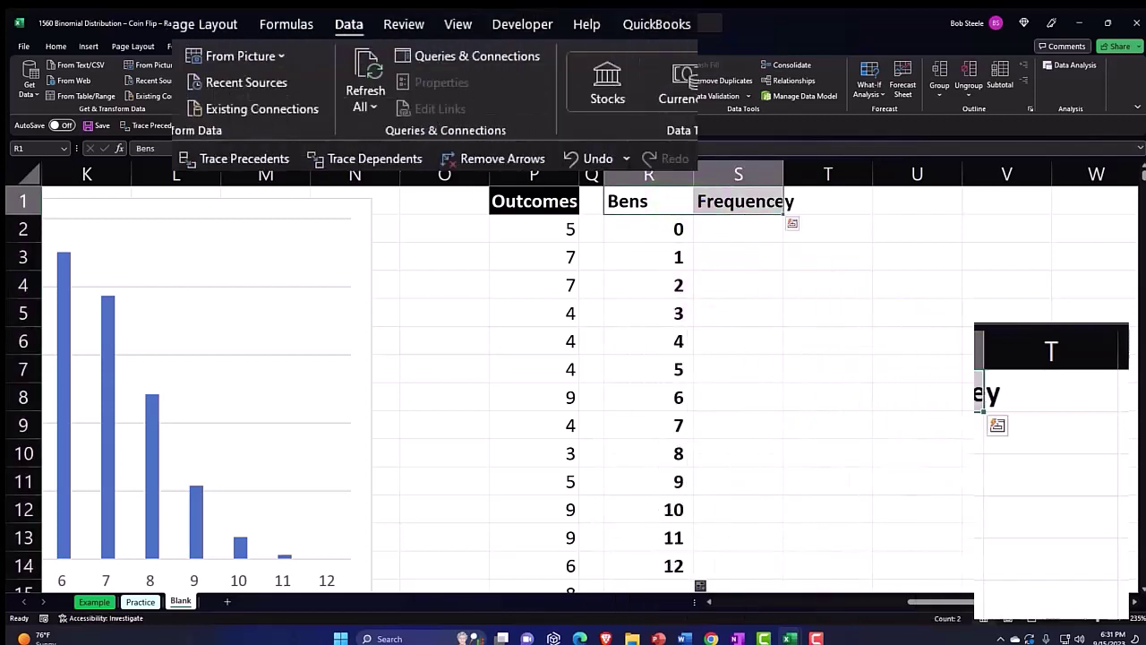
- Give the Bens and Frequencey headers black fill, white text, wrap, centre and top alignment
left_click(55, 46)
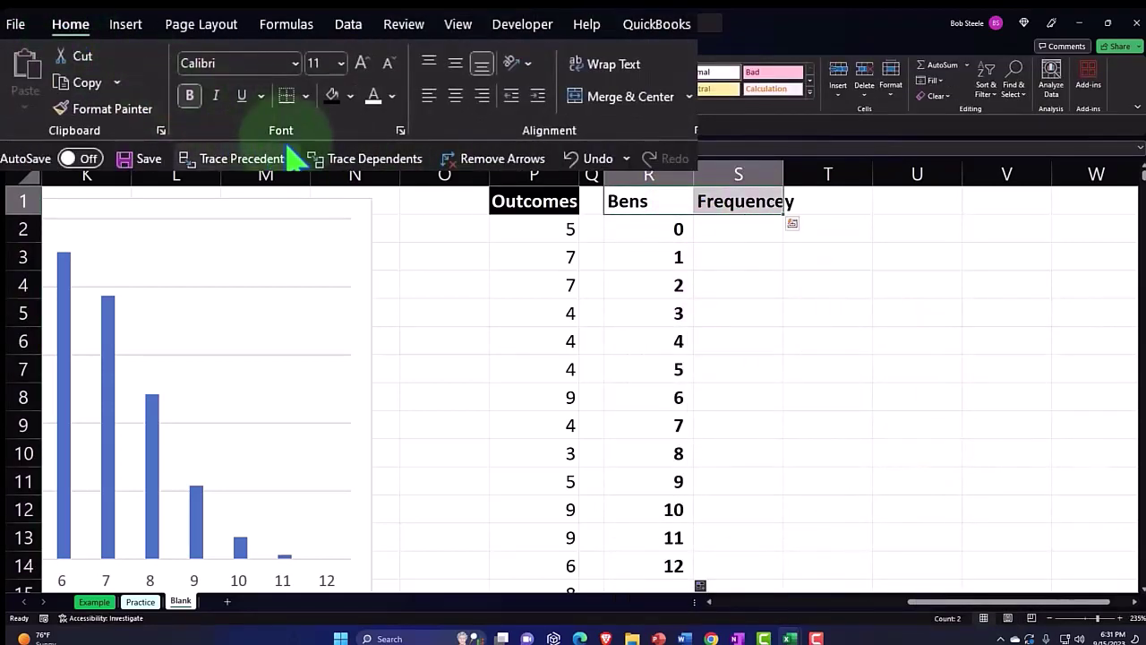
left_click(329, 96)
left_click(374, 96)
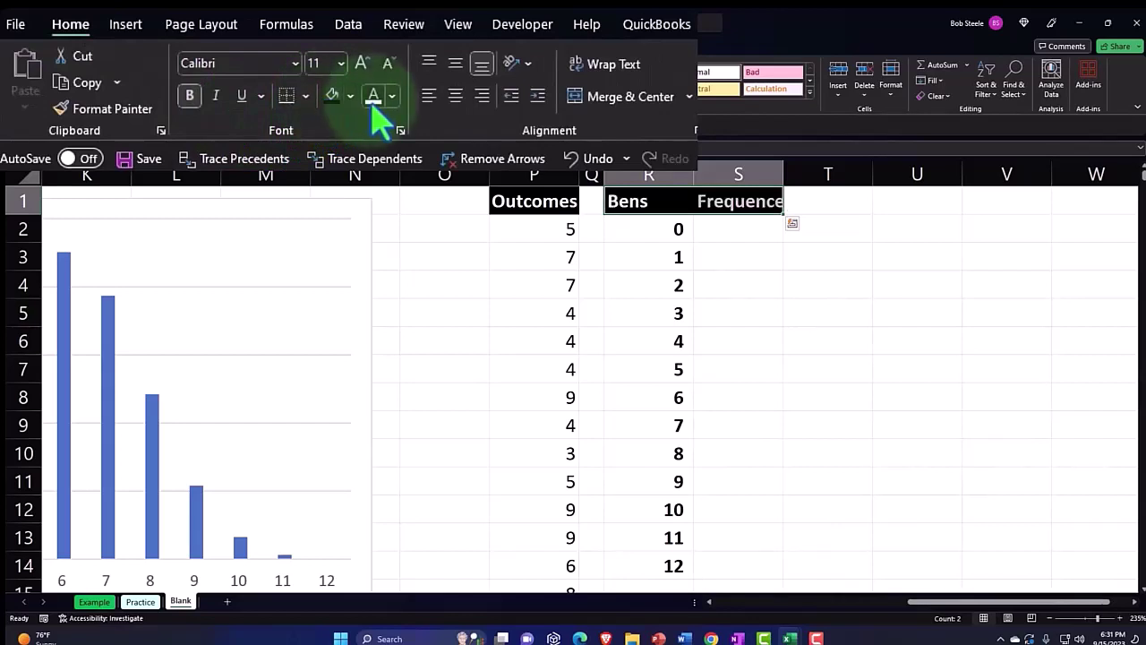
left_click(455, 63)
left_click(598, 70)
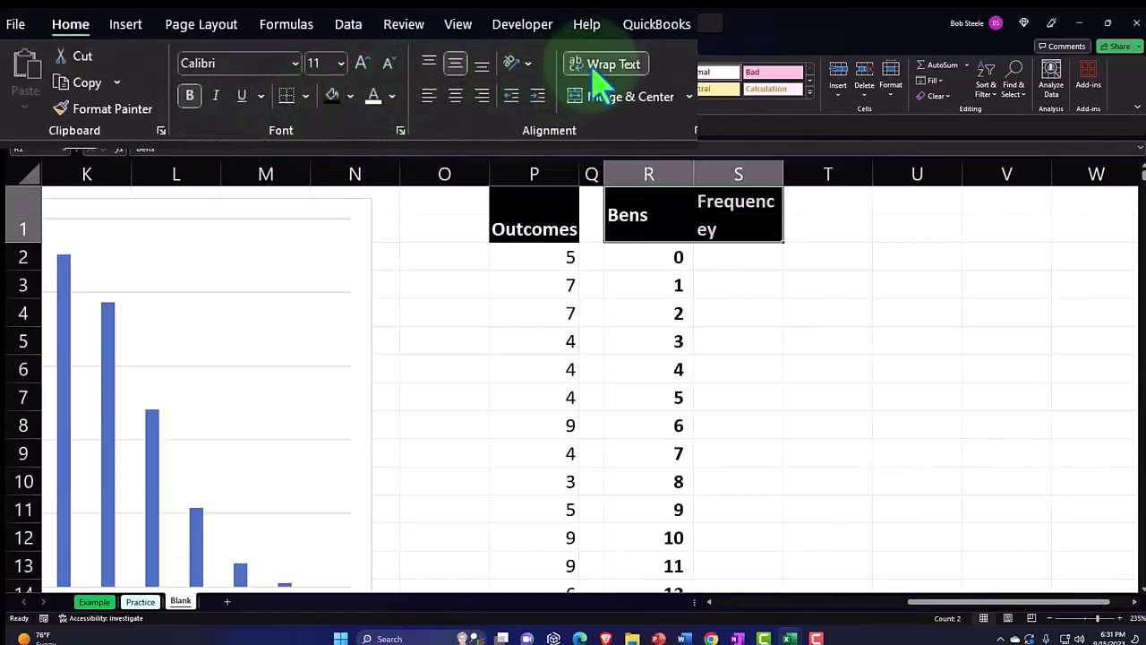
left_click(455, 95)
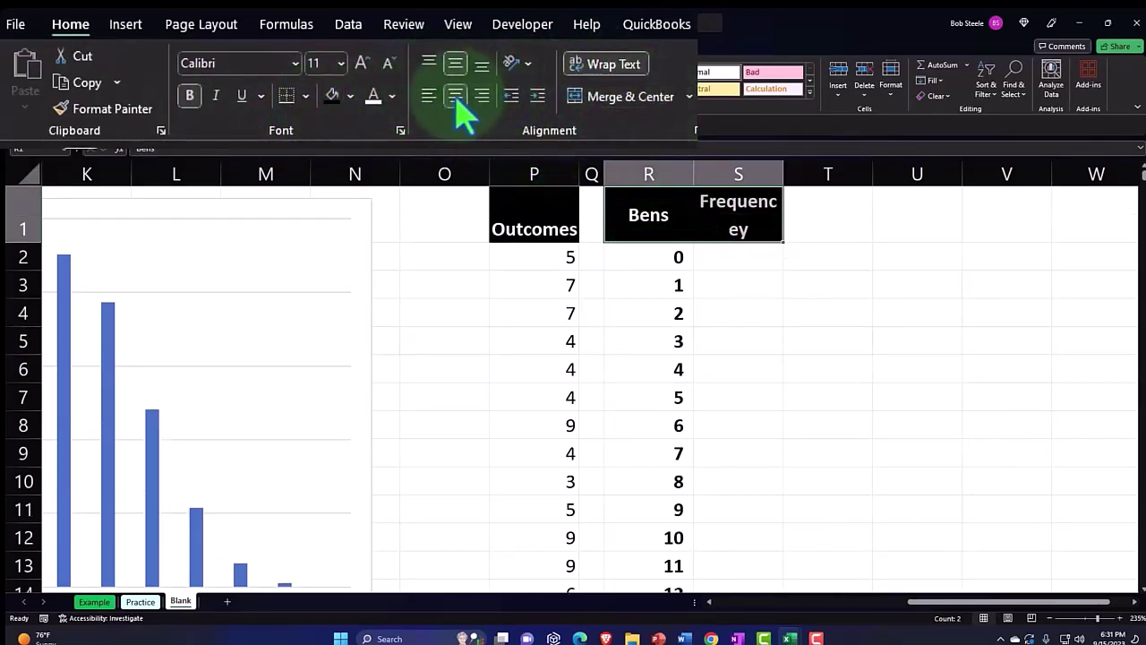
left_click(750, 257)
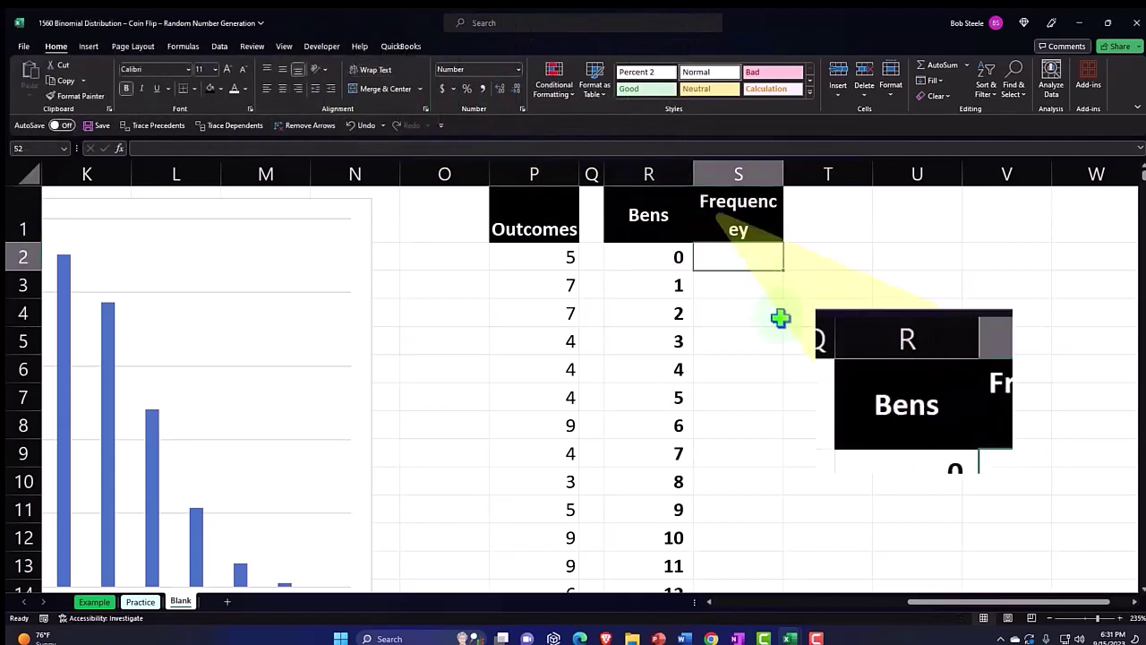
left_click_drag(605, 222, 715, 217)
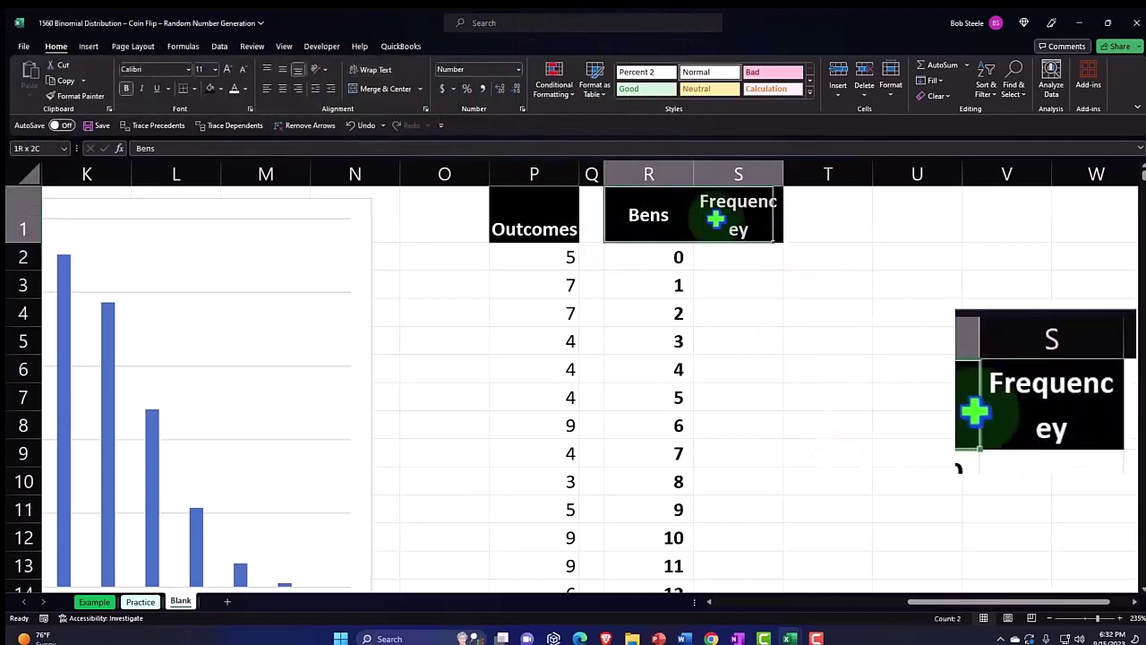
left_click(267, 70)
left_click(723, 252)
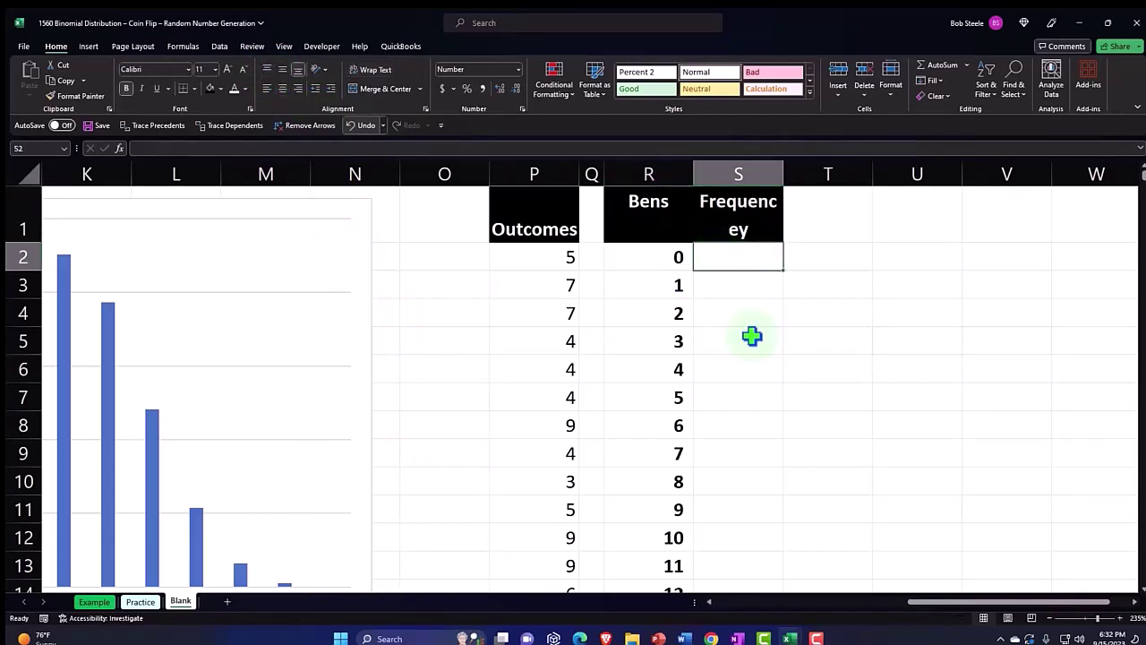
- Enter =COUNTIF(P2:P1001,R2) in S2 to count outcomes matching bin 0, giving 2
type("=cou")
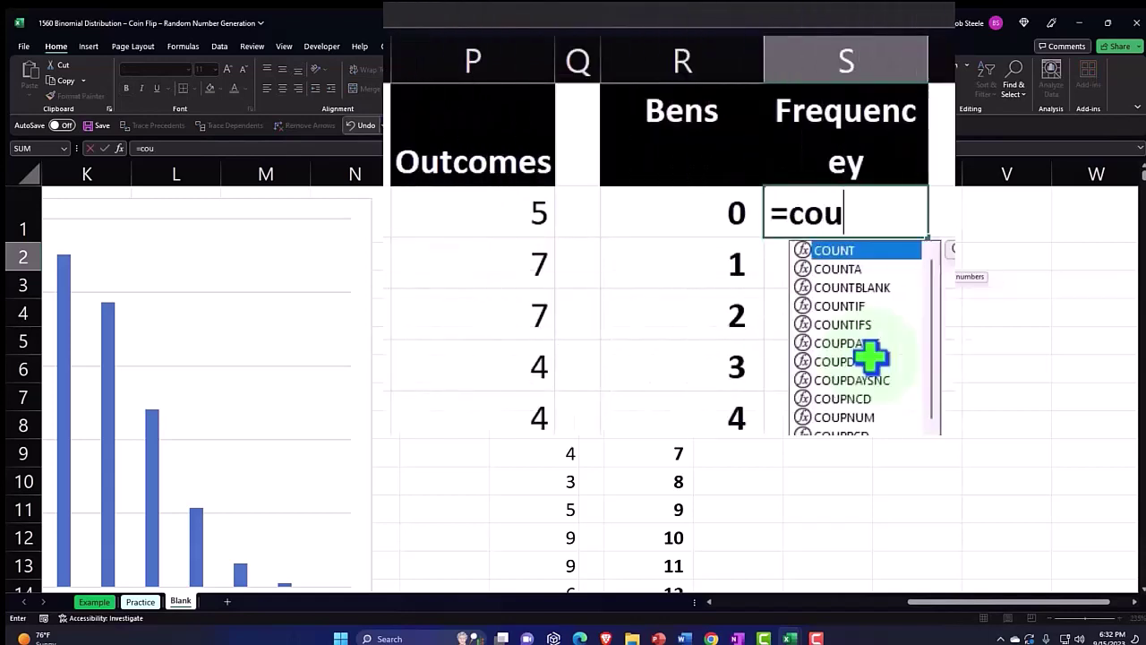
type("ni")
key("BackSpace")
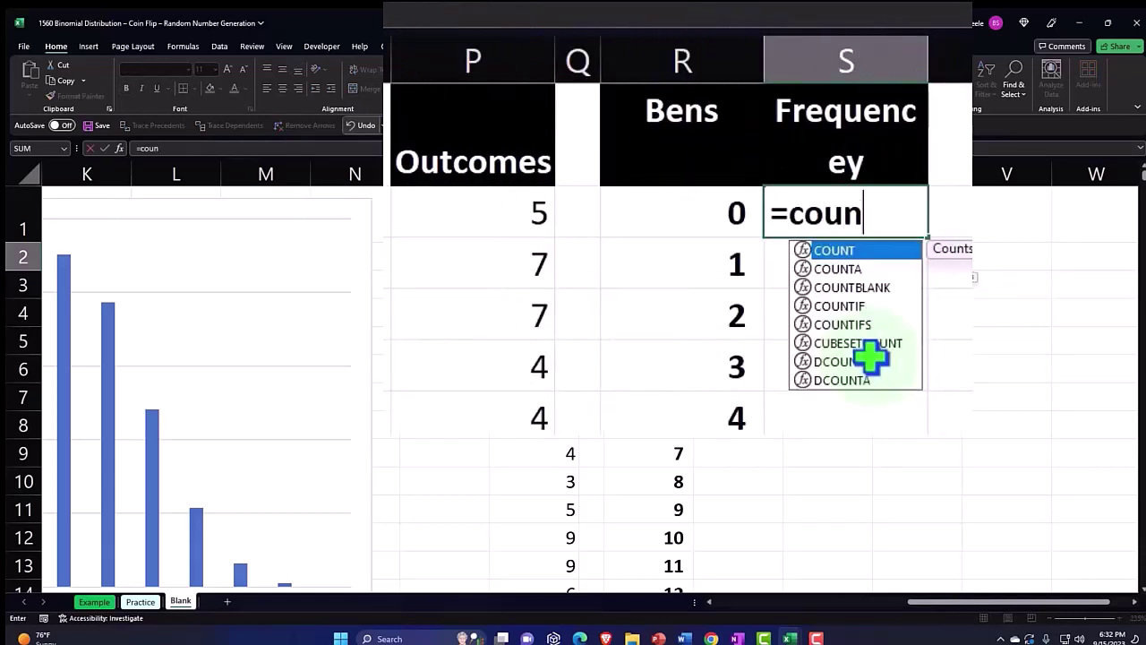
type("tif")
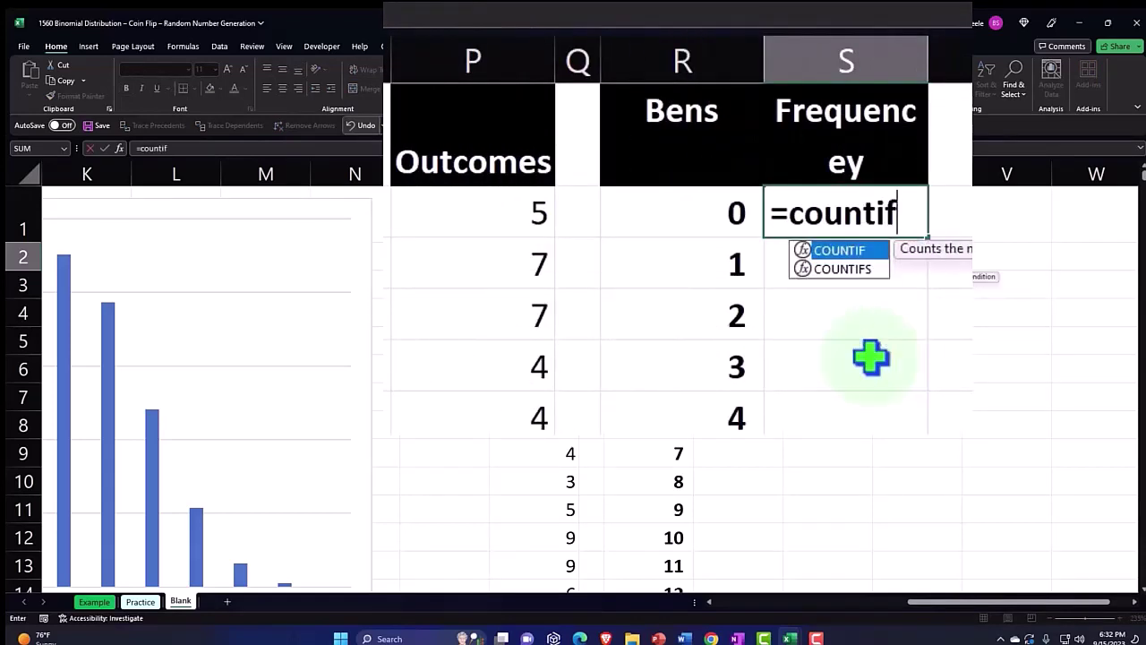
type("(")
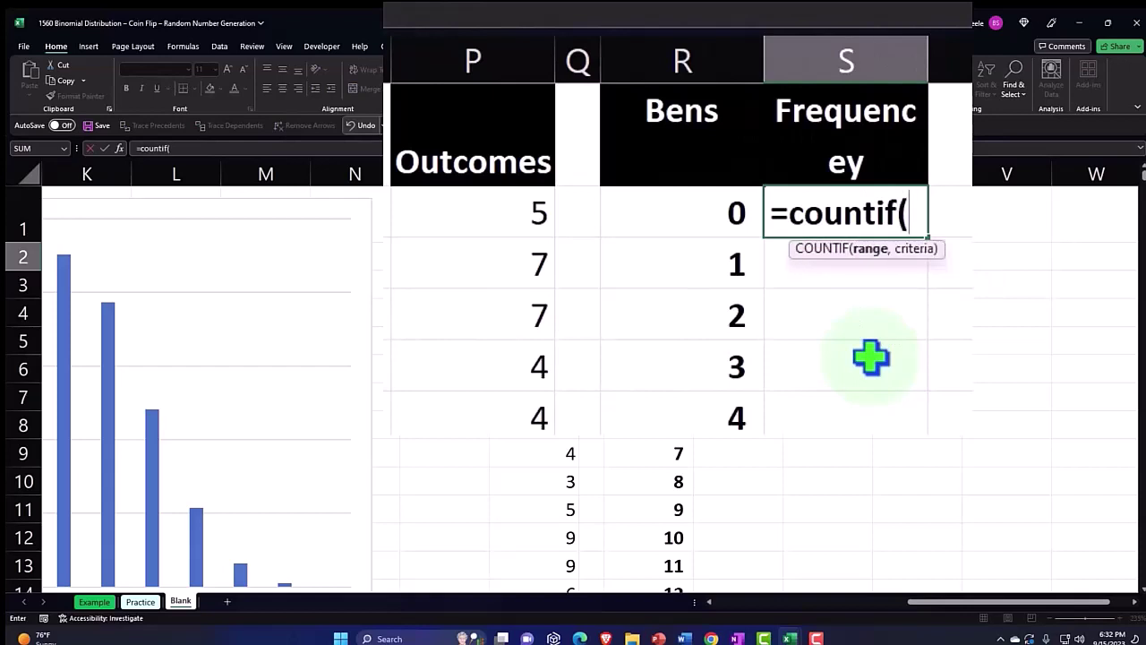
key("Left")
key("Left")
key("Left")
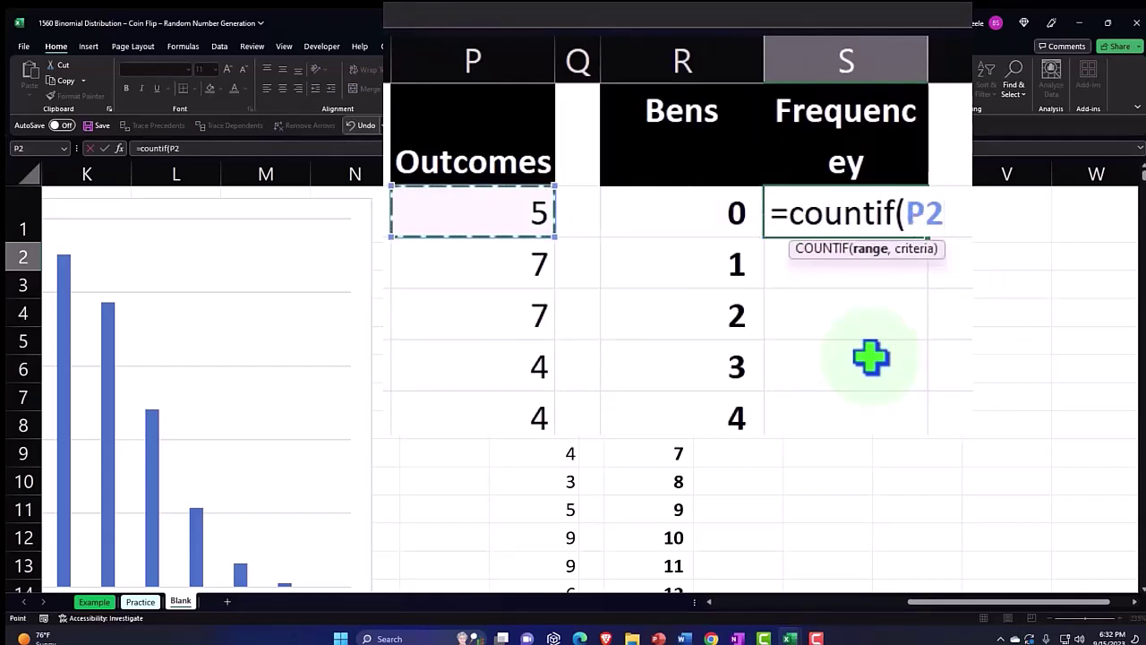
key("ctrl+shift+Down")
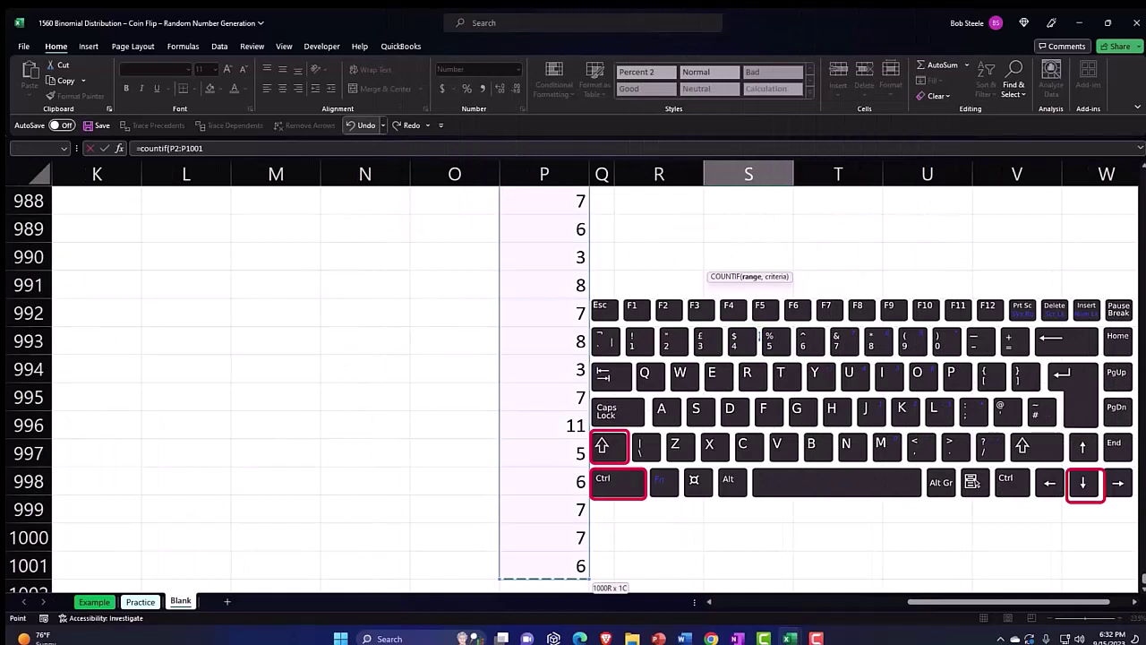
key("ctrl+BackSpace")
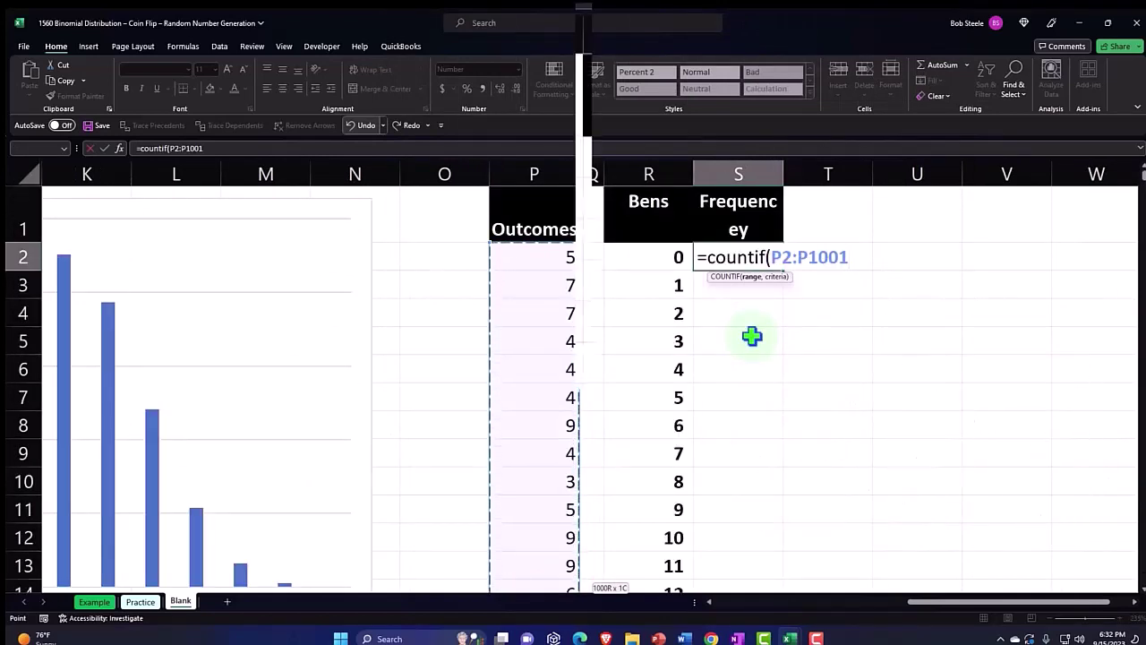
type(",")
key("Left")
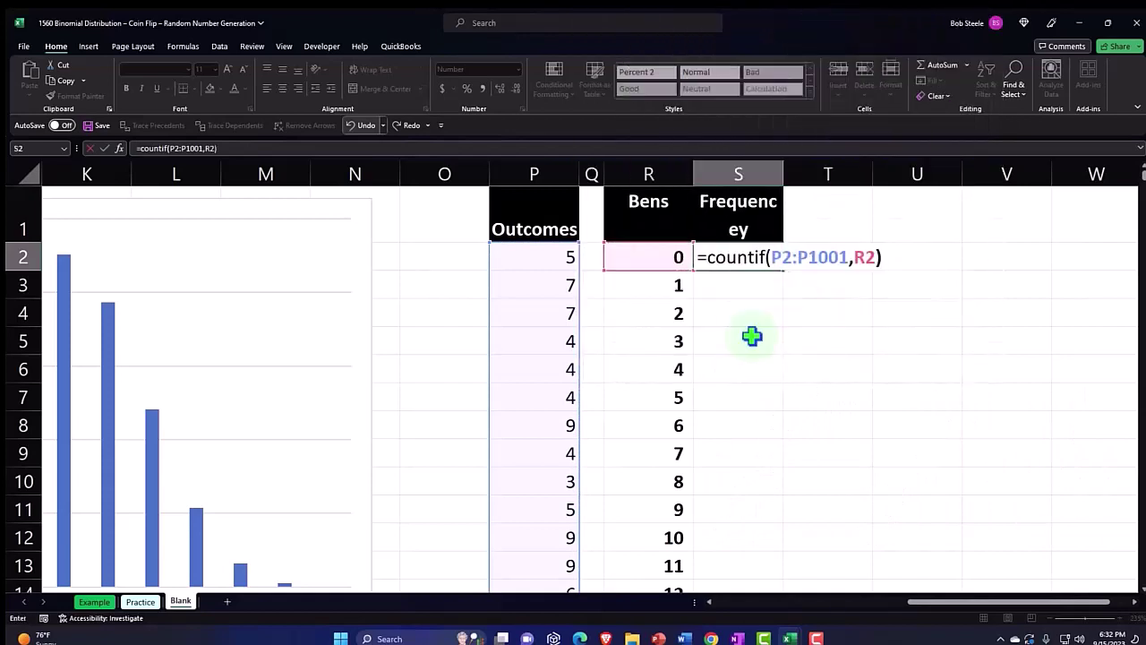
key("Return")
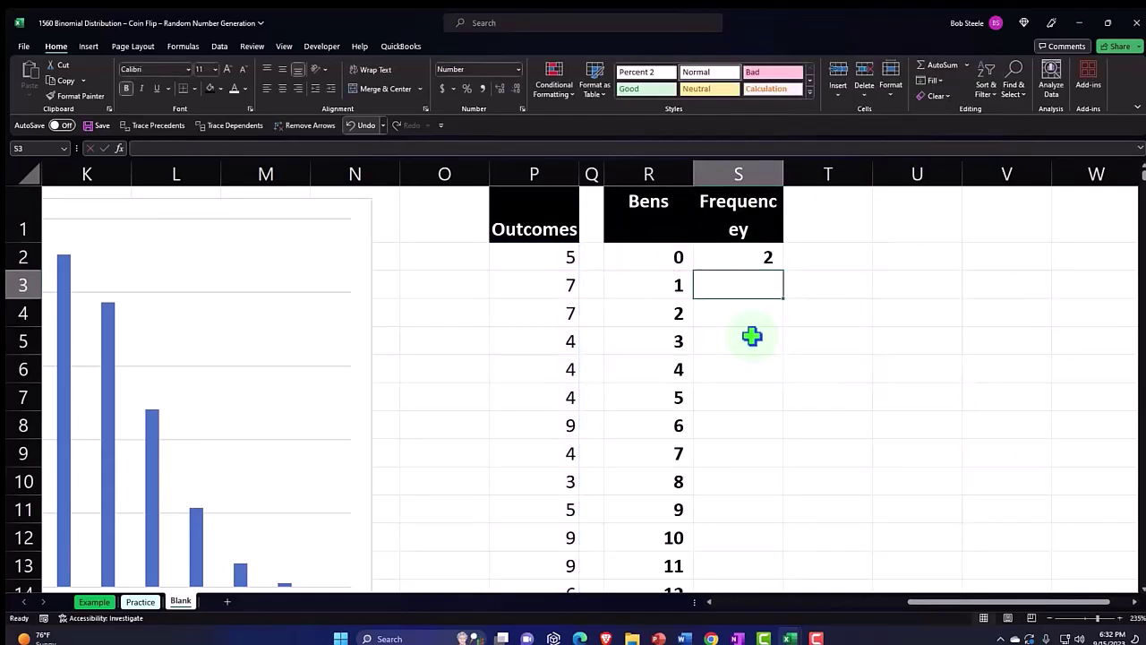
left_click(673, 259)
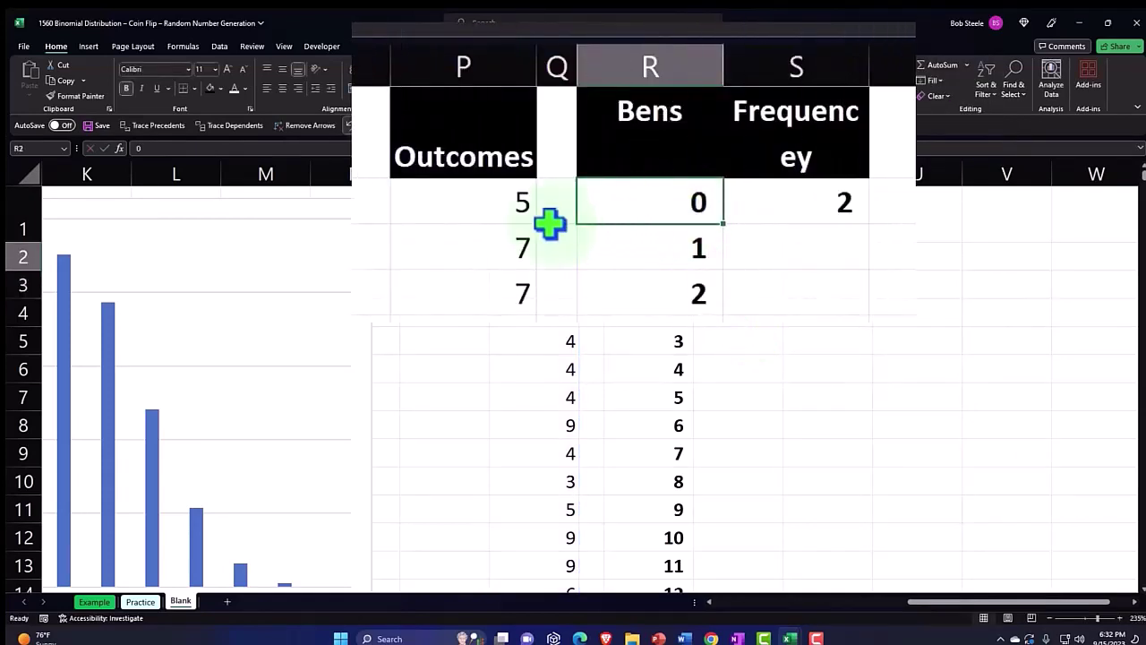
- Clear S2 and start a FREQUENCY formula over the outcomes with bins from R2
left_click(767, 206)
key("Delete")
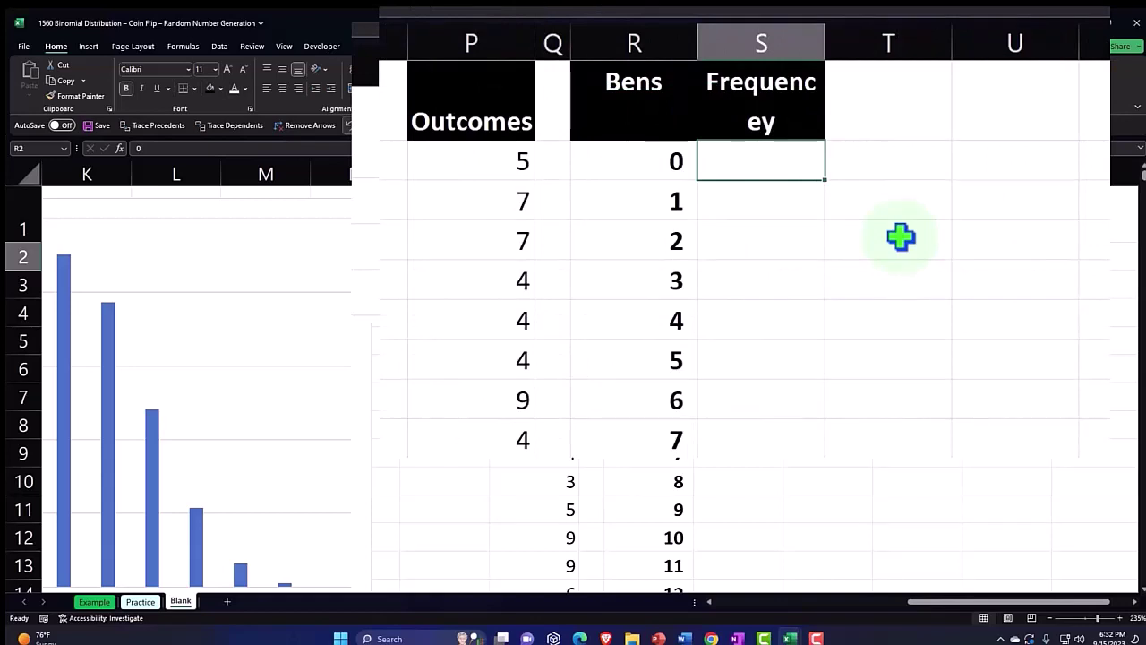
type("=fr3")
key("BackSpace")
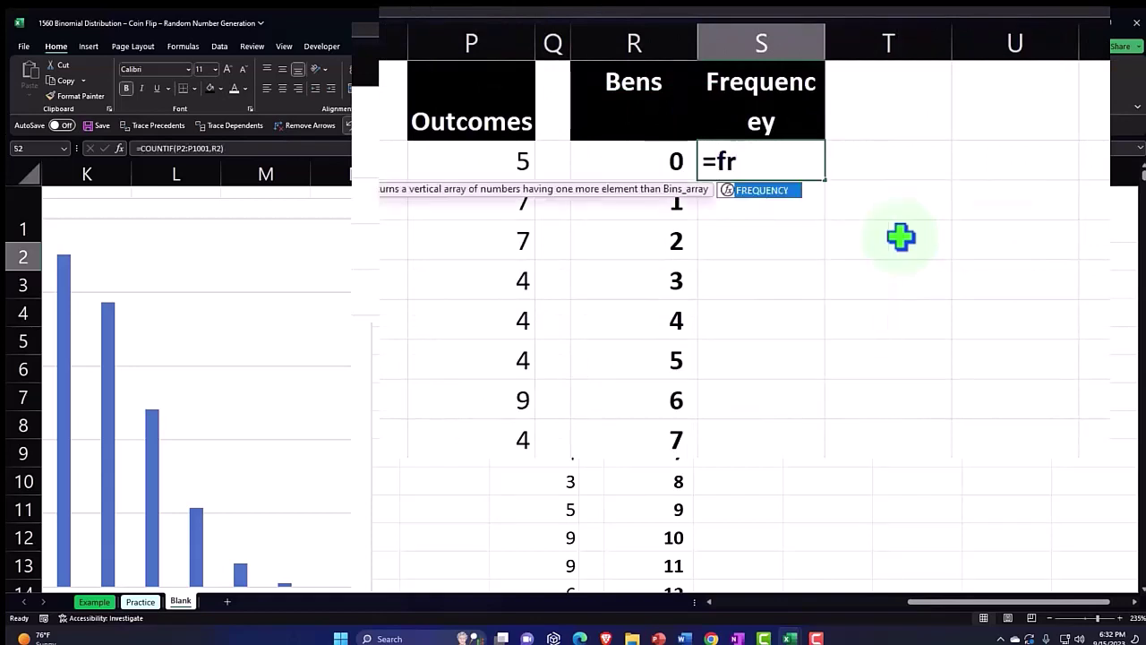
type("e")
key("Tab")
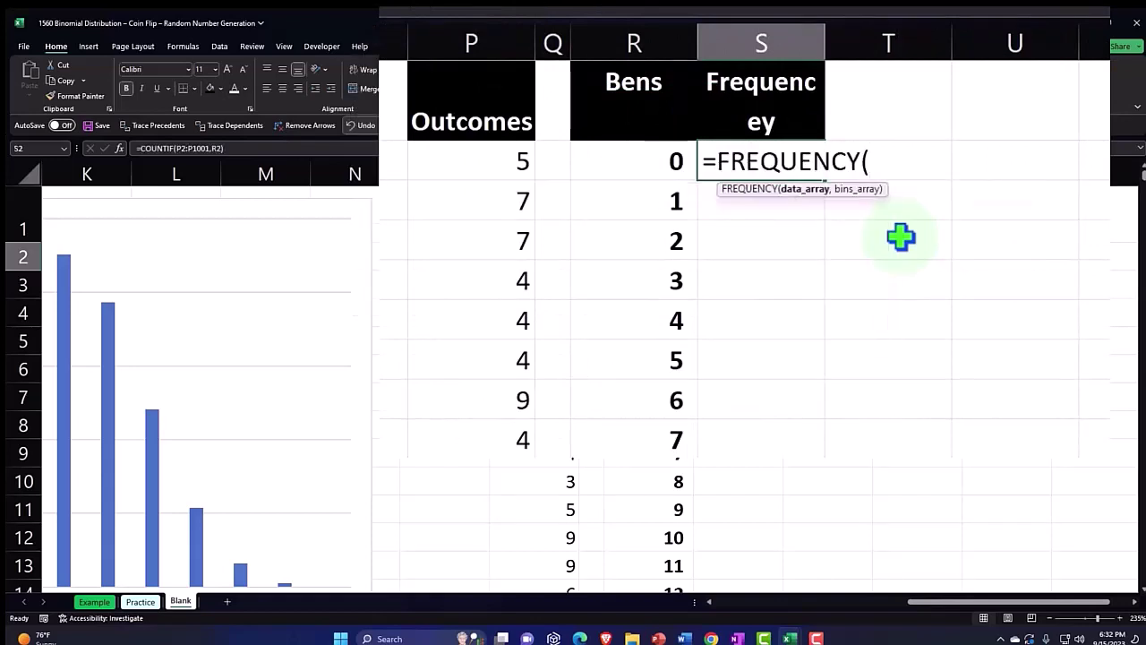
left_click(486, 163)
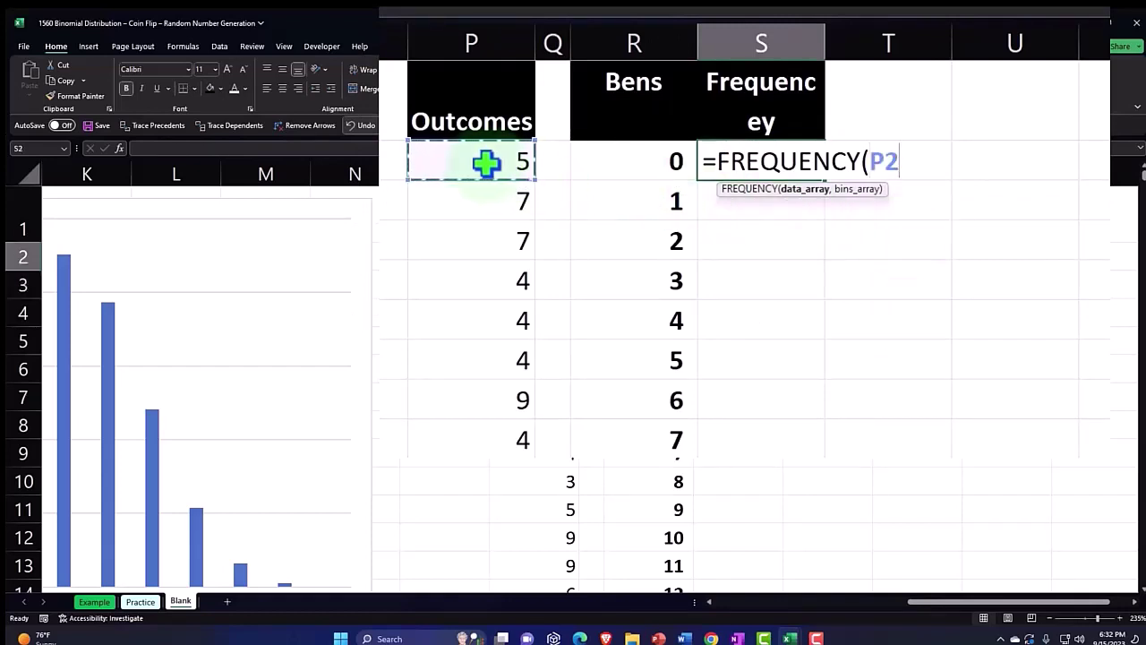
key("ctrl+shift+Down")
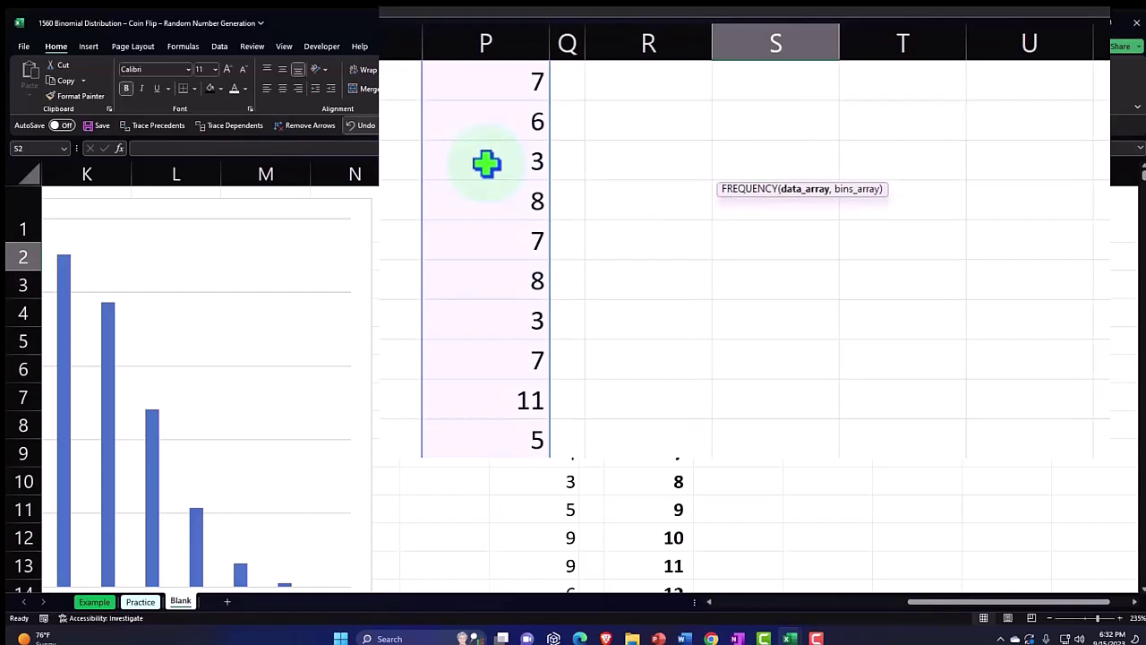
key("ctrl+BackSpace")
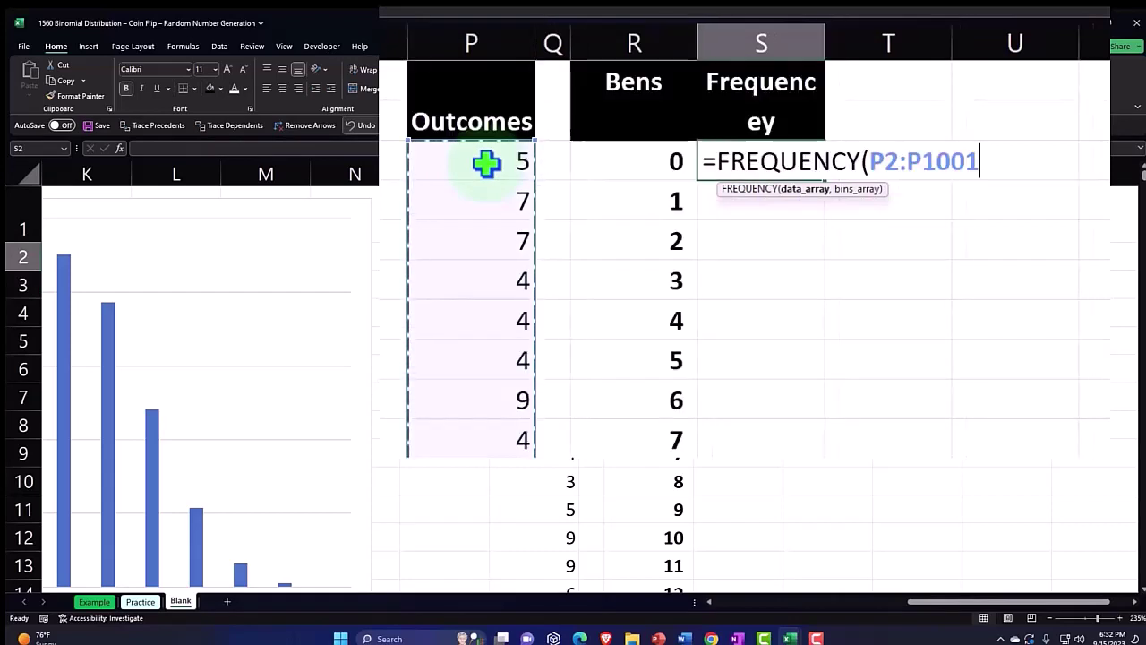
type(",")
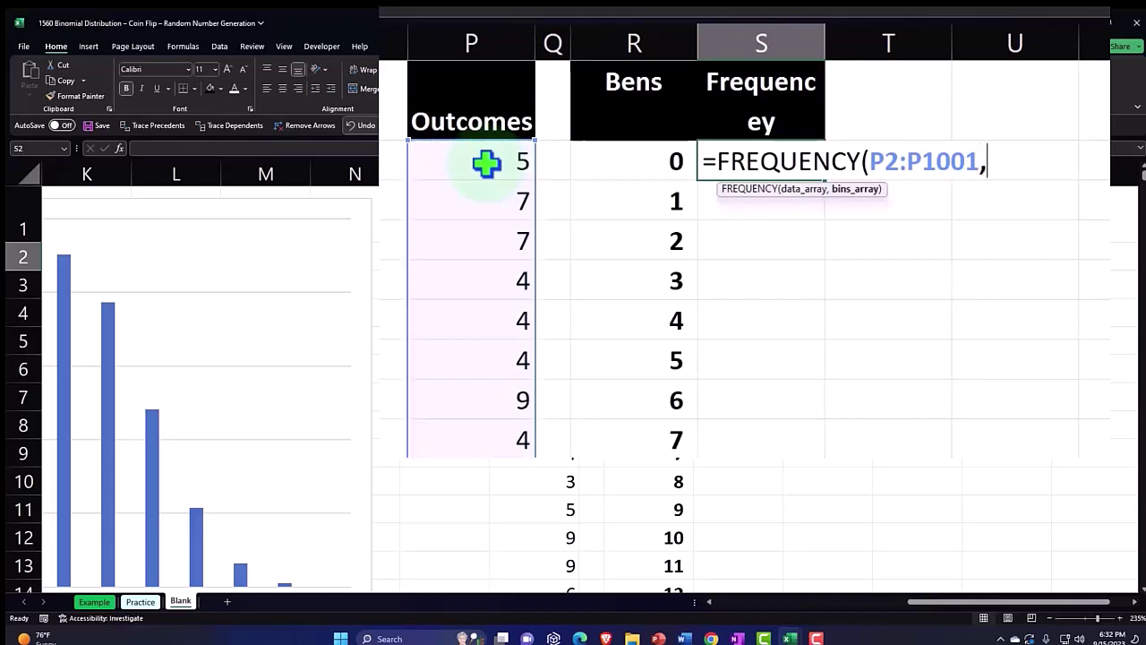
left_click(661, 157)
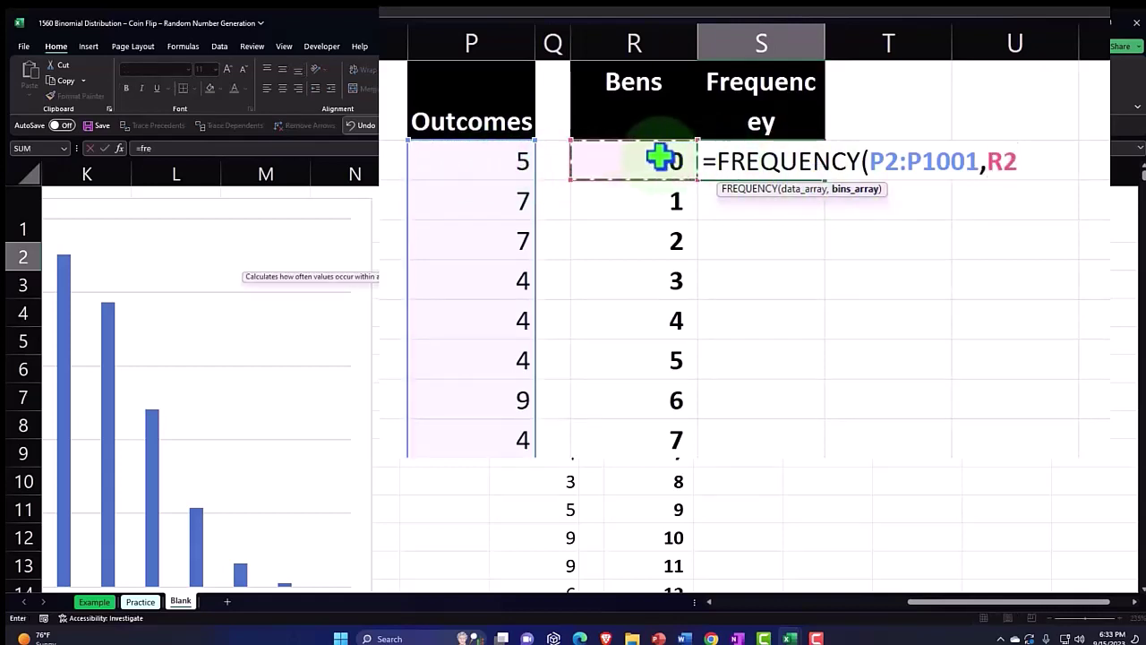
key("ctrl+shift+Down")
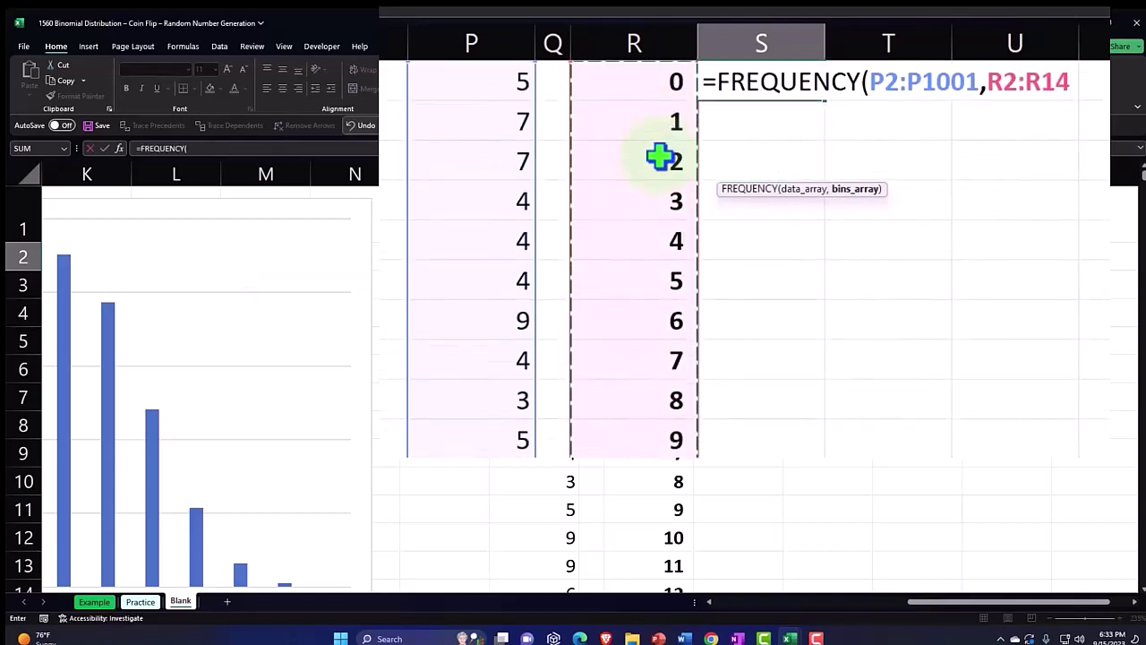
- Complete the FREQUENCY formula with data P2:P1001 and bins R2:R14, spilling the counts
left_click(544, 259)
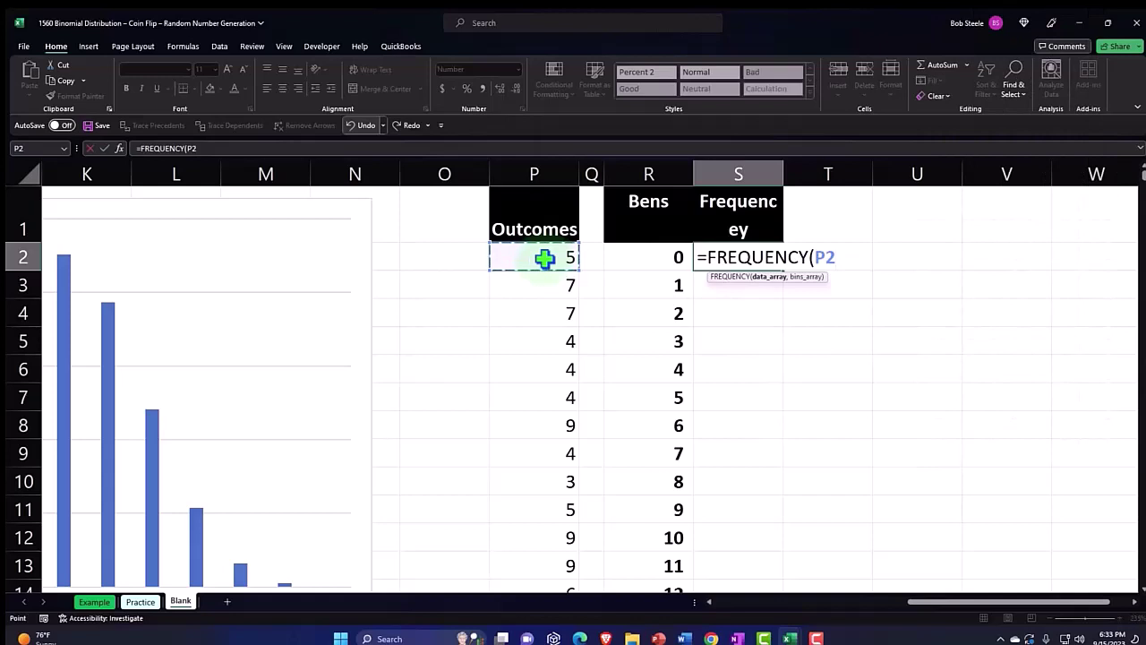
key("ctrl+shift+Down")
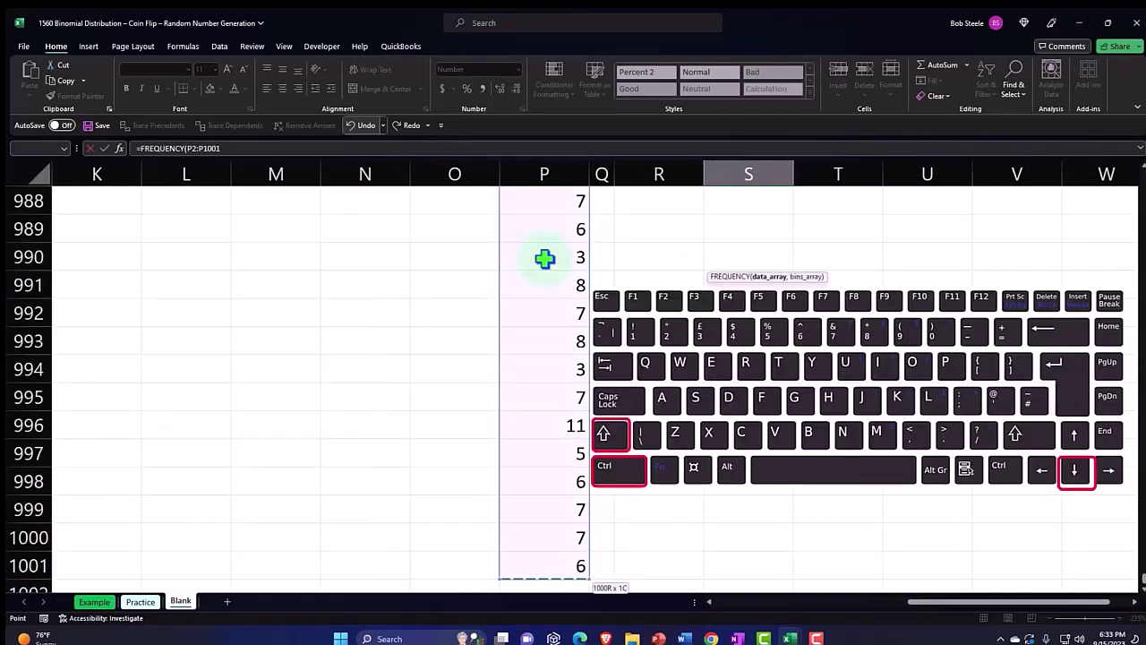
key("ctrl+BackSpace")
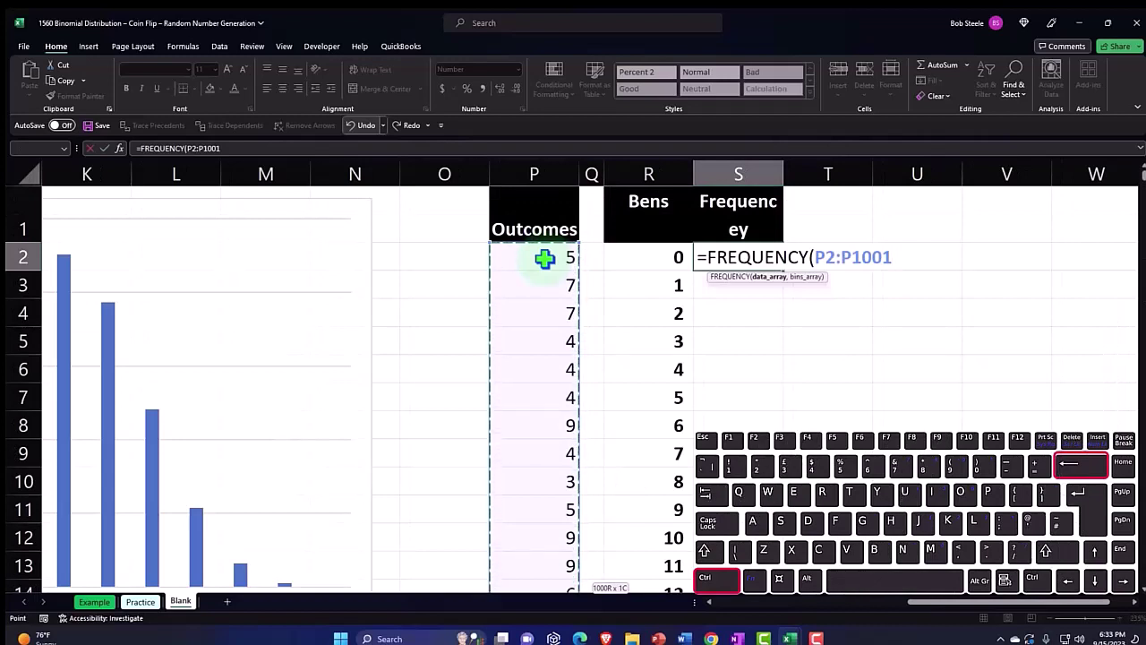
type(",")
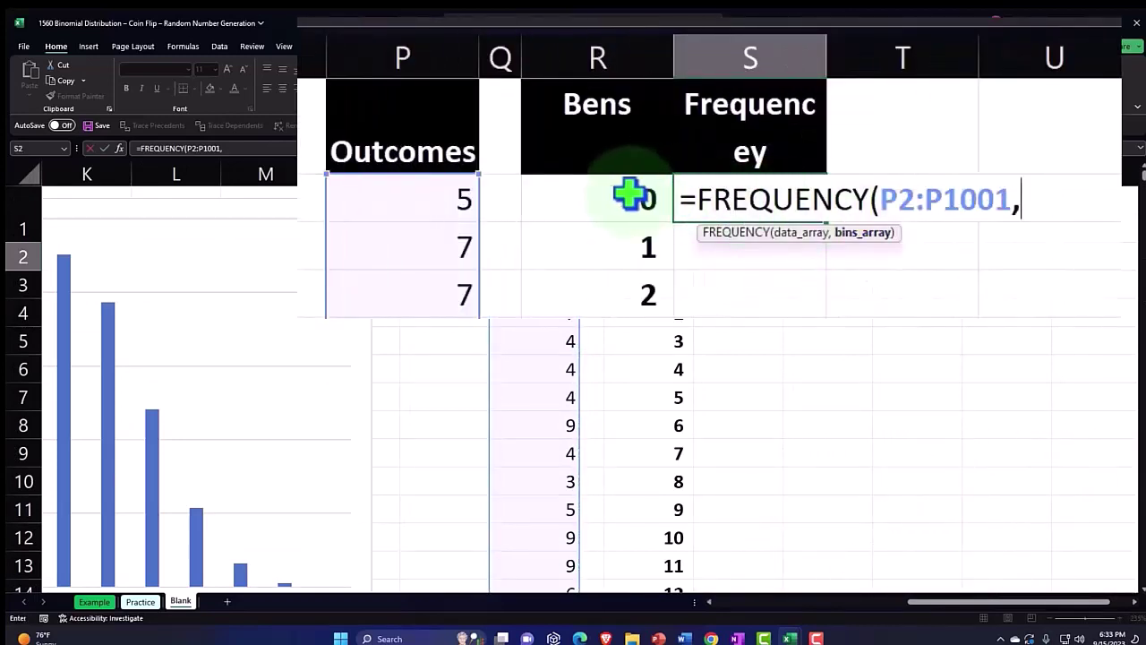
left_click(632, 195)
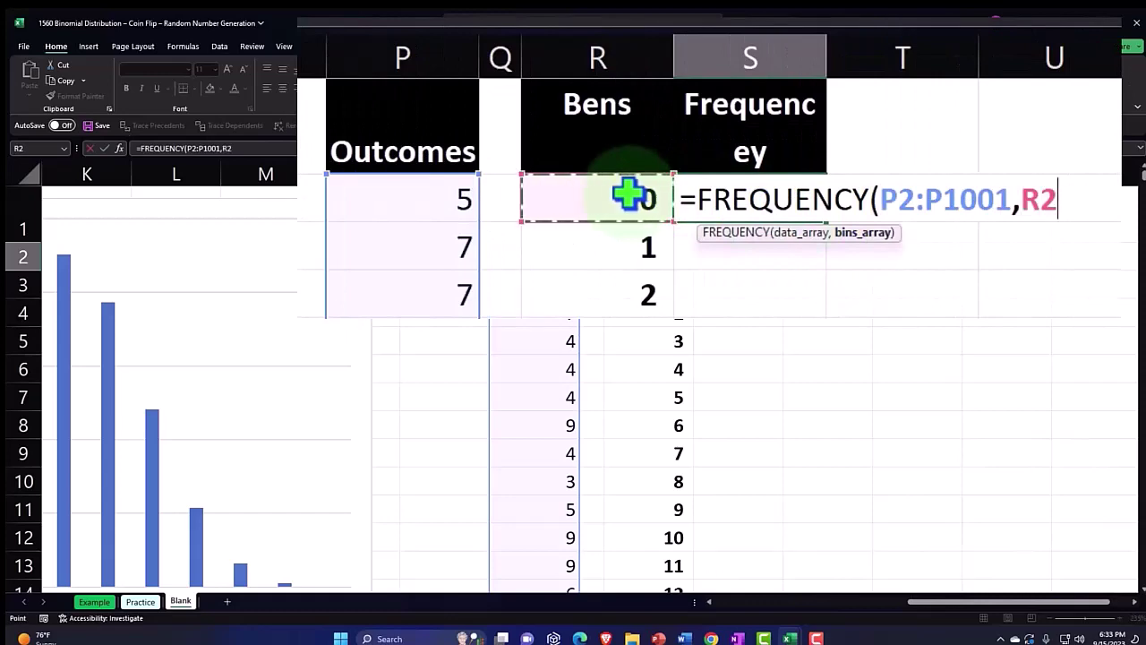
key("ctrl+shift+Down")
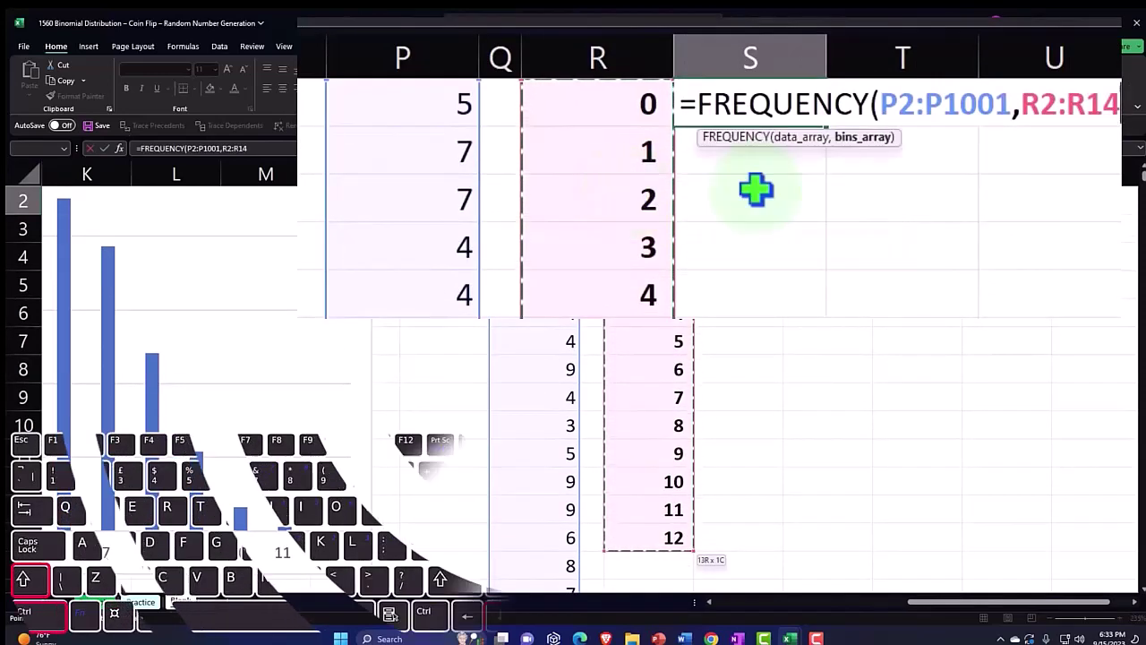
key("Return")
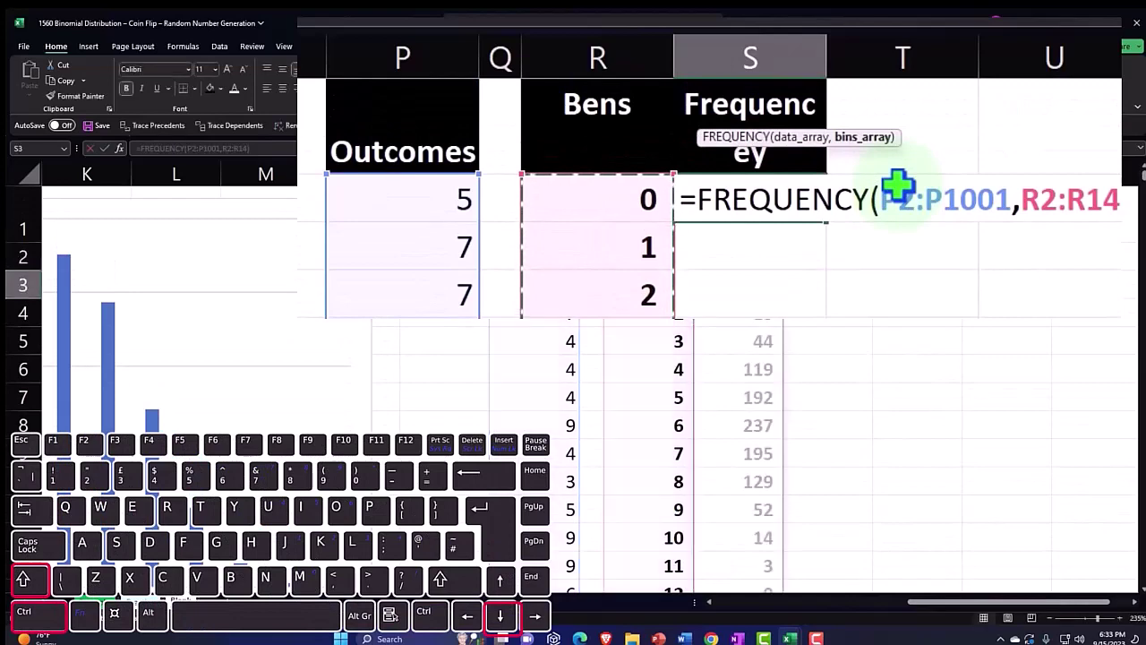
scroll(812, 449, "down", 2)
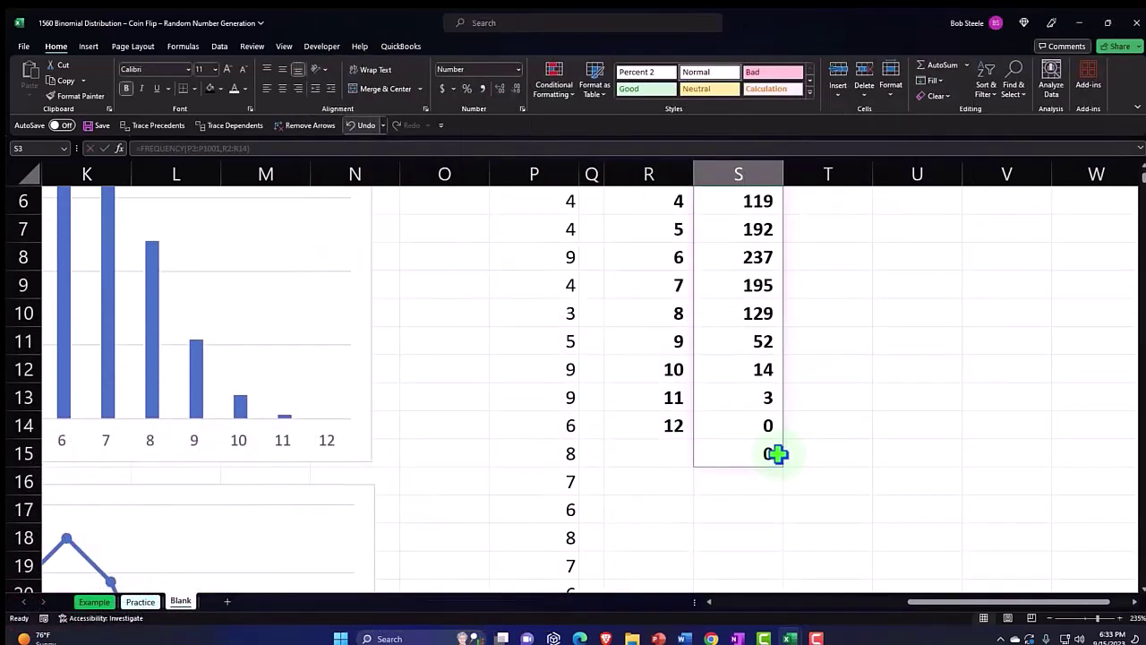
scroll(775, 452, "up", 2)
- Correct the bins reference to R2:R13 so the counts spill through S14
double_click(765, 257)
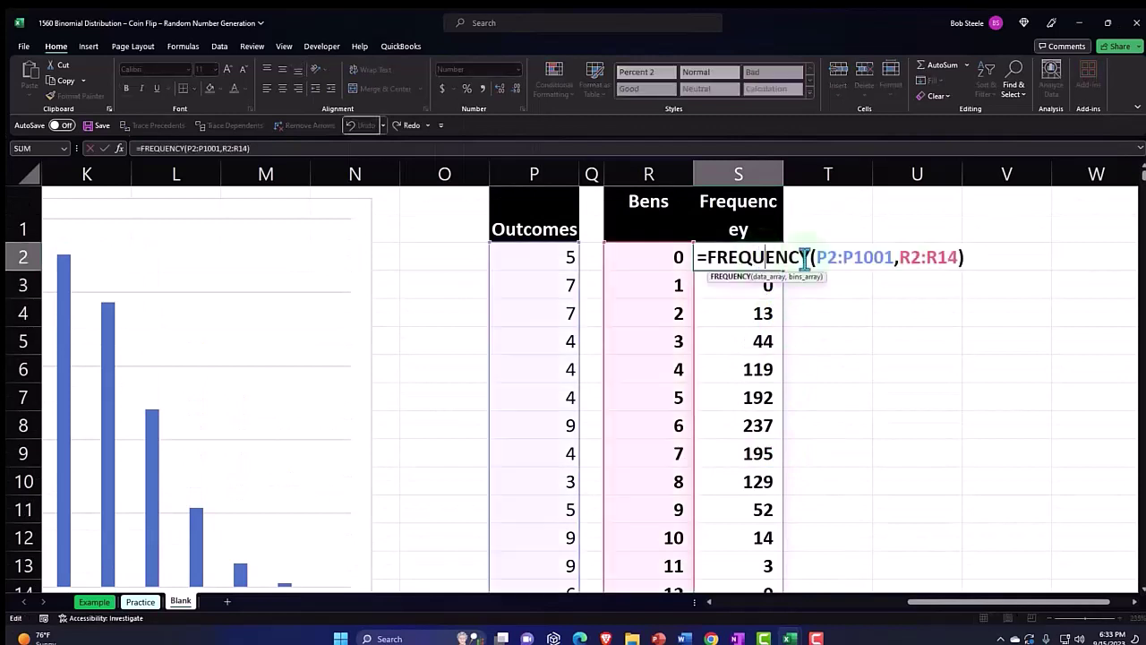
left_click(956, 258)
key("BackSpace")
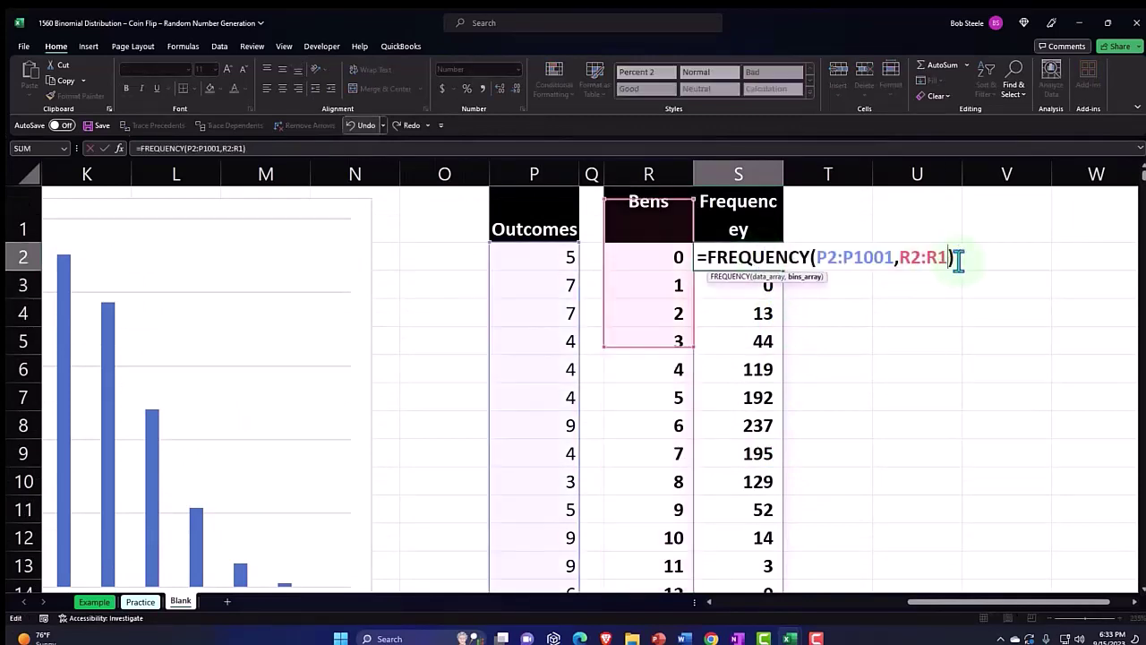
type("3")
key("Return")
scroll(934, 350, "down", 3)
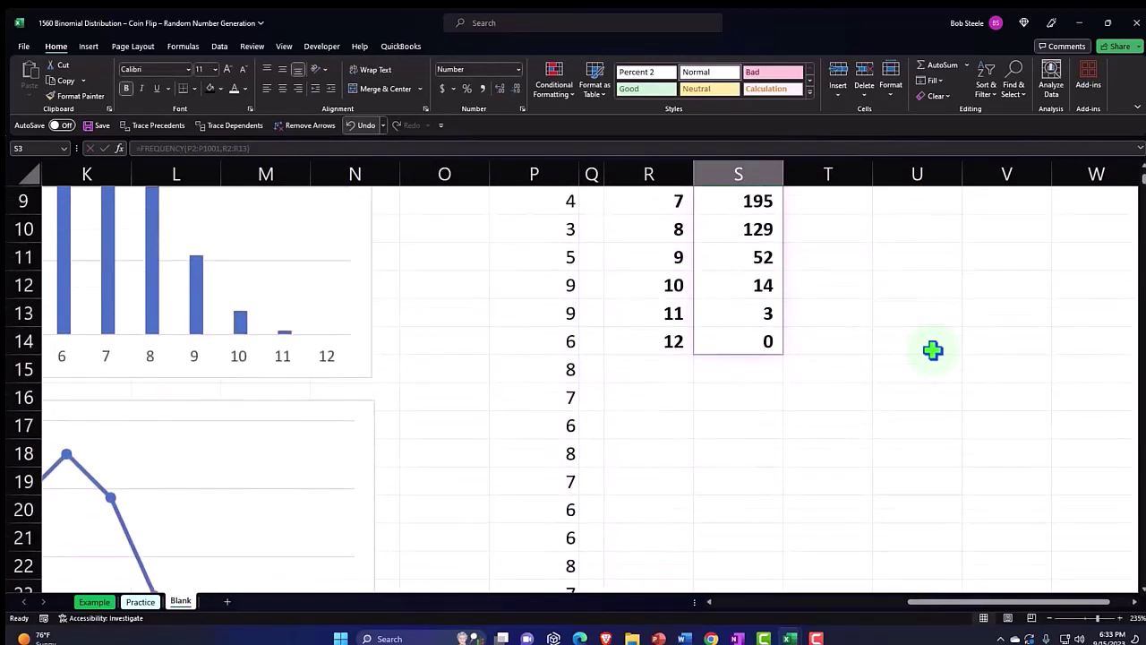
left_click(650, 363)
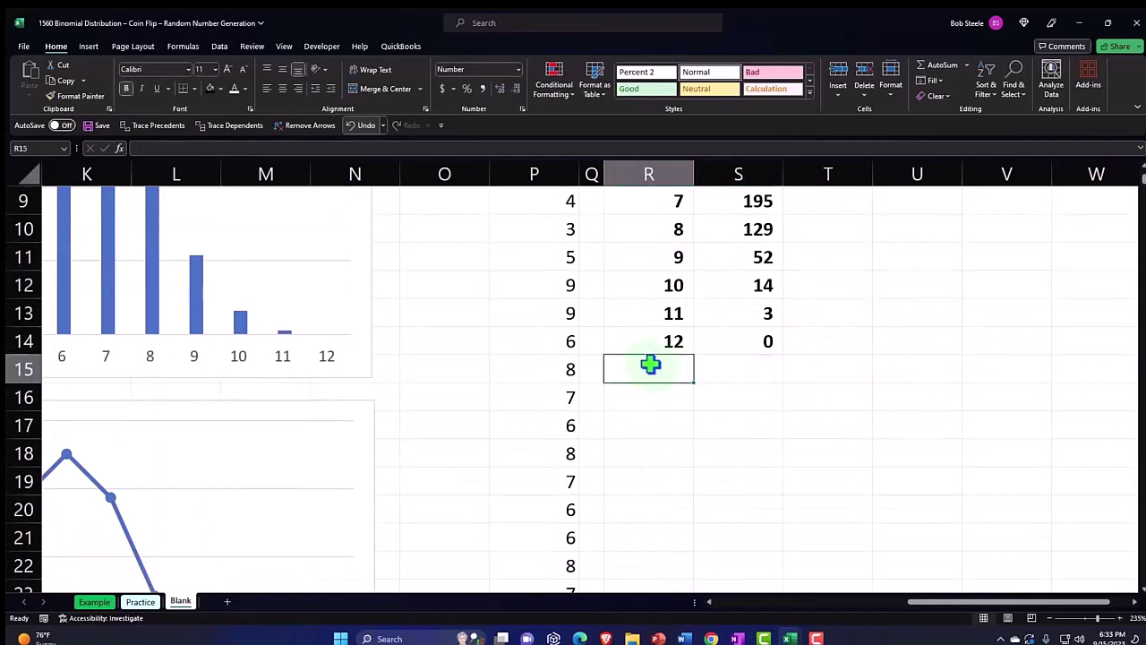
- Label R15 'Total' and sum the frequencies in S15 with =SUM(S2#), giving 1,000
type("Total")
key("Tab")
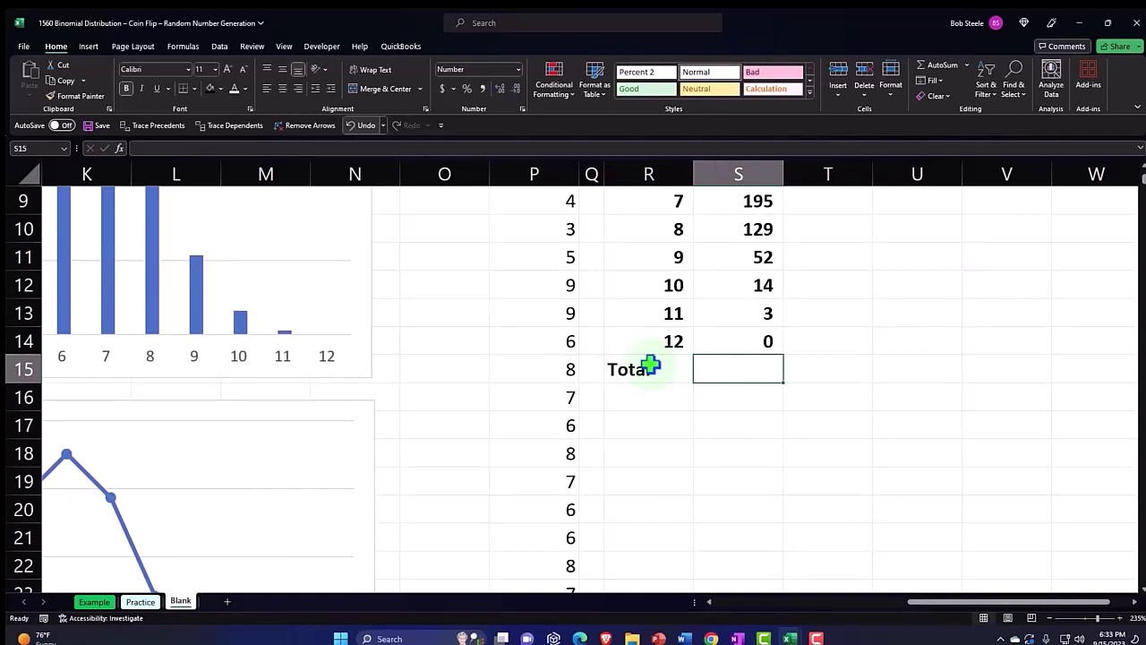
type("=")
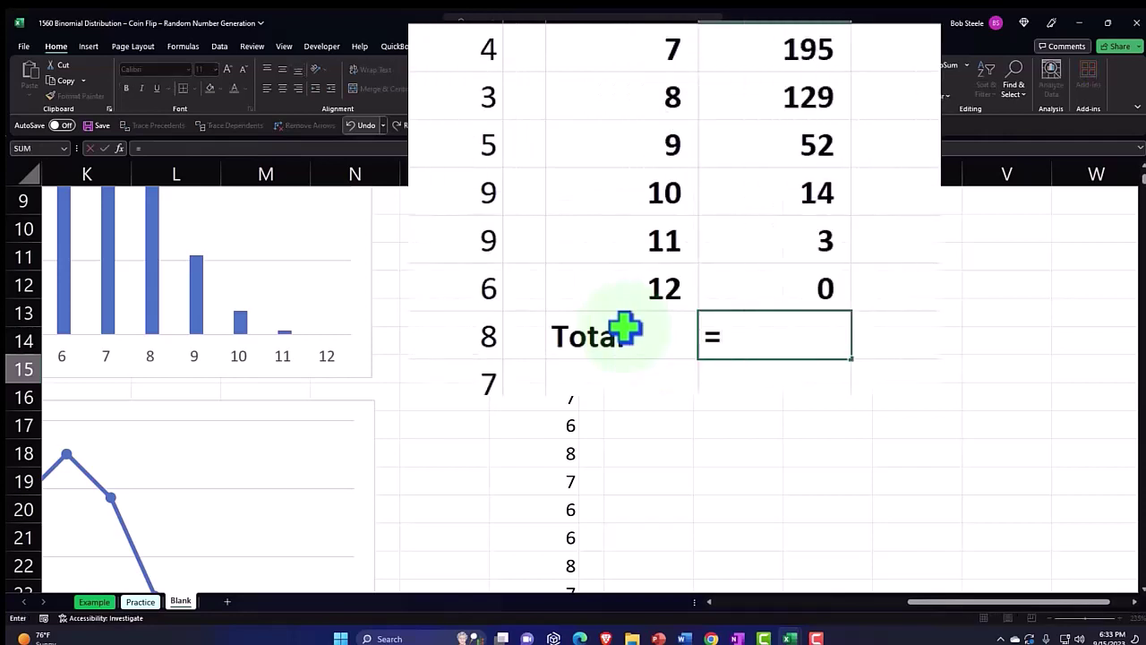
type("sum")
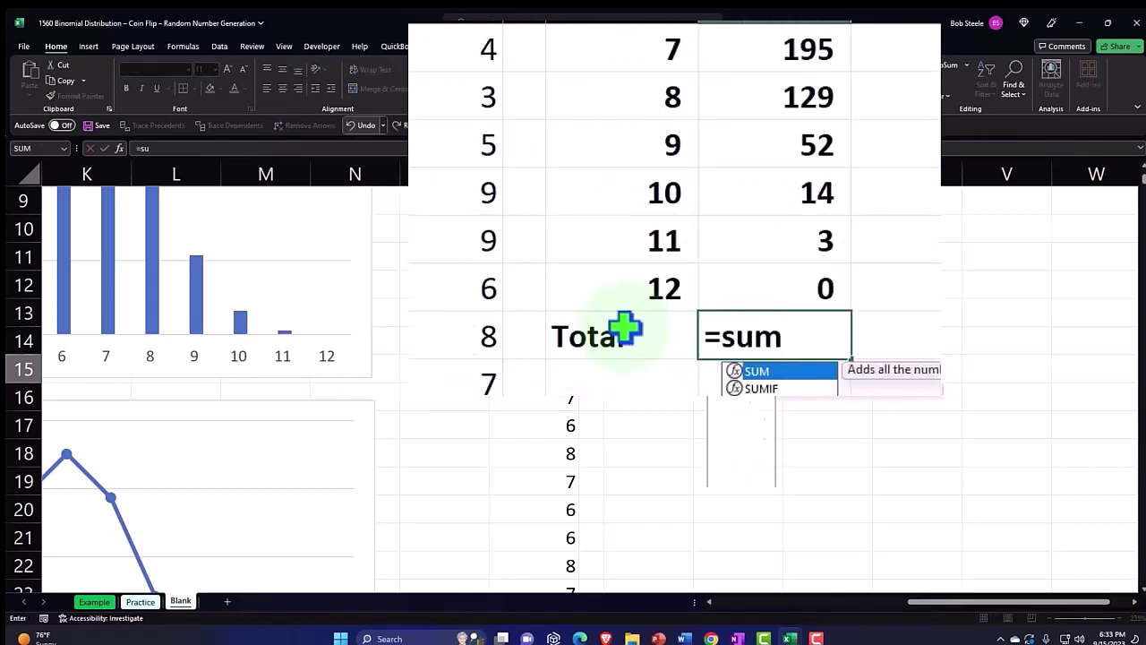
key("BackSpace")
key("BackSpace")
key("BackSpace")
key("BackSpace")
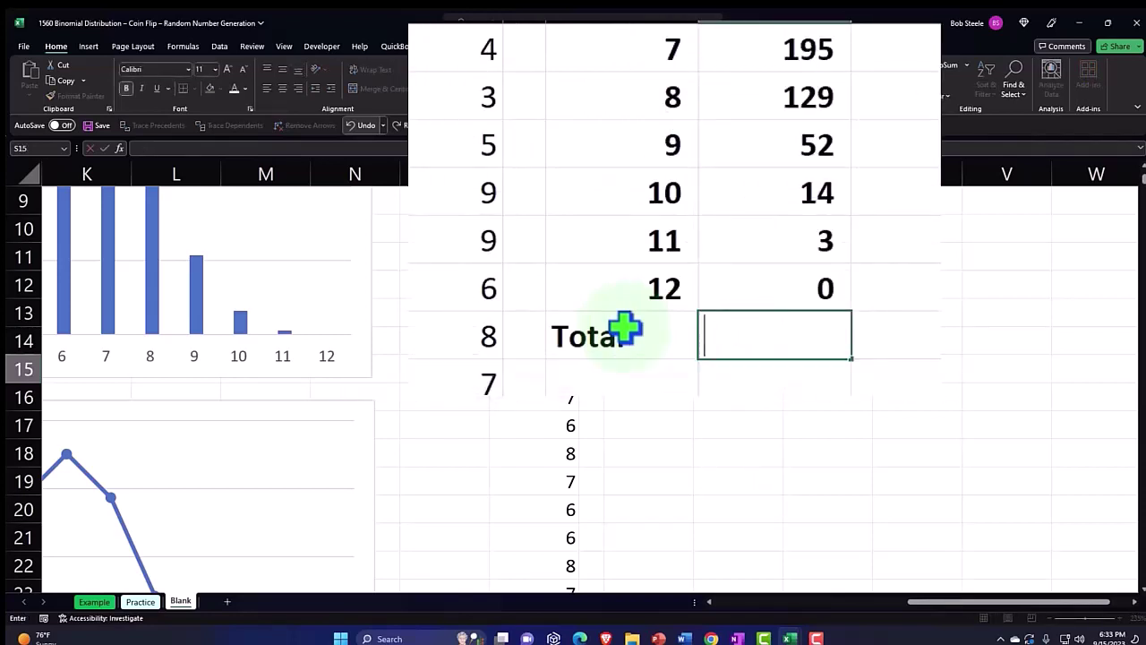
key("Escape")
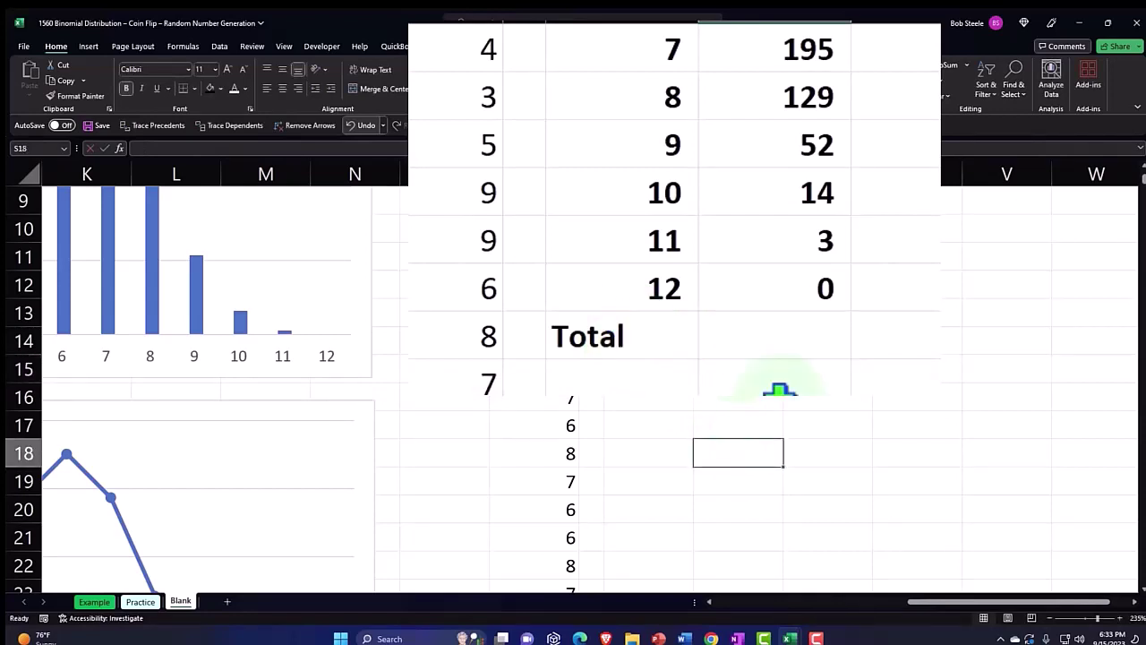
key("alt+equal")
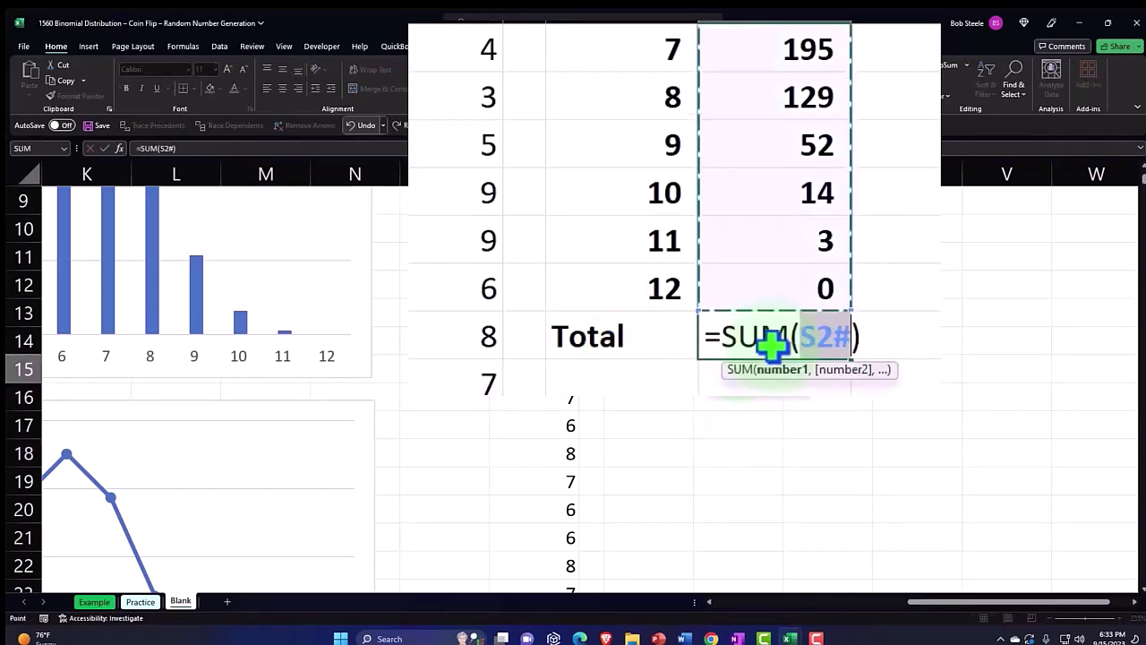
key("Return")
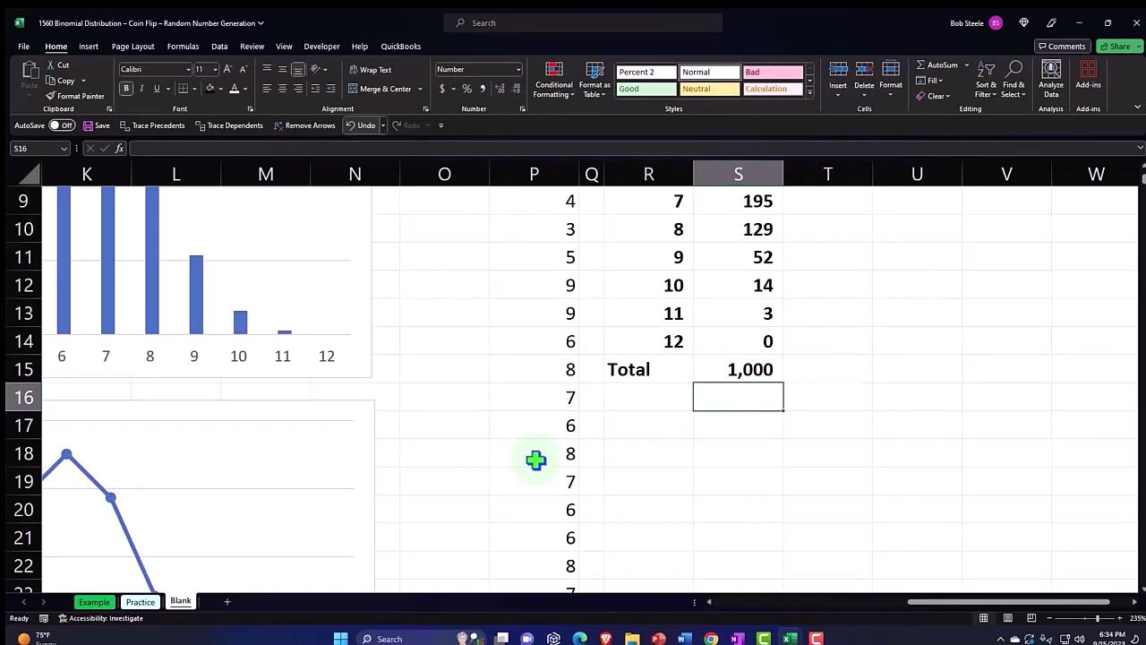
scroll(535, 459, "up", 3)
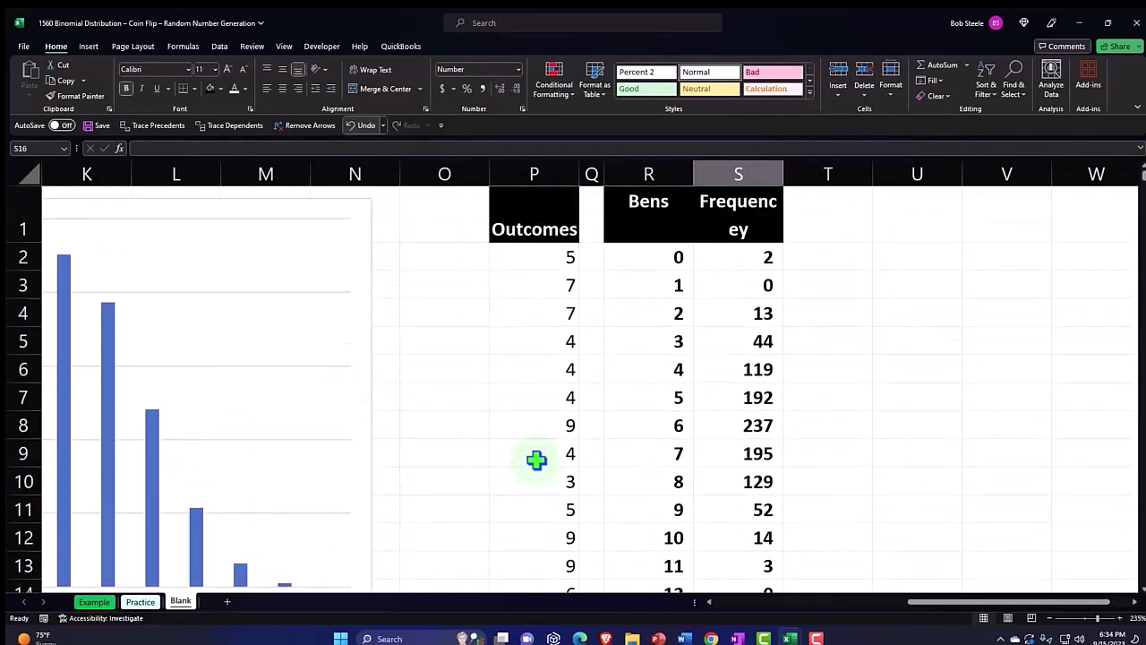
left_click(675, 260)
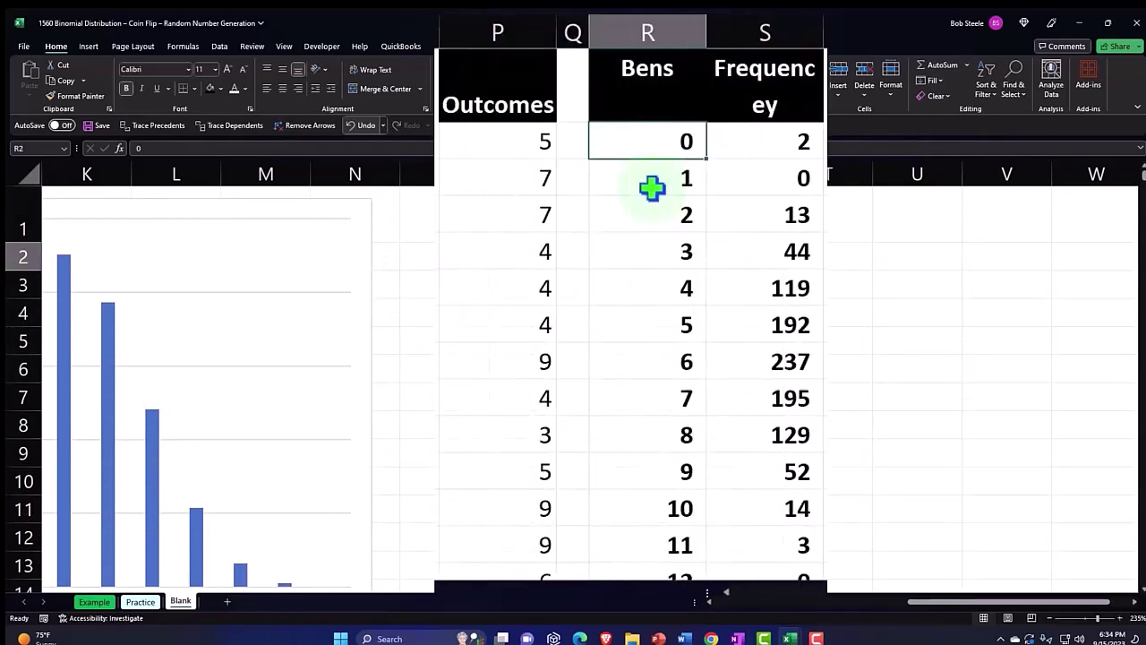
key("Right")
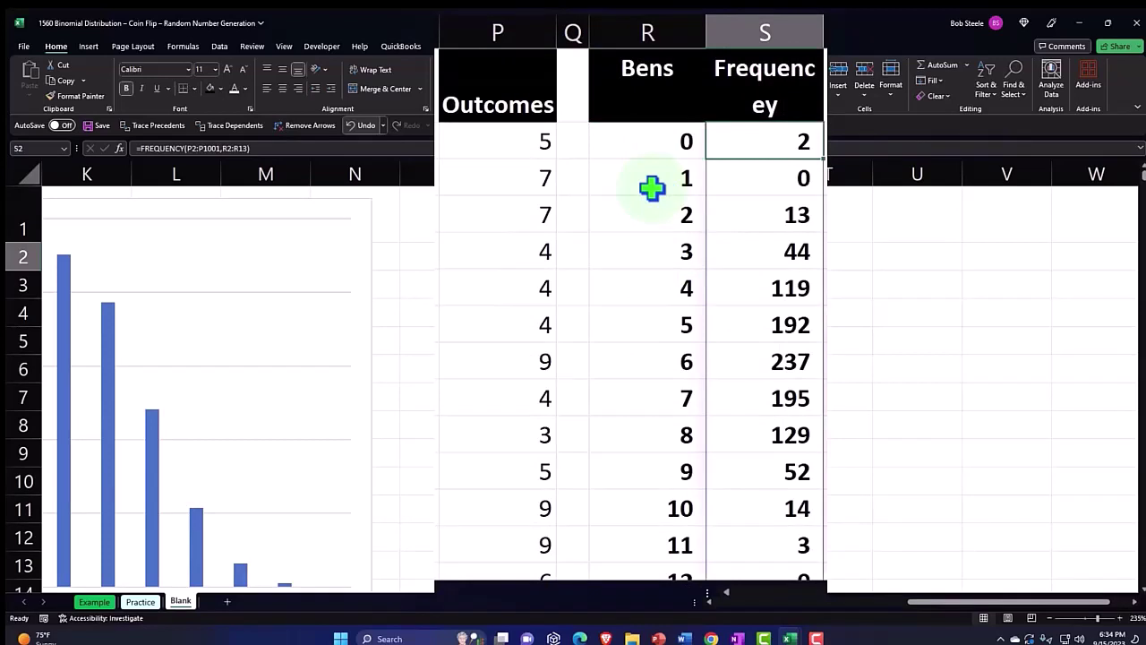
key("Down")
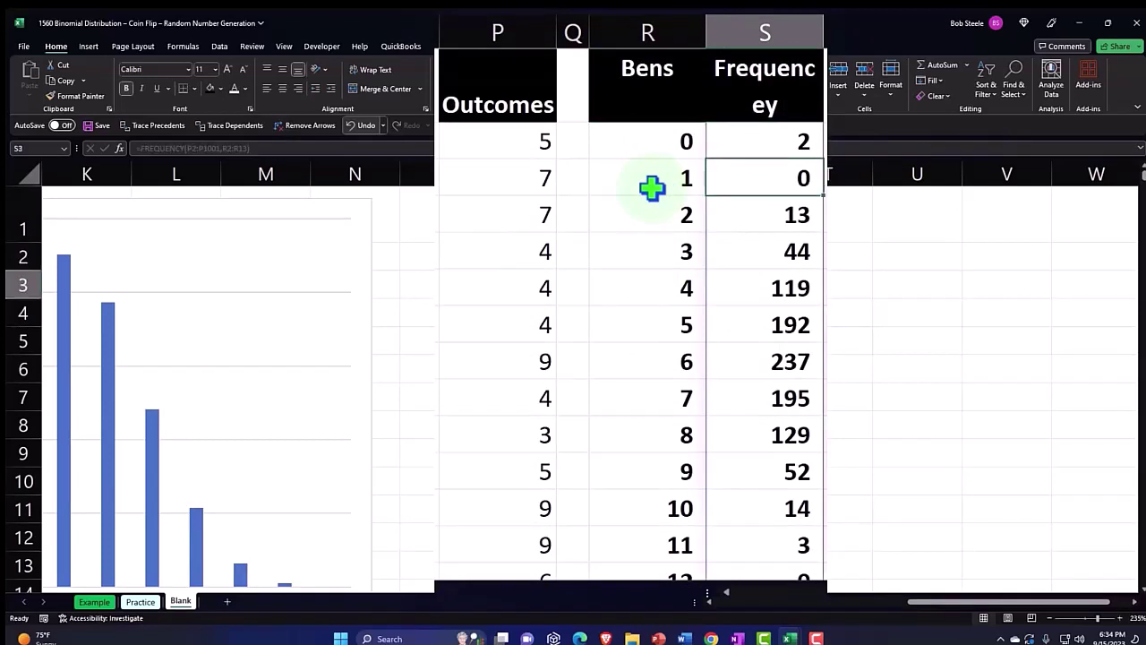
key("Left")
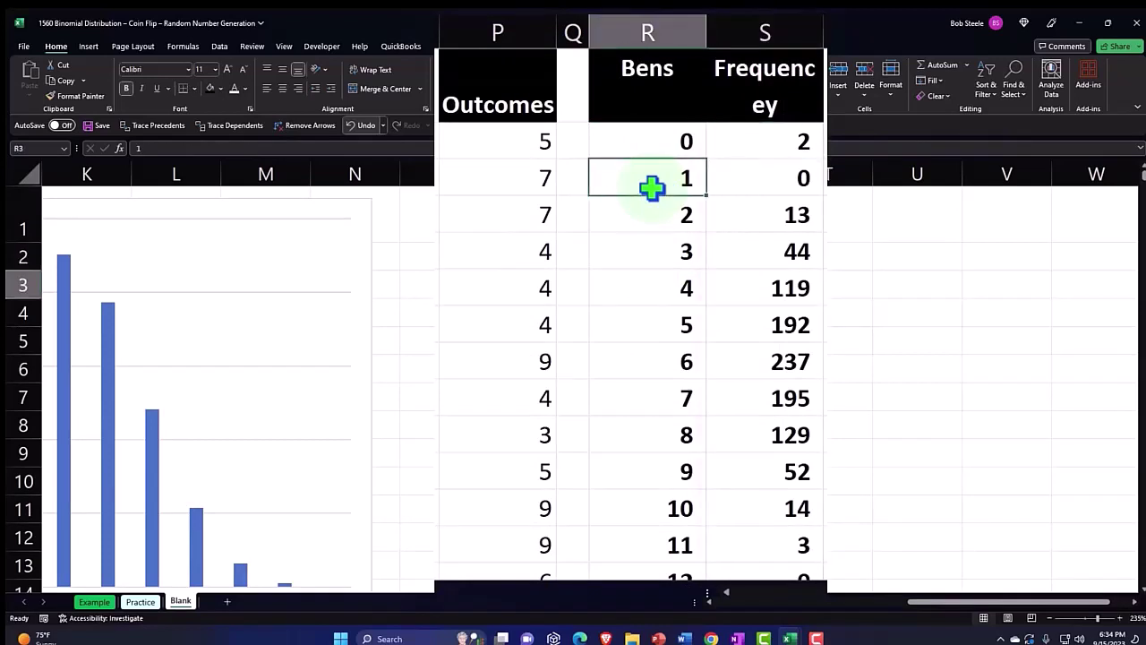
key("Right")
key("Down")
key("Left")
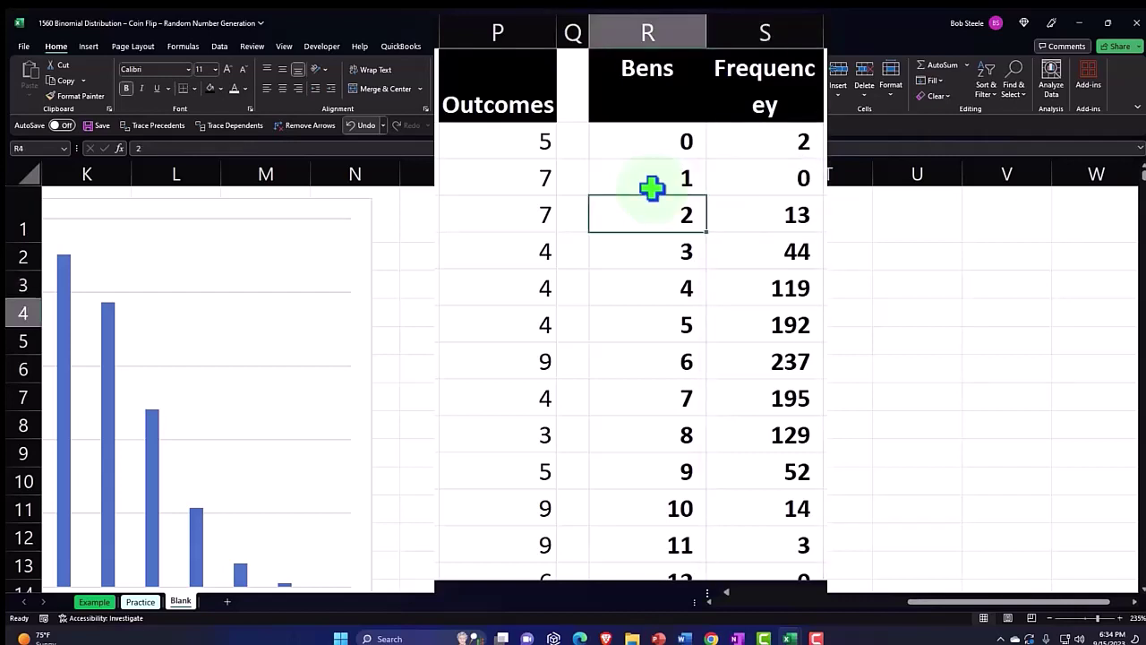
key("Right")
key("Down")
key("Left")
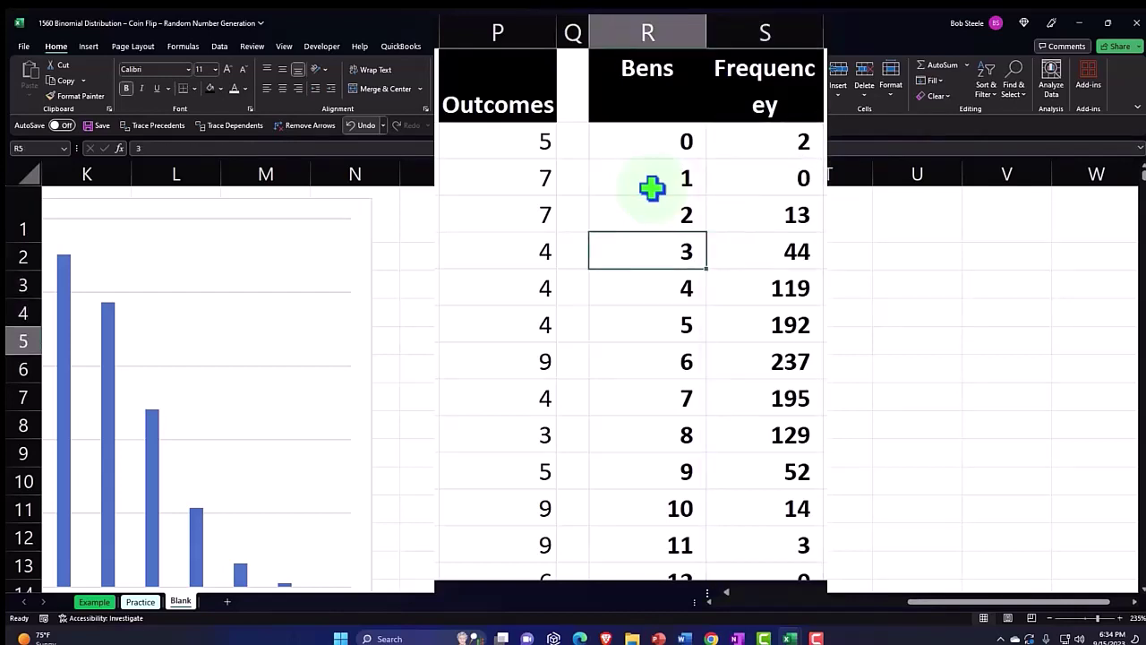
key("Down")
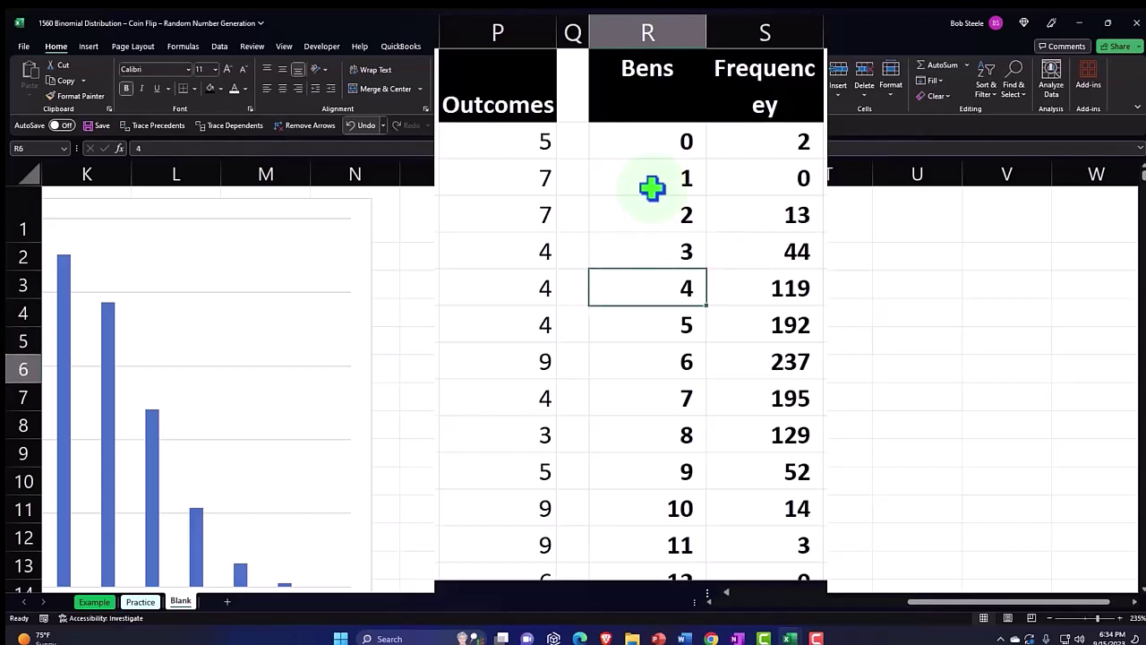
key("Down")
key("Down")
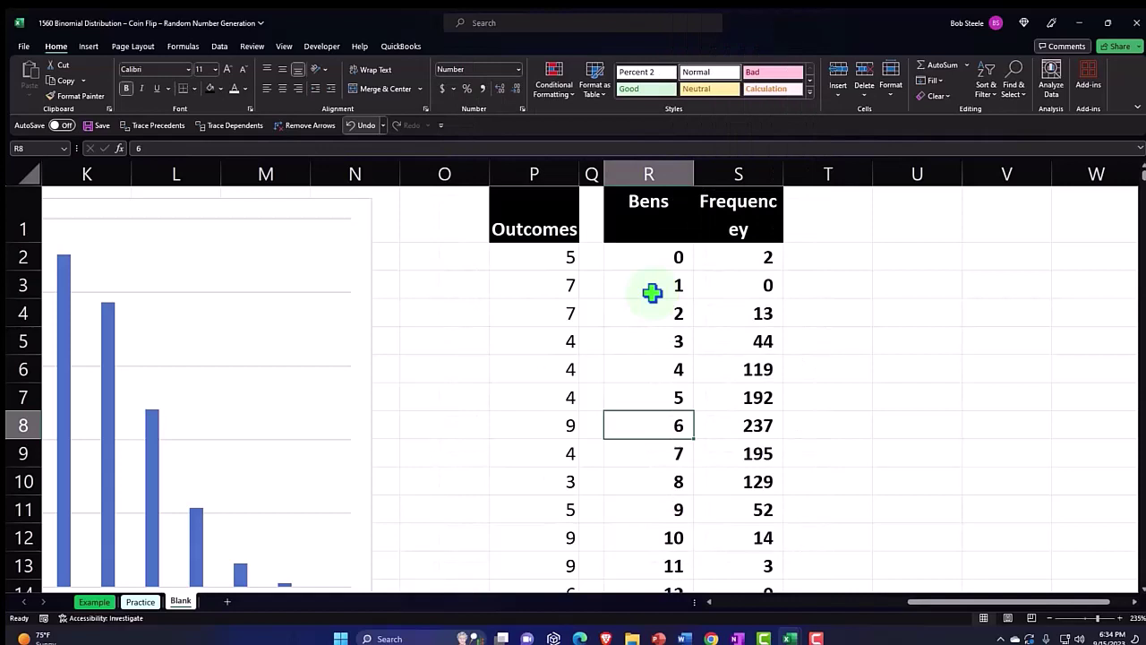
key("Right")
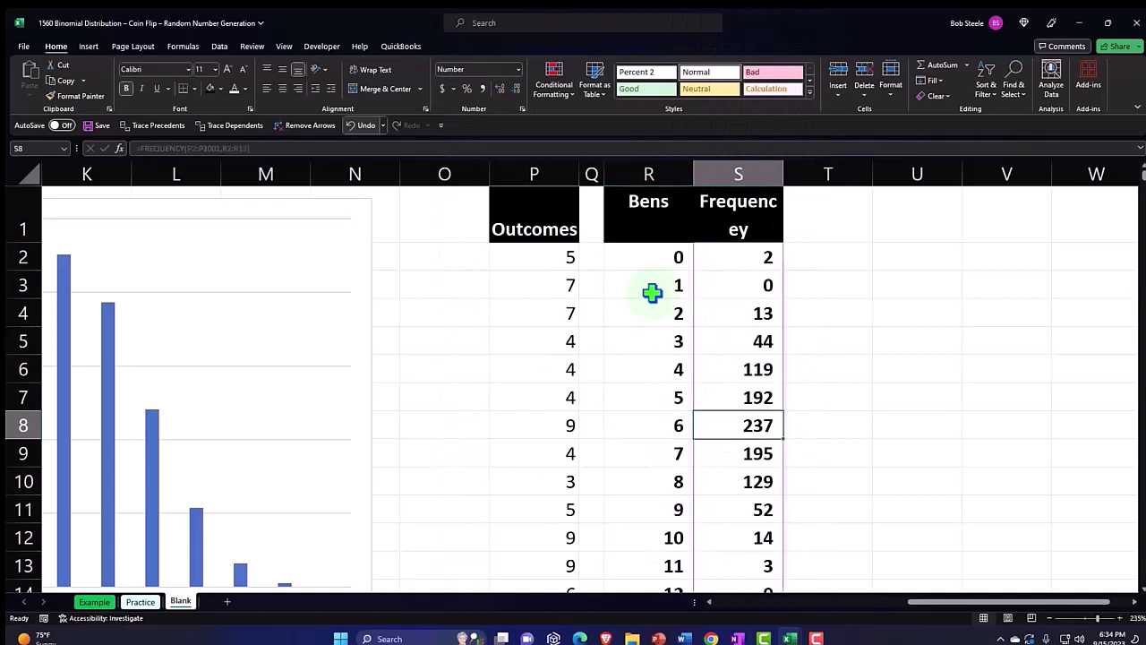
key("Up")
key("Up")
key("Up")
key("Up")
key("Up")
key("Up")
key("Up")
key("Right")
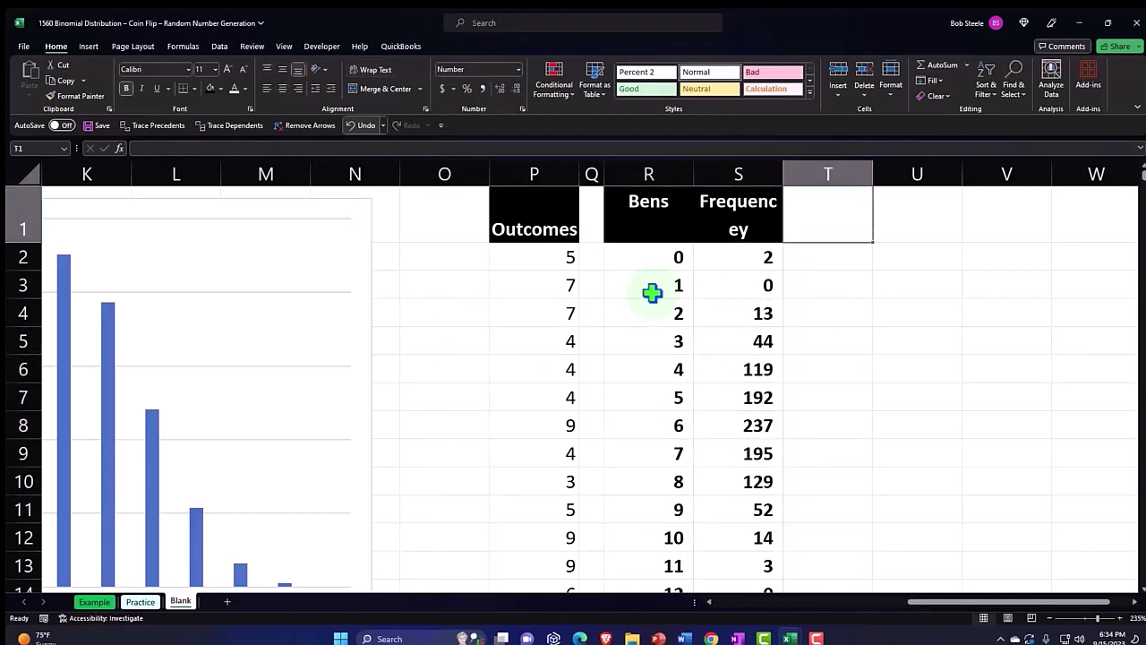
- Add a '% of Total' header in T1 styled like the Frequency header
type("%")
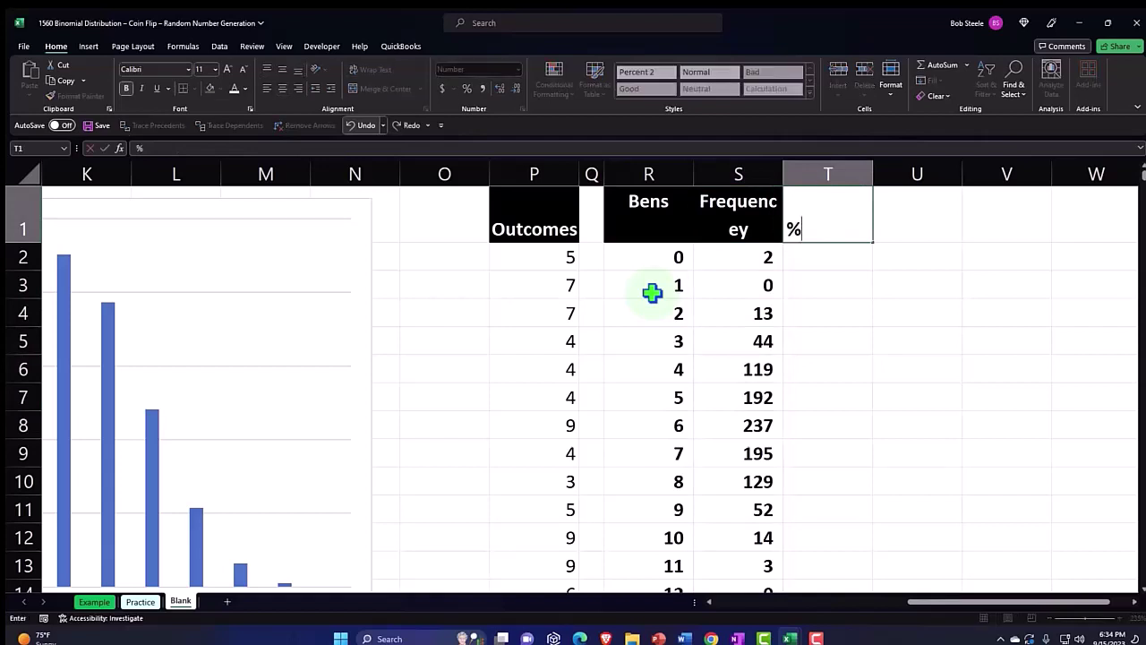
type(" of Total")
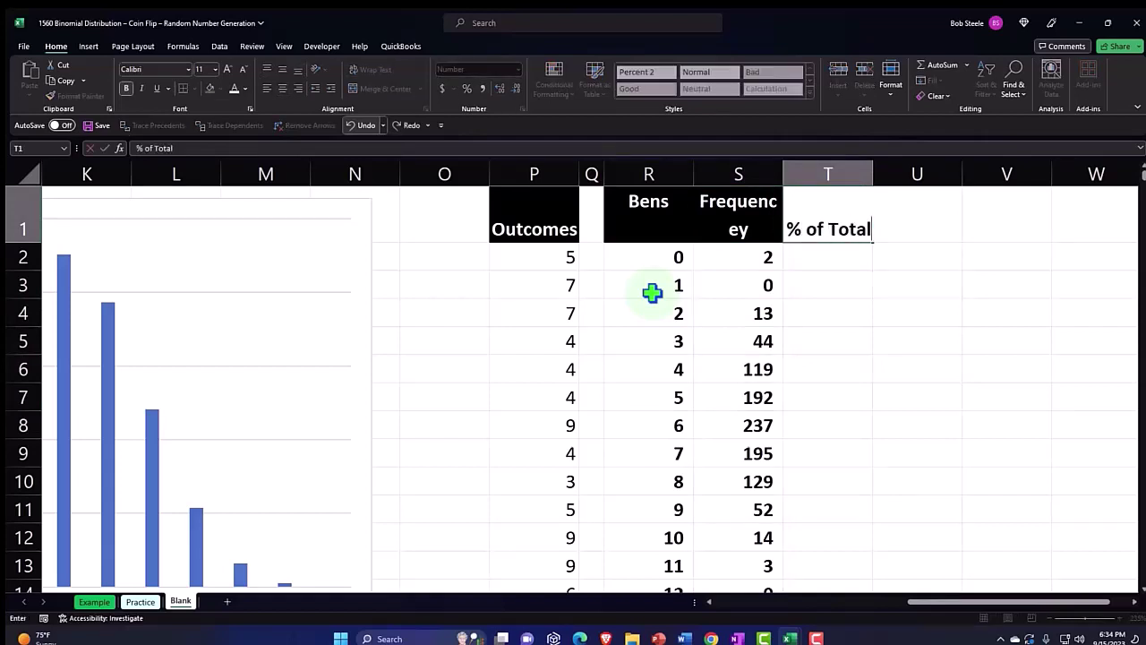
key("Return")
left_click(732, 211)
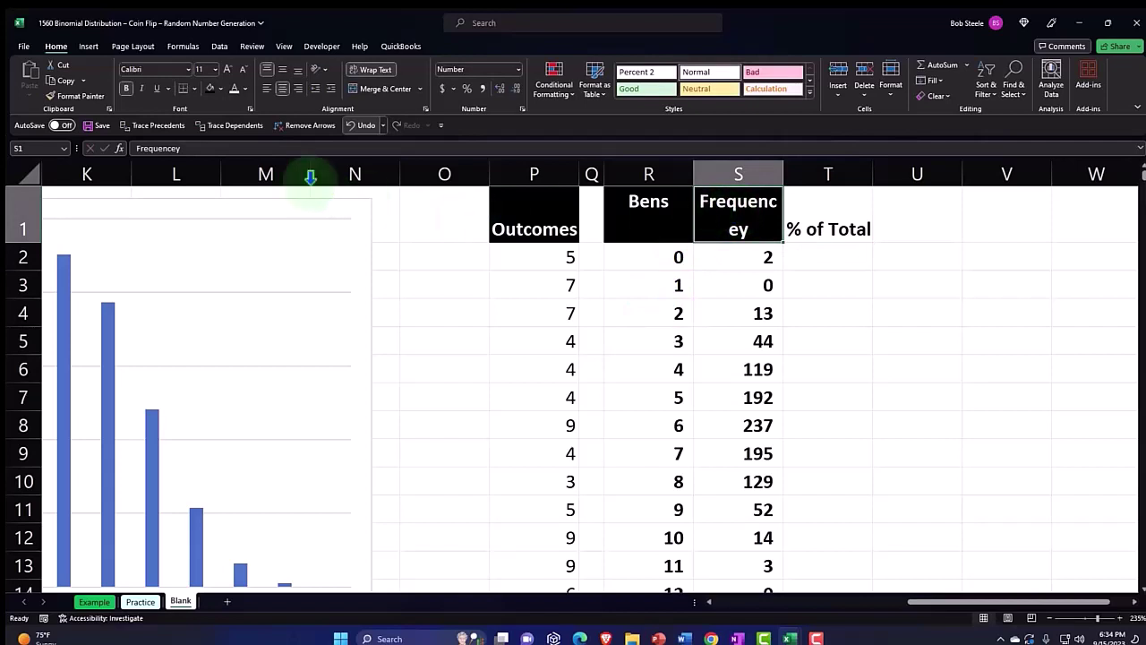
left_click(56, 101)
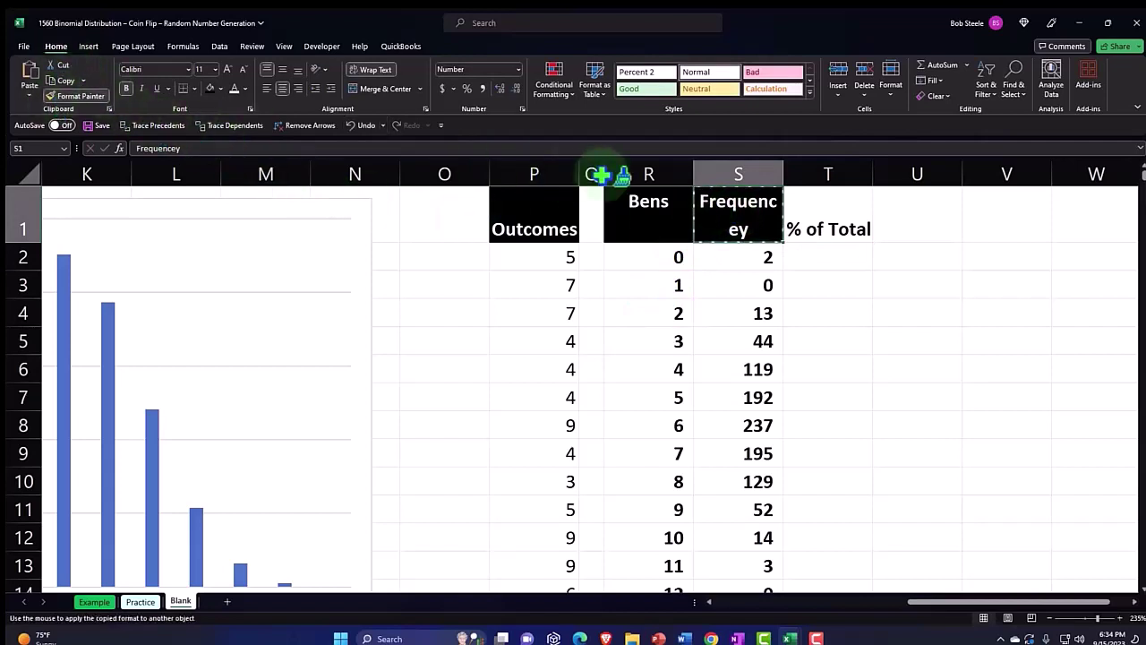
left_click(821, 206)
- Enter =S2/$S$15 in T2 to get the first frequency's share of the total
left_click(827, 255)
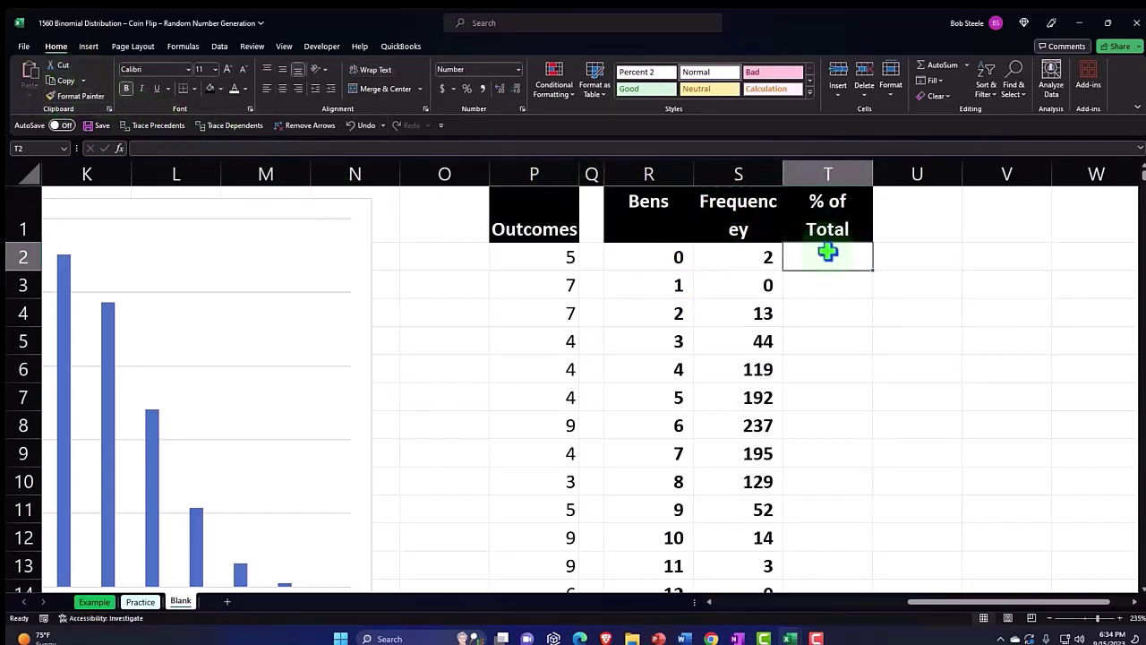
type("=")
key("Left")
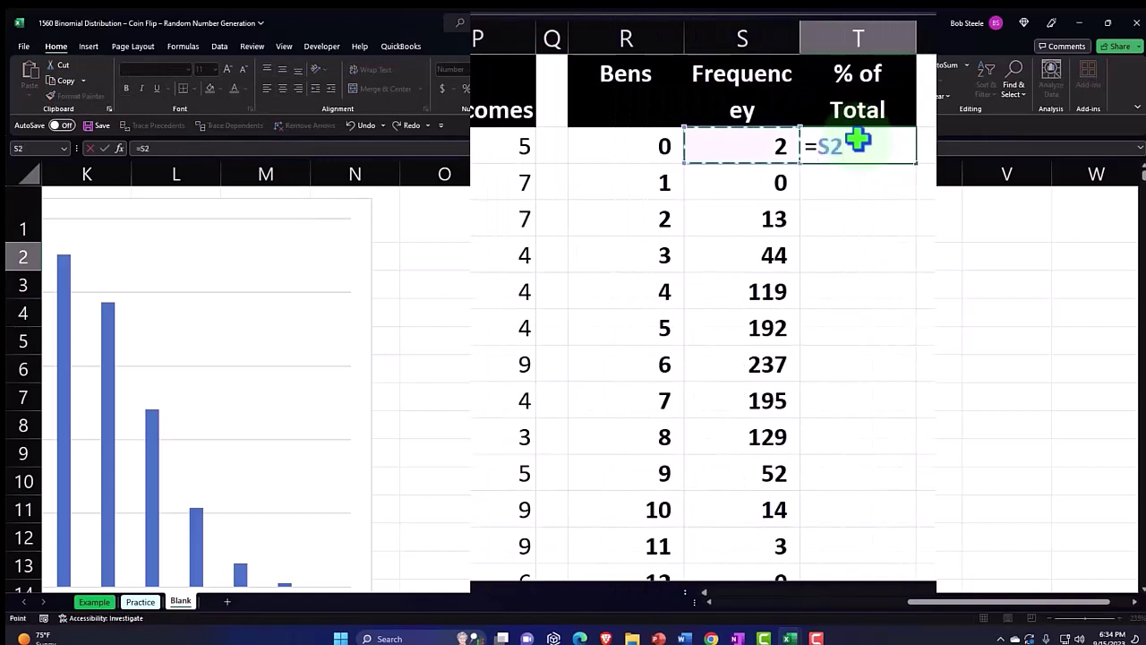
type("/")
key("Down")
key("Down")
key("Down")
key("Down")
key("Down")
key("Down")
key("Down")
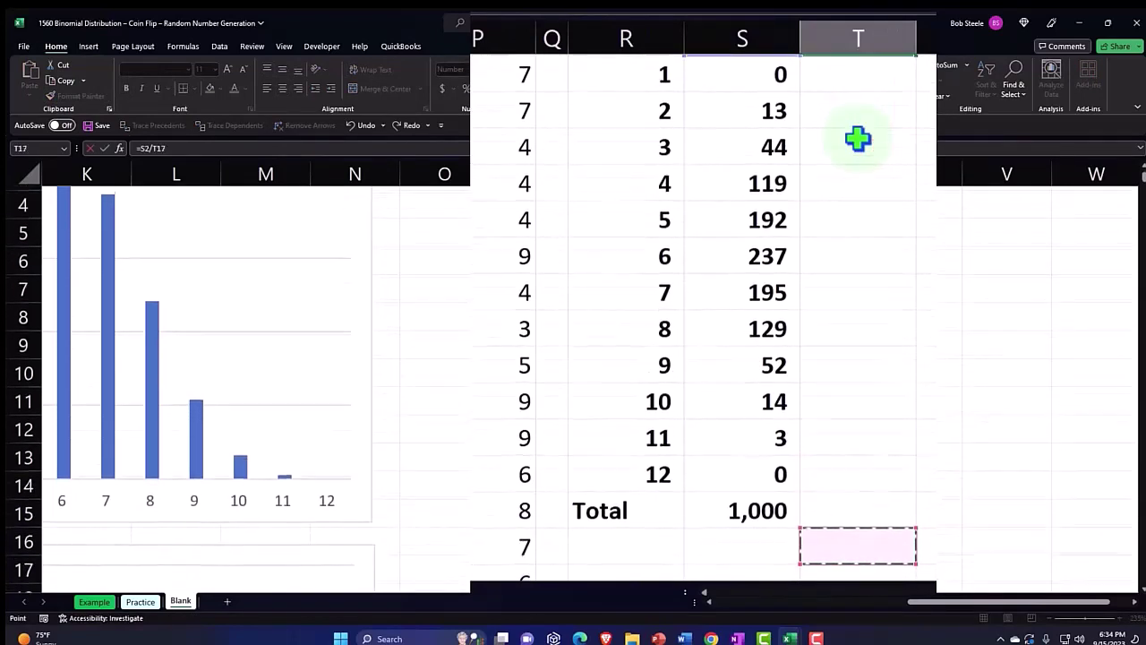
key("Left")
key("Up")
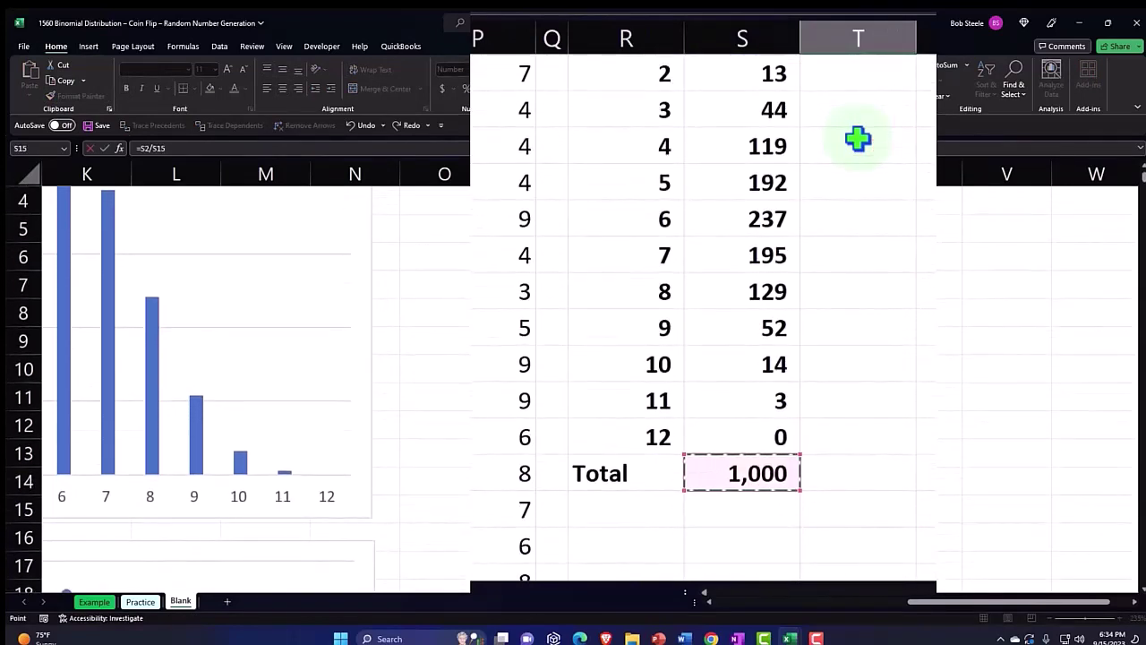
scroll(858, 138, "up", 1)
key("F4")
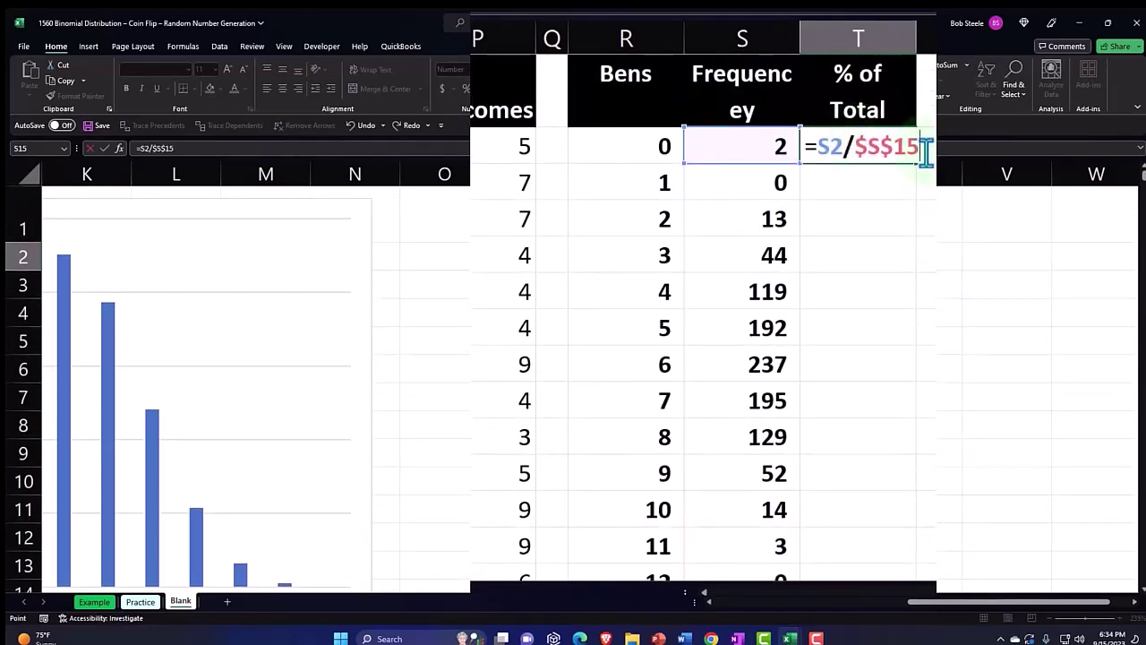
key("Return")
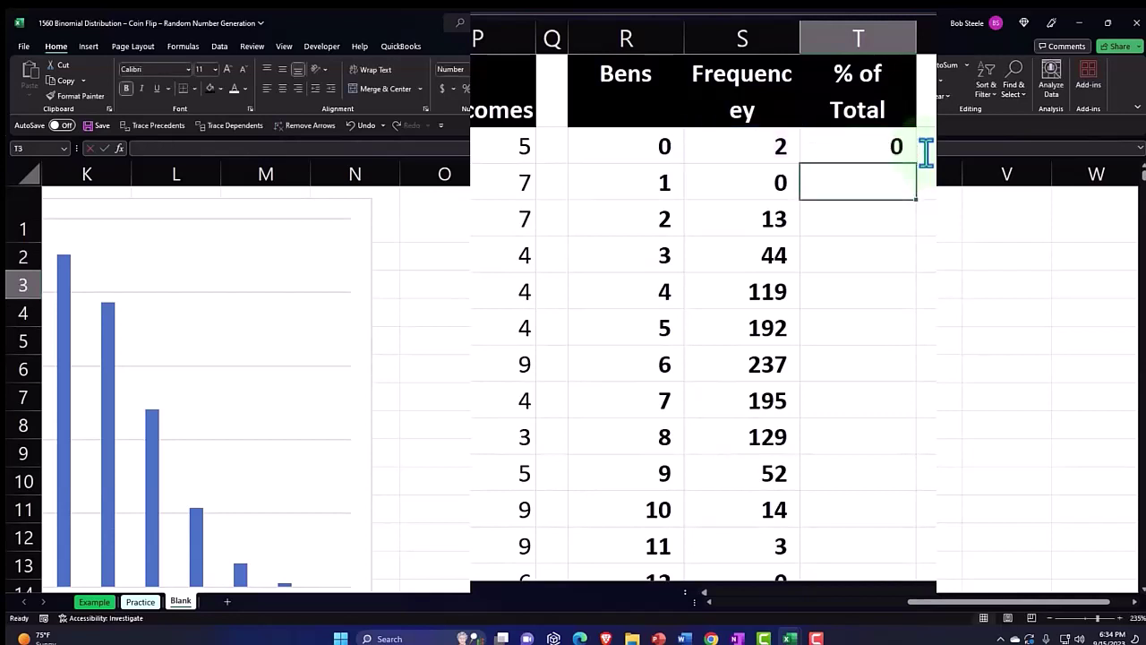
left_click(901, 150)
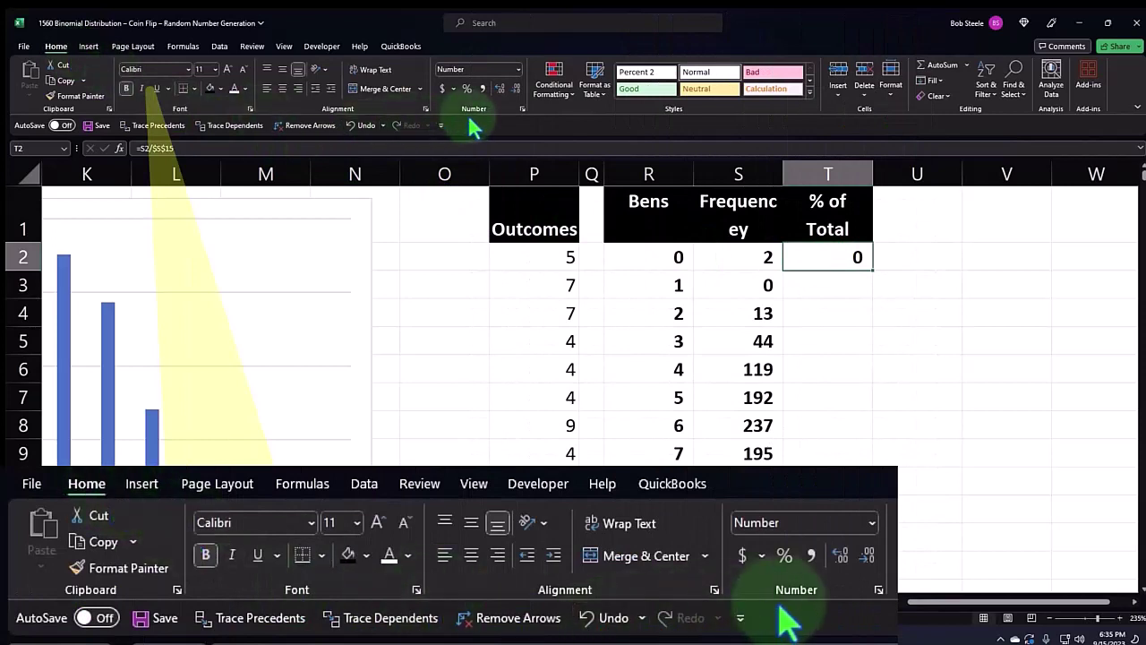
- Format T2 as a percentage and copy it down the % of Total column
left_click(466, 88)
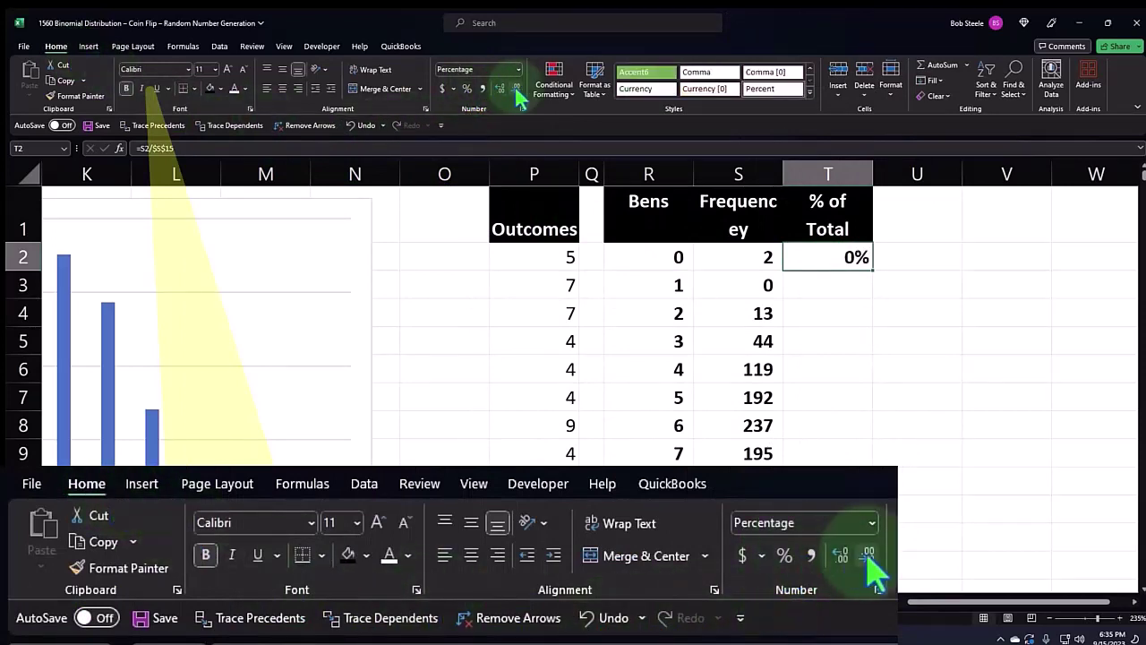
double_click(873, 270)
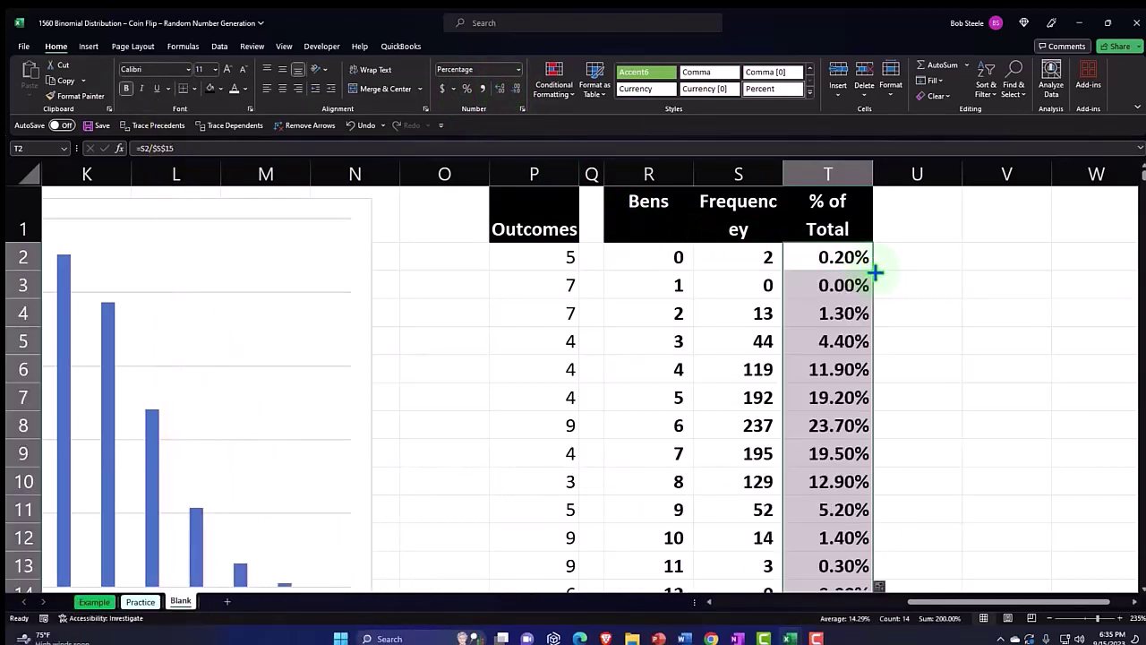
scroll(875, 269, "down", 2)
- Replace the copied formula in T15 with an AutoSum of T2:T14 showing 100.00%
left_click(838, 443)
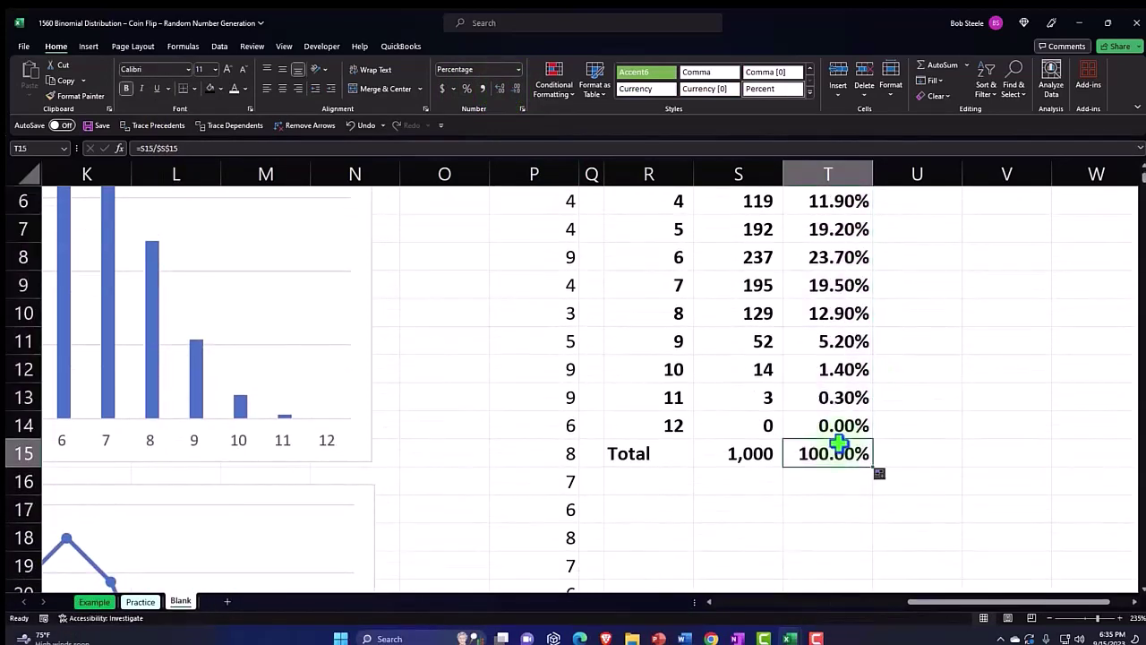
key("Delete")
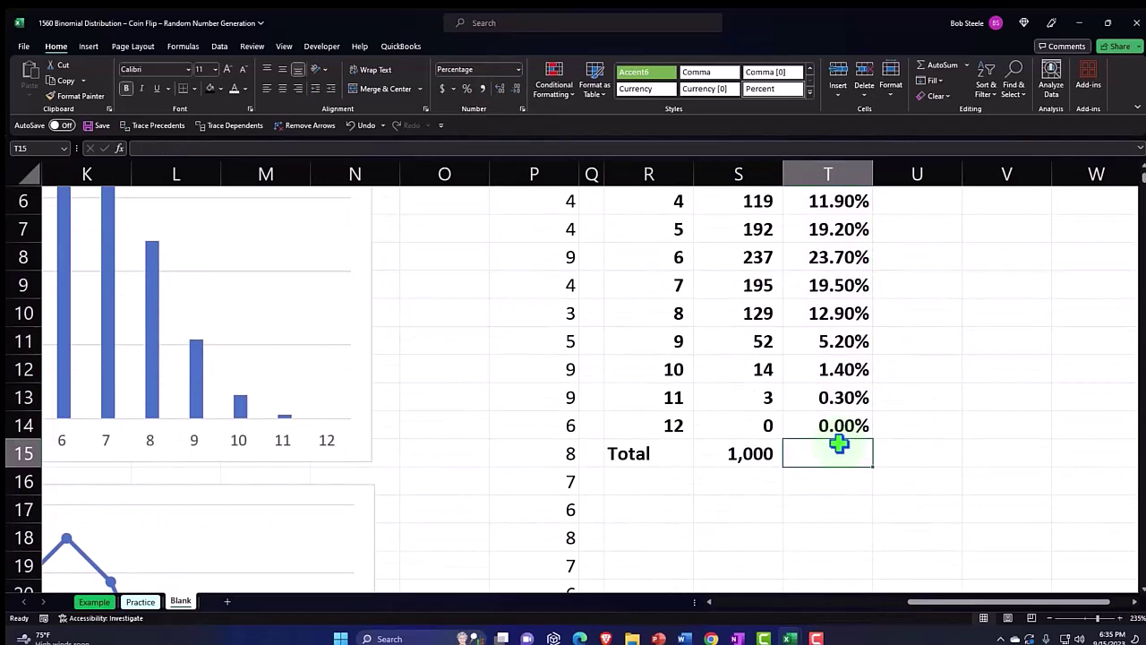
key("Left")
left_click(838, 443)
key("alt+equal")
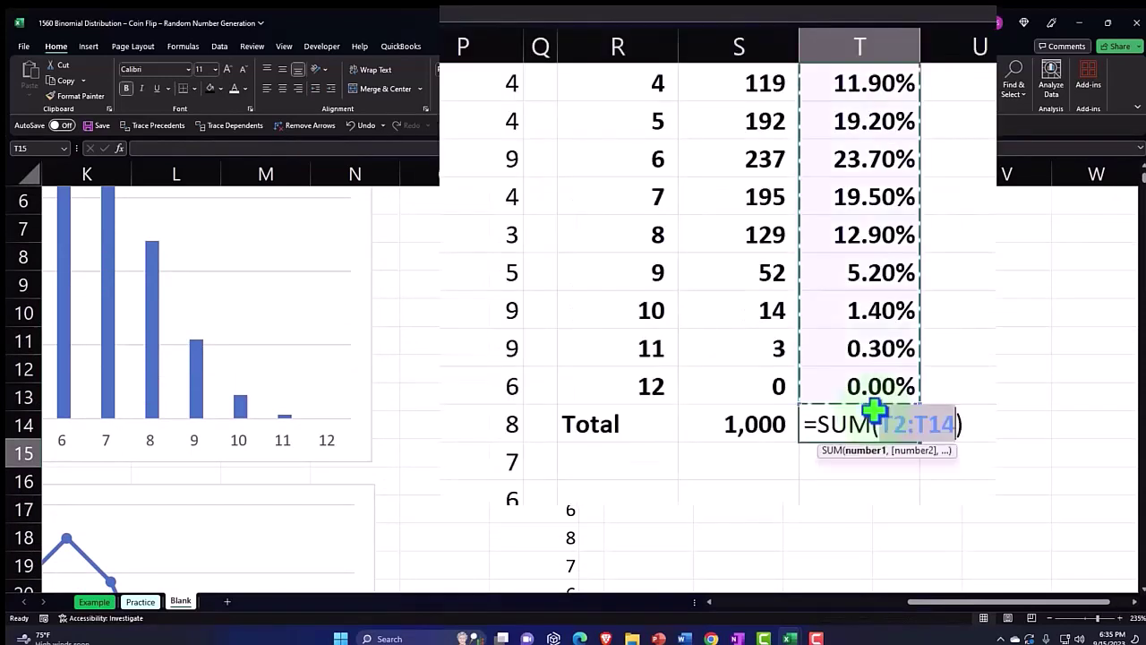
key("Return")
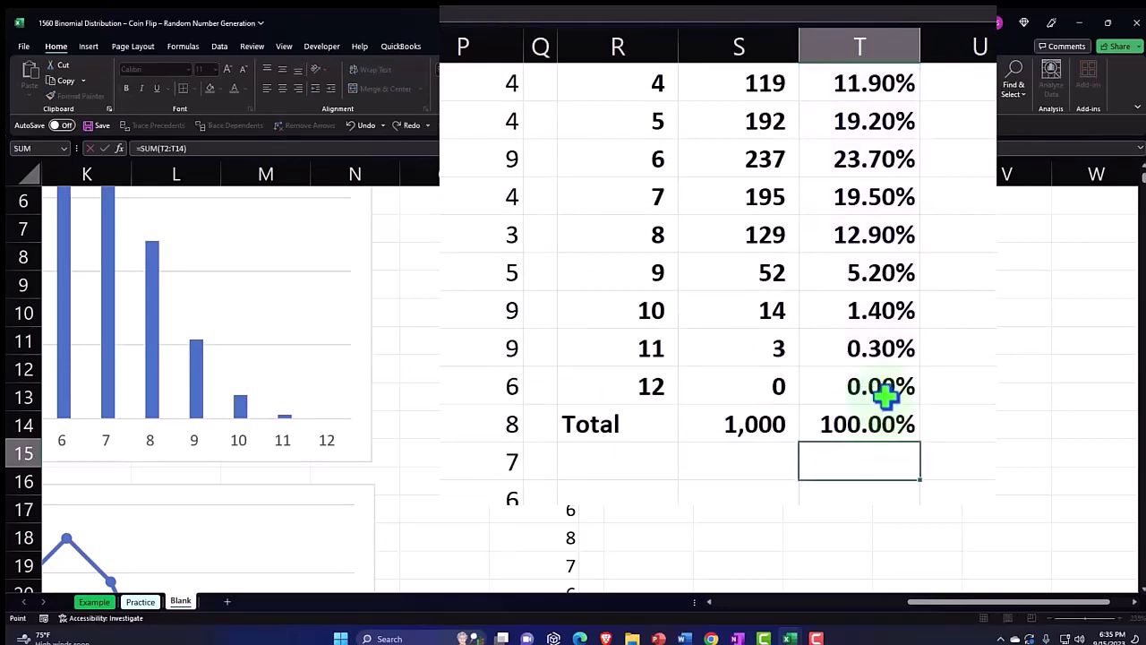
key("Return")
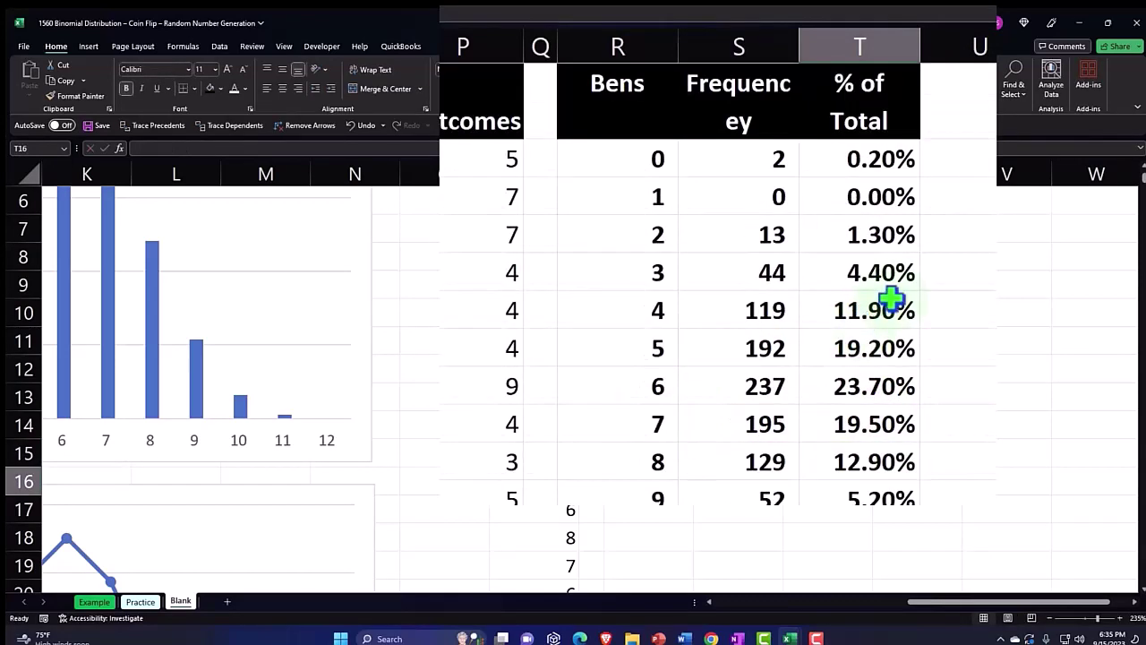
scroll(828, 378, "up", 2)
- Add a 'Difference' header in U1 with T1's black header formatting
left_click(917, 231)
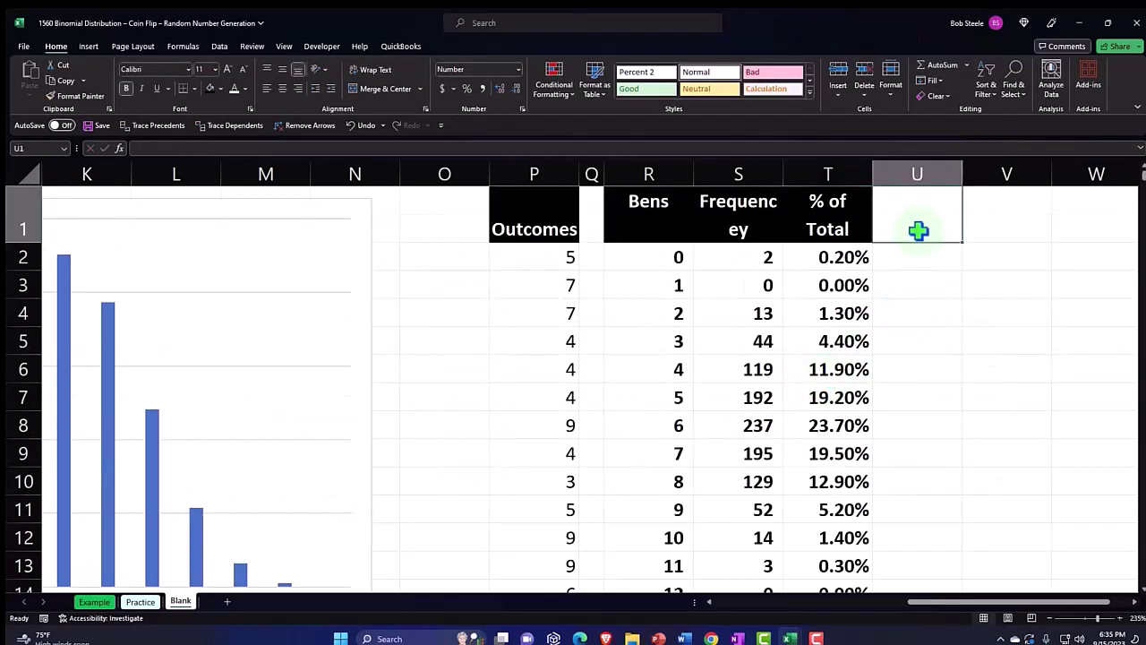
type("Differe")
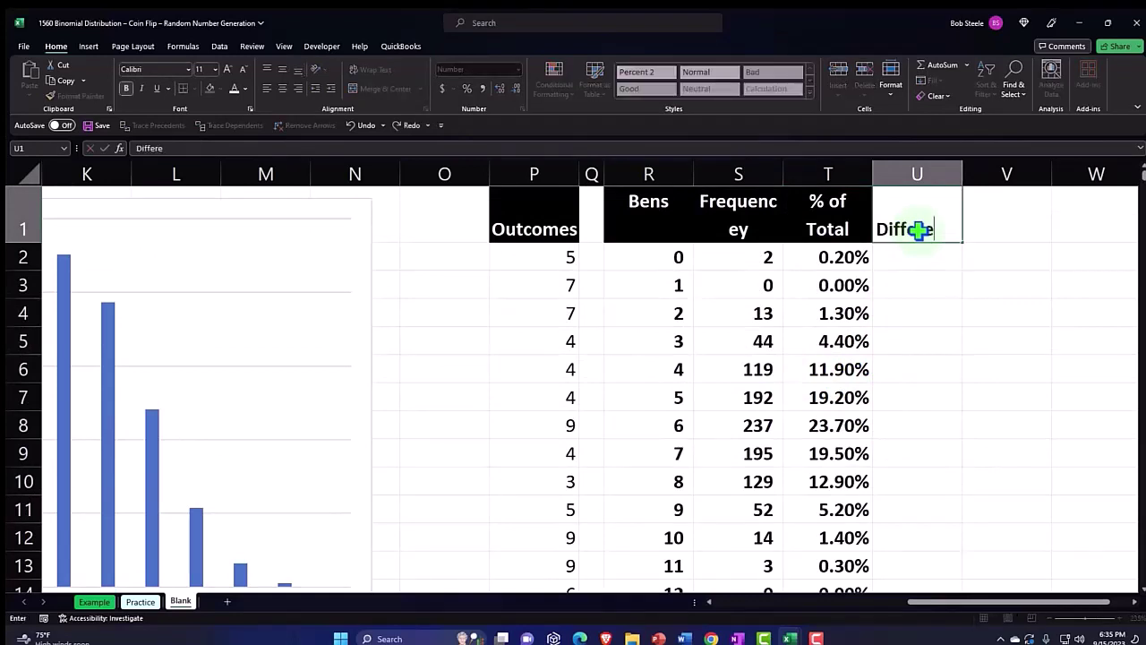
type("nce")
key("Return")
key("Up")
key("Left")
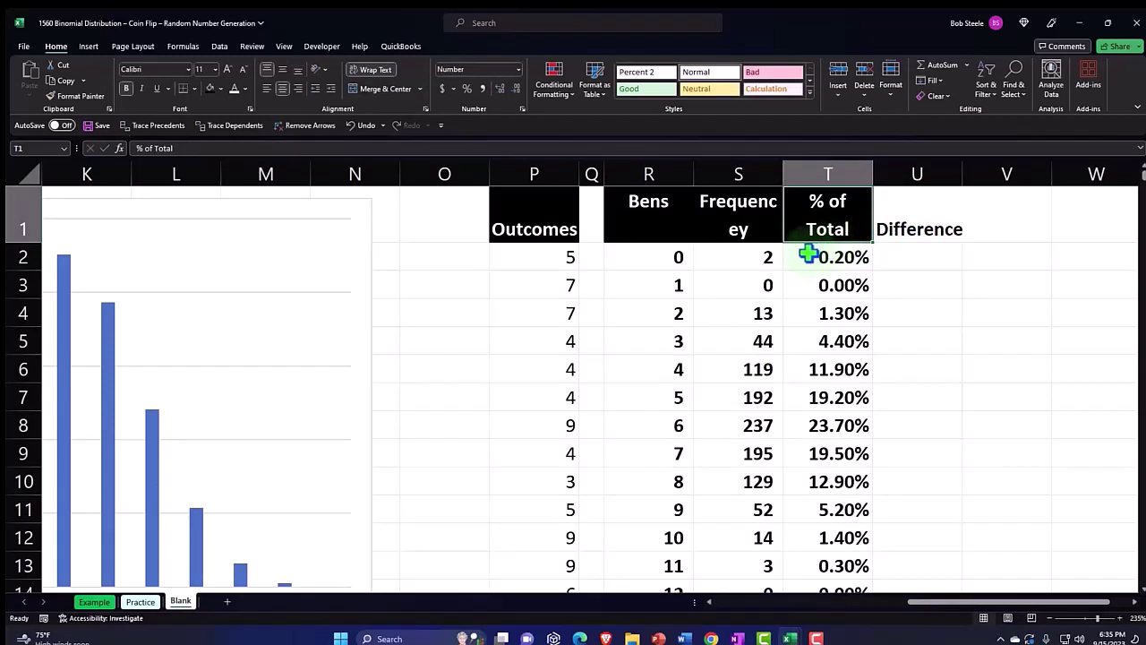
left_click(81, 96)
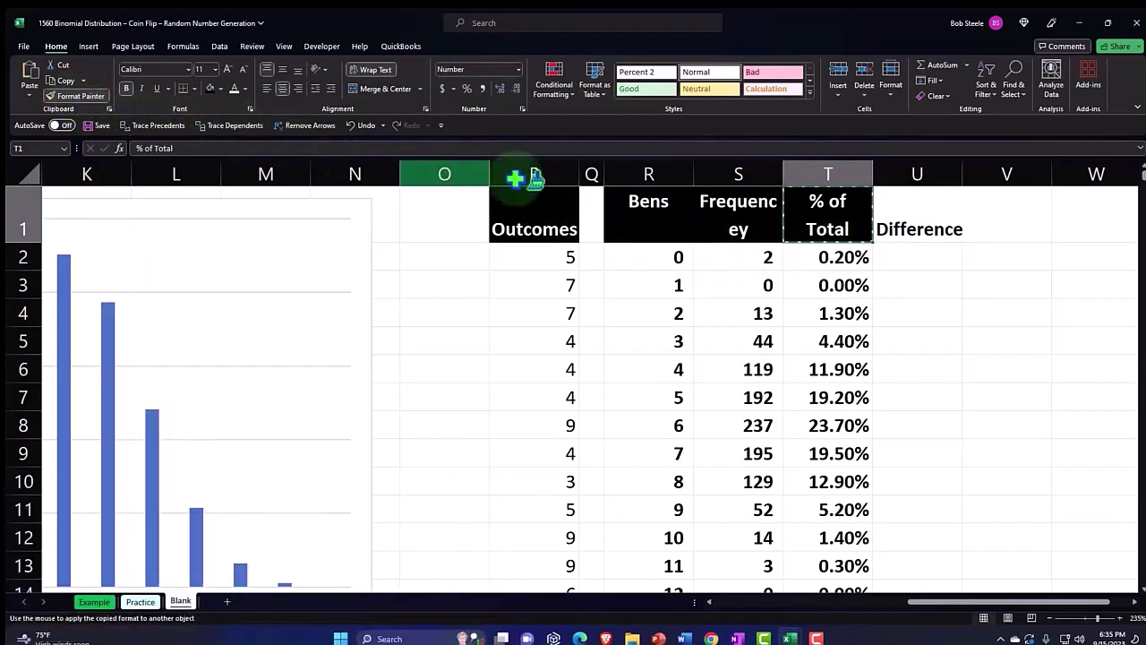
left_click(915, 219)
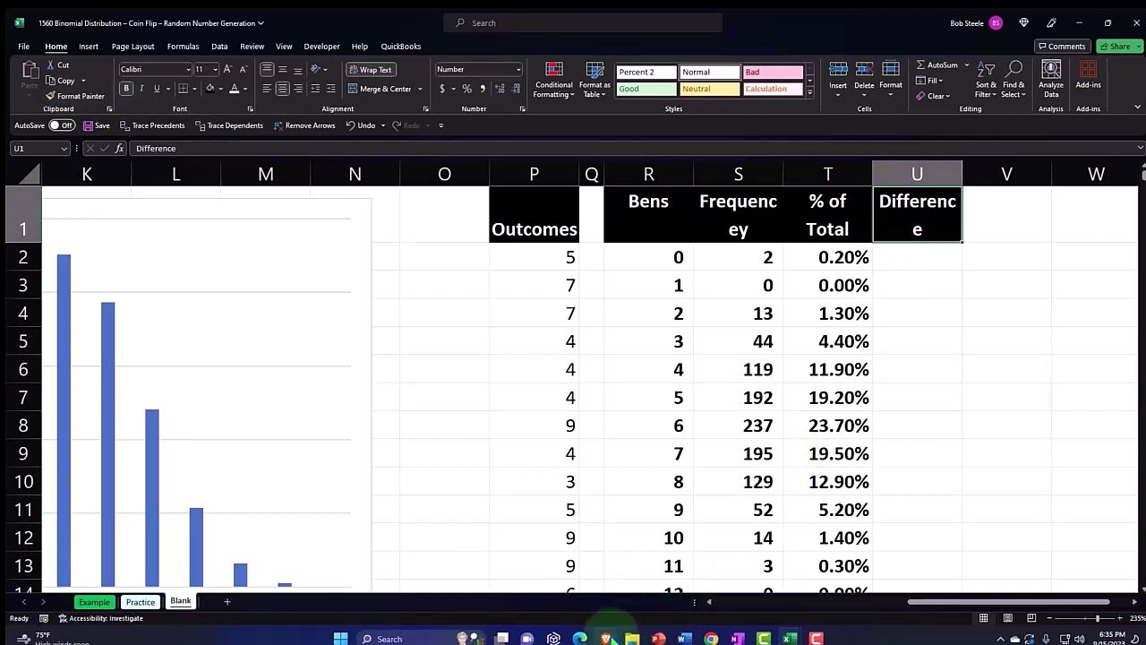
left_click(606, 638)
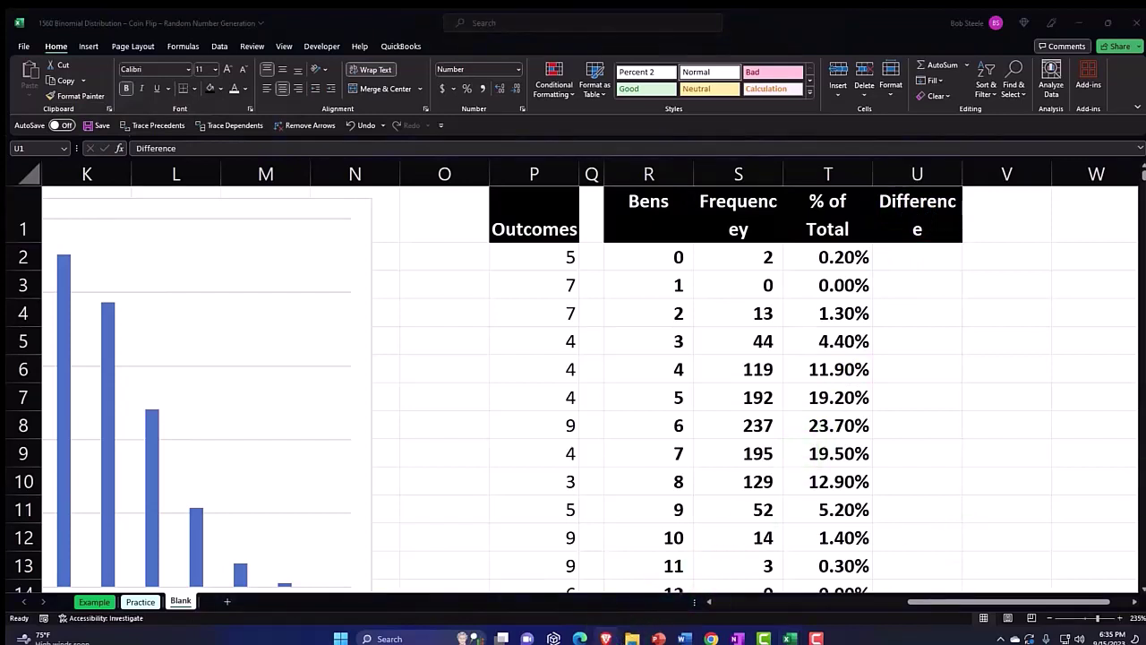
- Enter =E2-T2 in U2 to subtract % of Total from P(x)
left_click(935, 360)
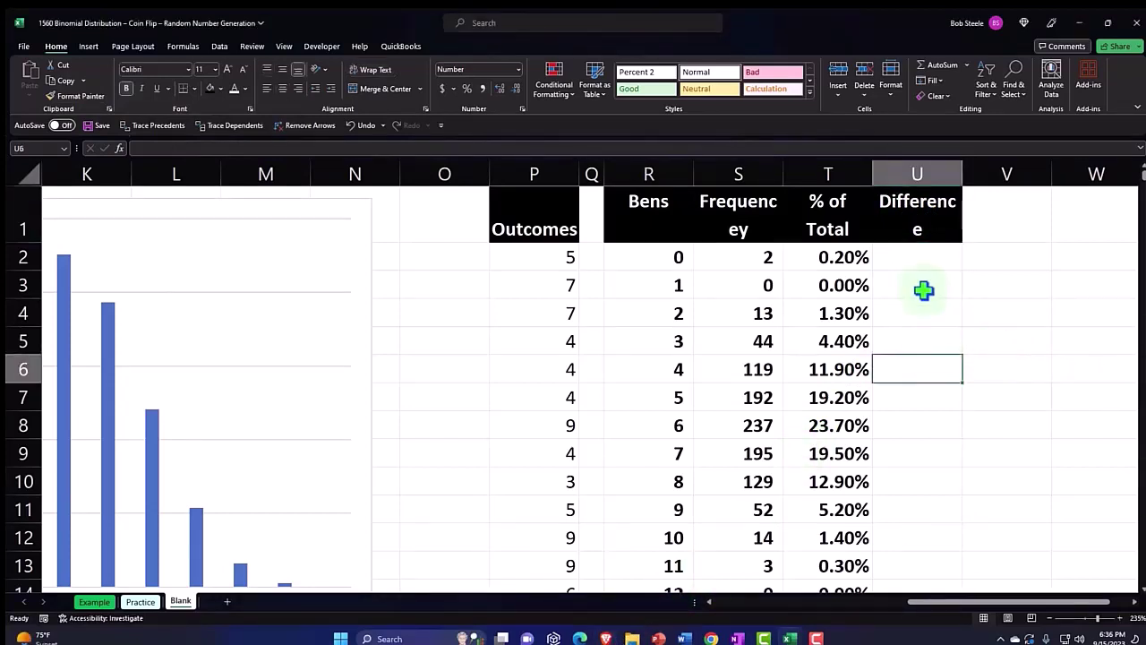
left_click(918, 265)
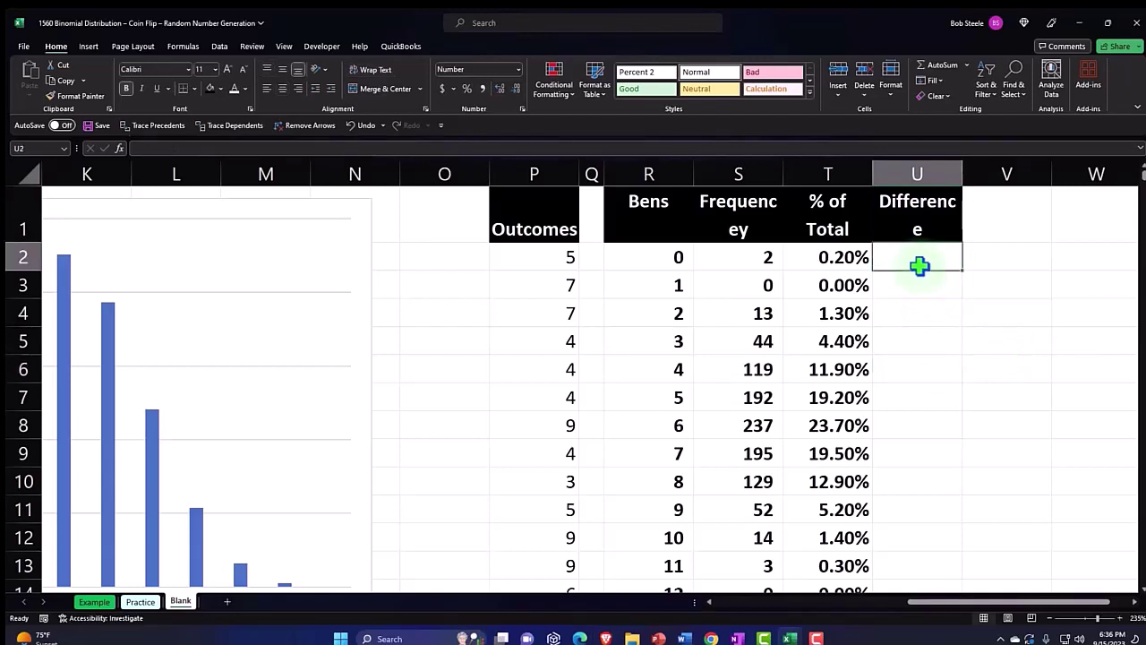
type("=")
key("Left")
key("Left")
key("Left")
key("Left")
key("Left")
key("Left")
key("Left")
key("Left")
key("Left")
key("Left")
key("Left")
key("Left")
key("Left")
key("Left")
key("Left")
key("Left")
key("Left")
key("Left")
key("Left")
key("Left")
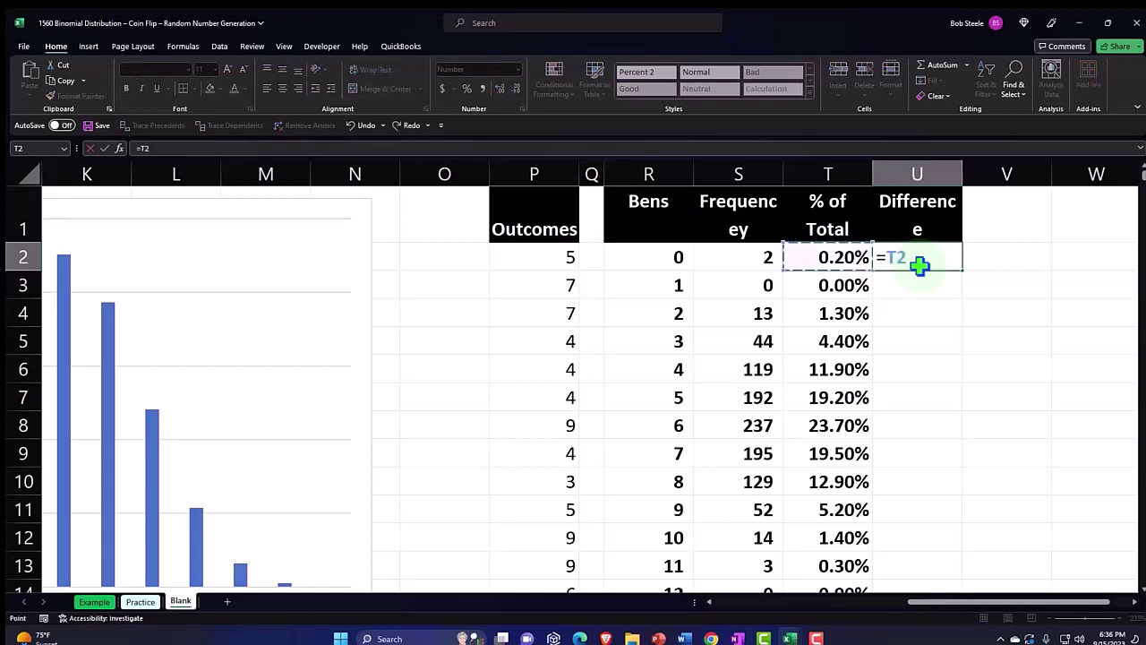
key("Right")
key("Right")
key("Right")
key("Right")
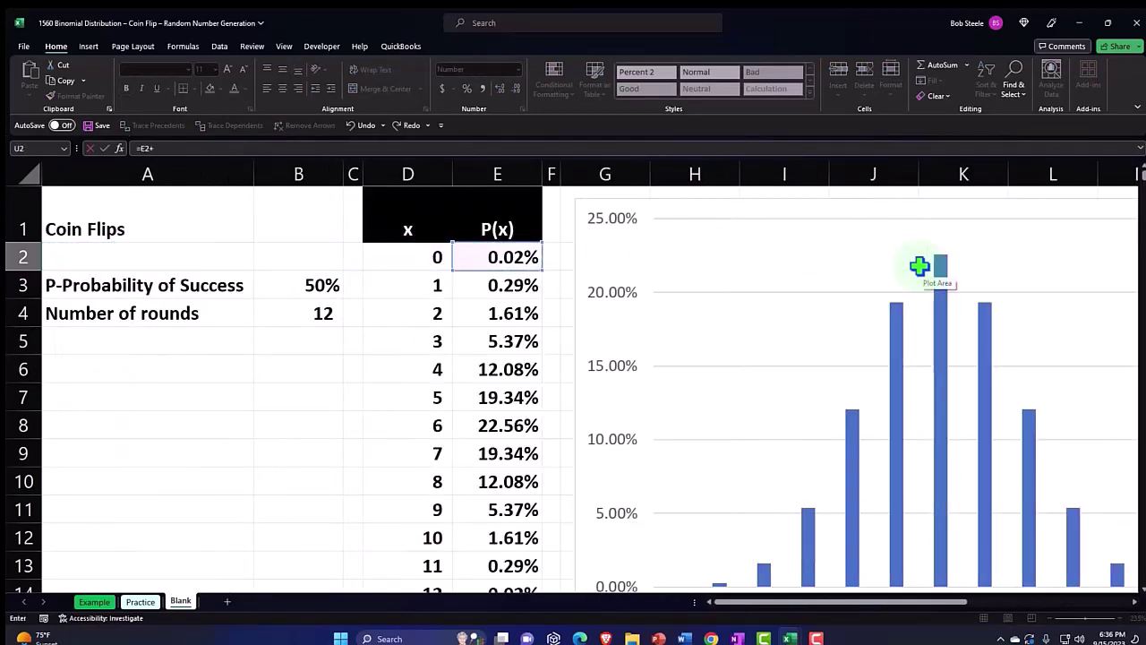
type("+")
key("Left")
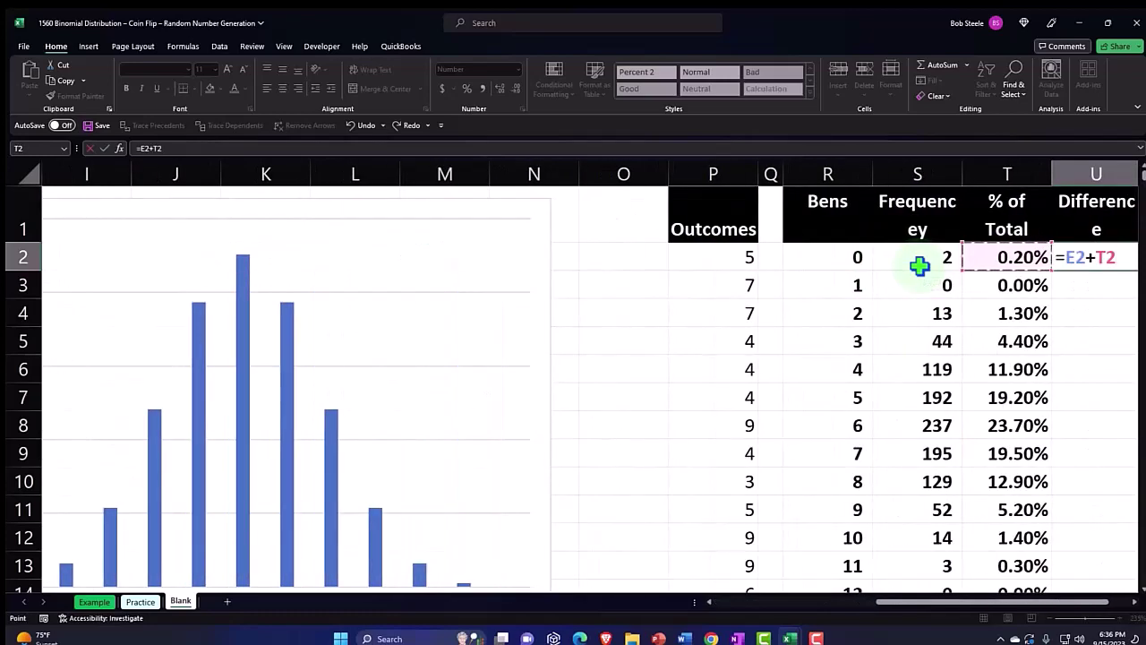
key("BackSpace")
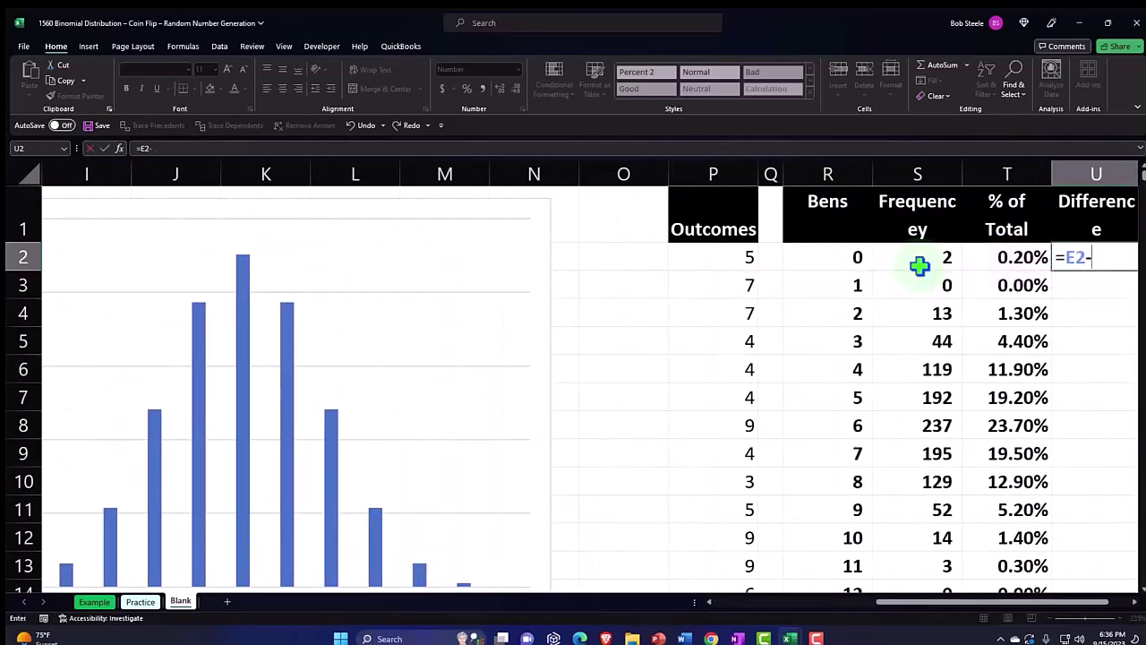
key("Left")
key("Return")
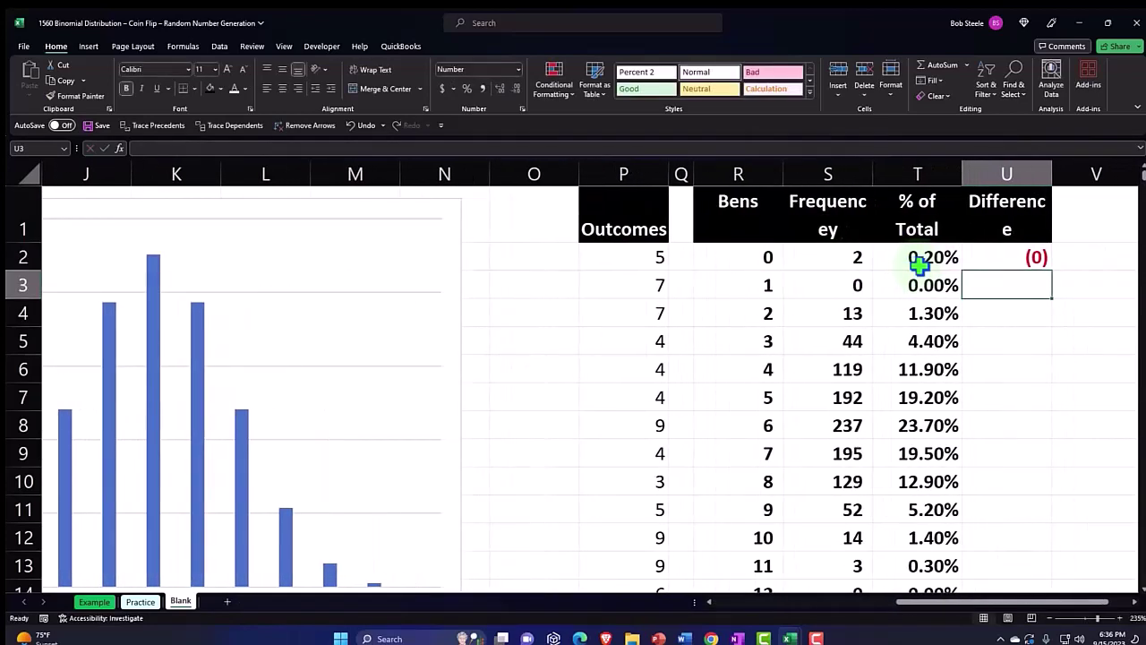
scroll(919, 265, "right", 4)
key("Up")
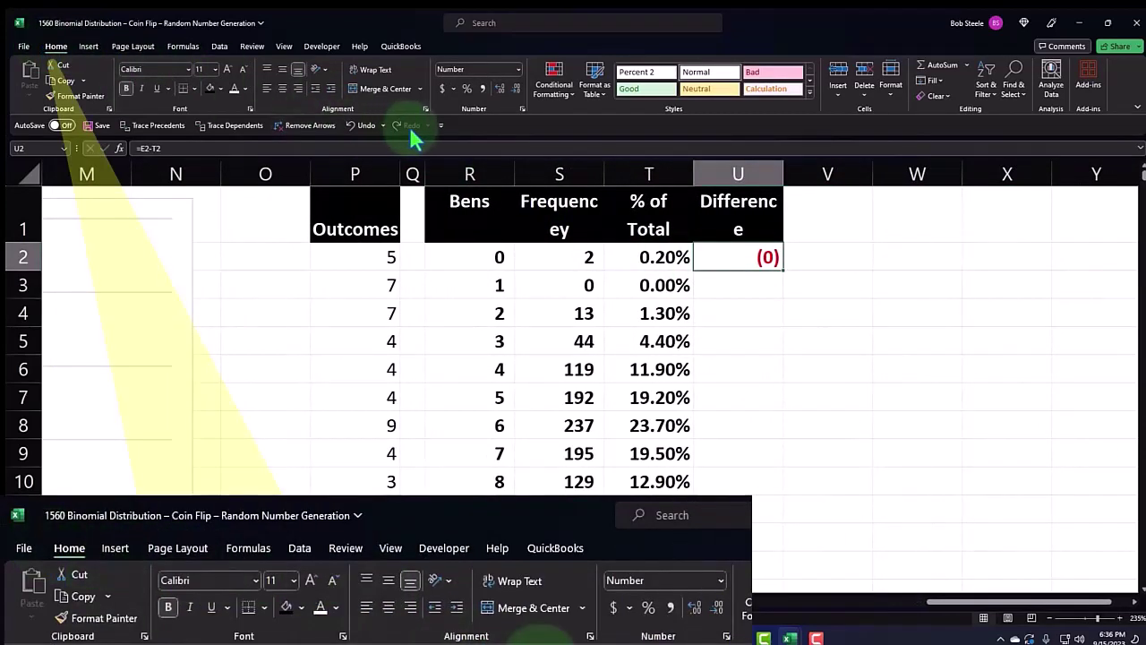
- Format the U2 difference as a percentage, showing -0.2%
left_click(467, 89)
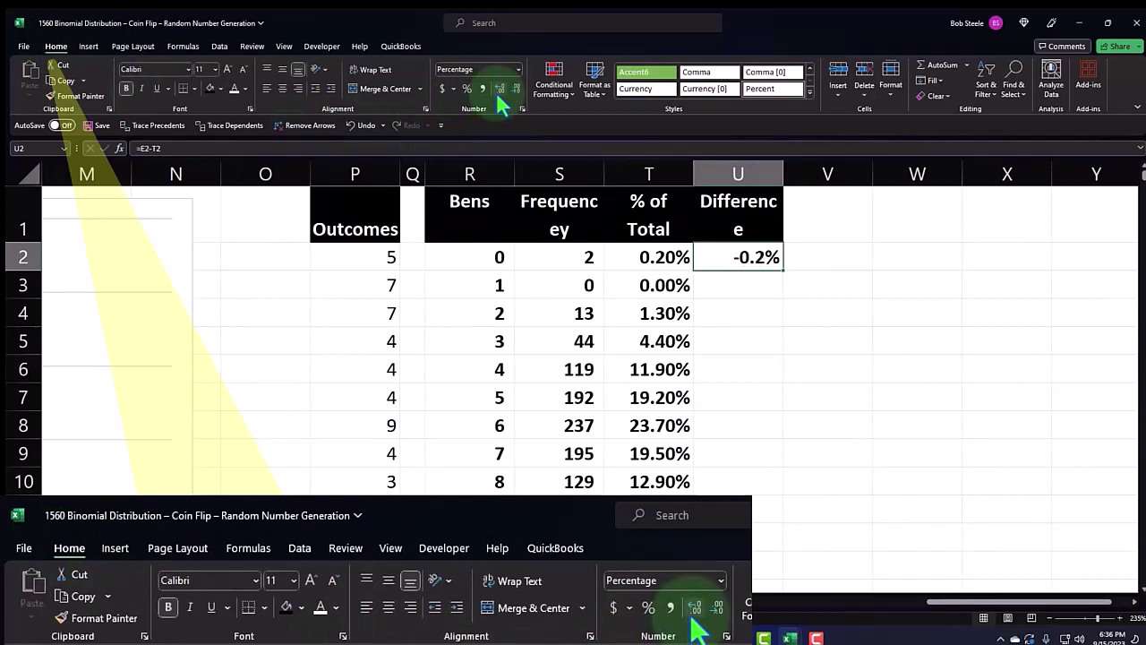
scroll(708, 295, "down", 1)
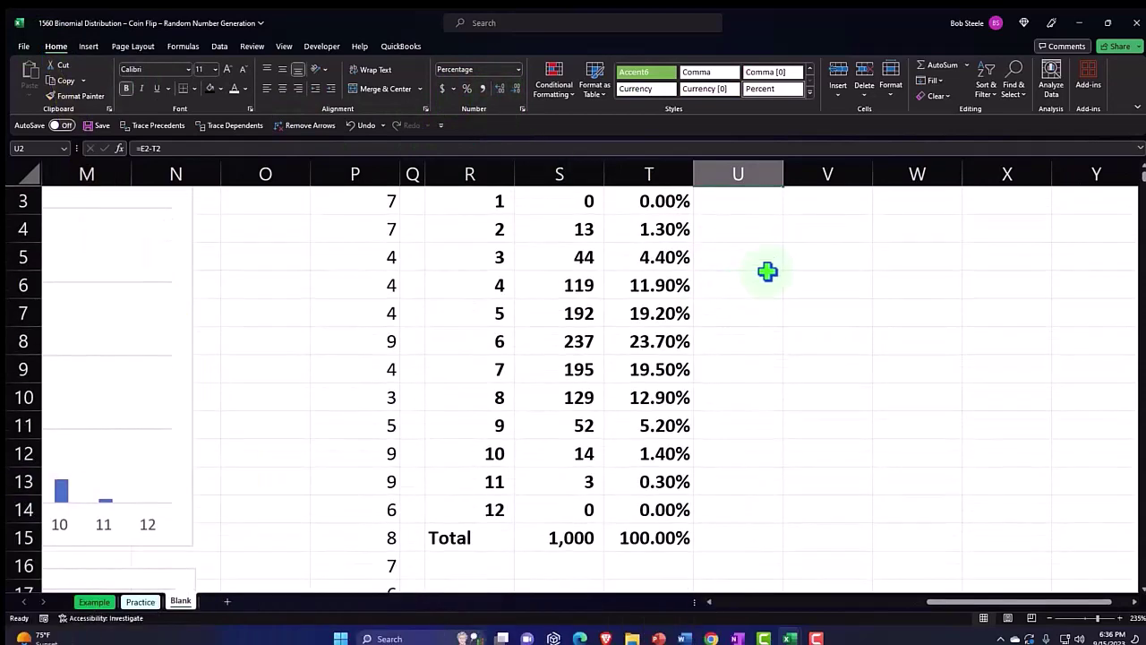
scroll(770, 265, "up", 1)
- Fill the Difference formula down to U14 and extend T15's SUM into U15, showing 0.00%
left_click_drag(781, 271, 761, 528)
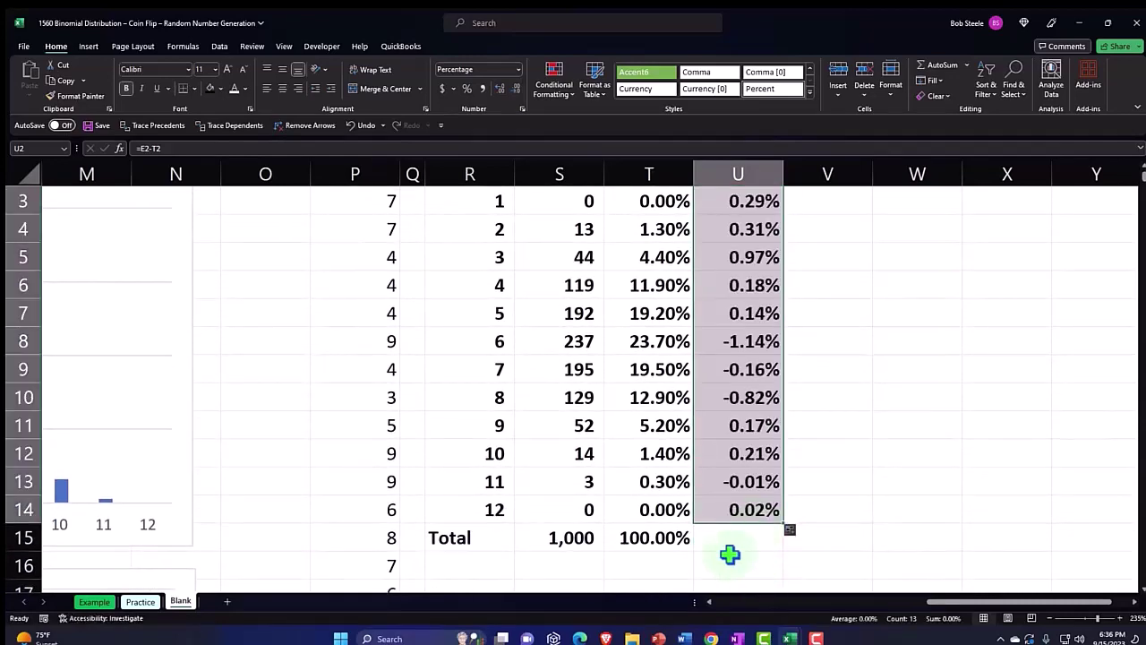
left_click(686, 543)
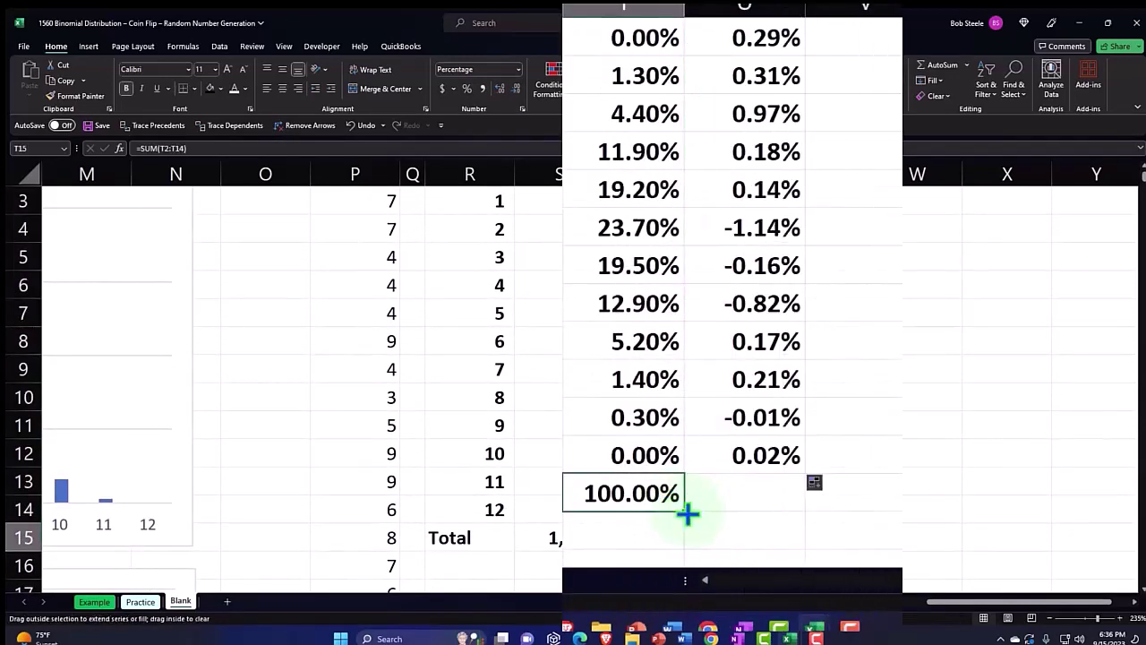
left_click_drag(686, 512, 758, 516)
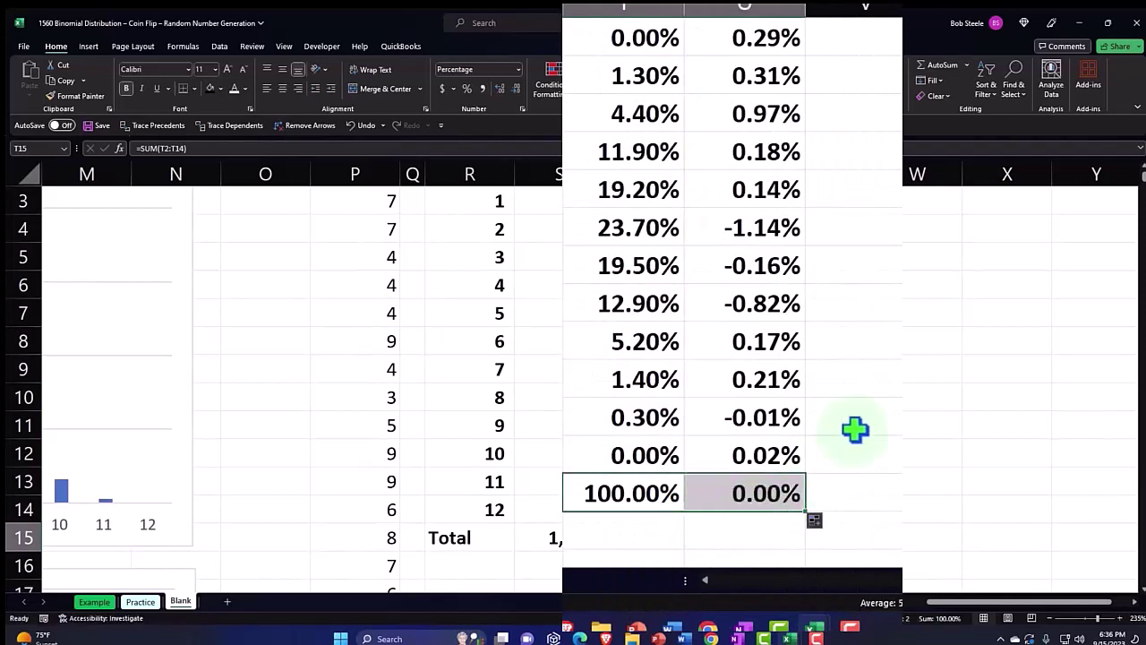
scroll(855, 430, "up", 1)
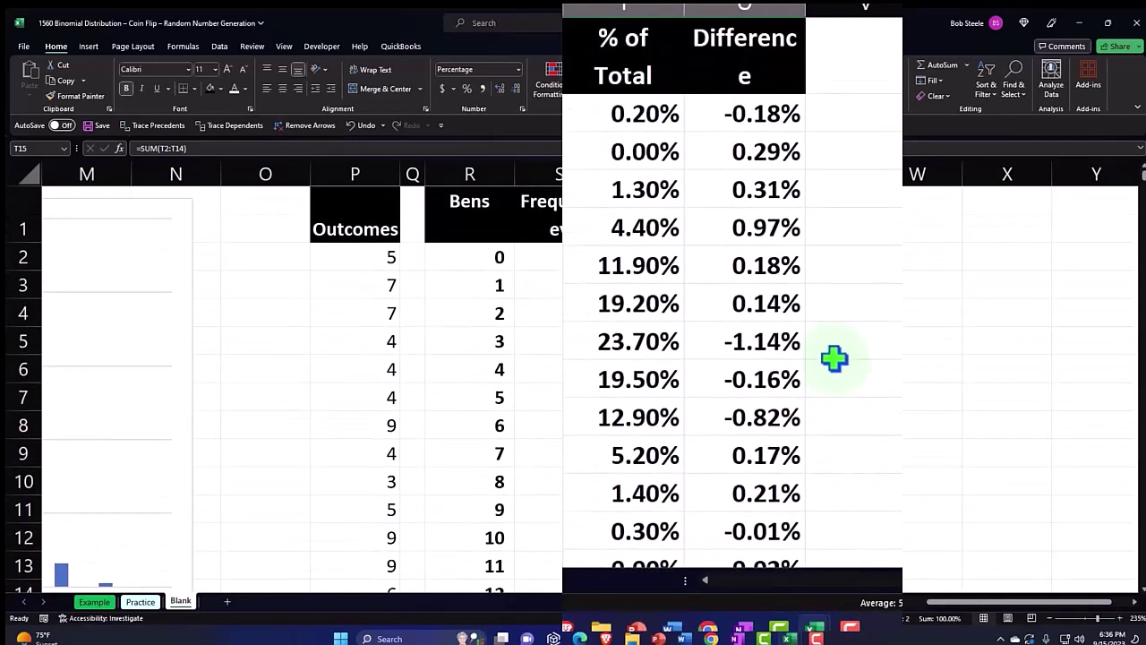
left_click(758, 113)
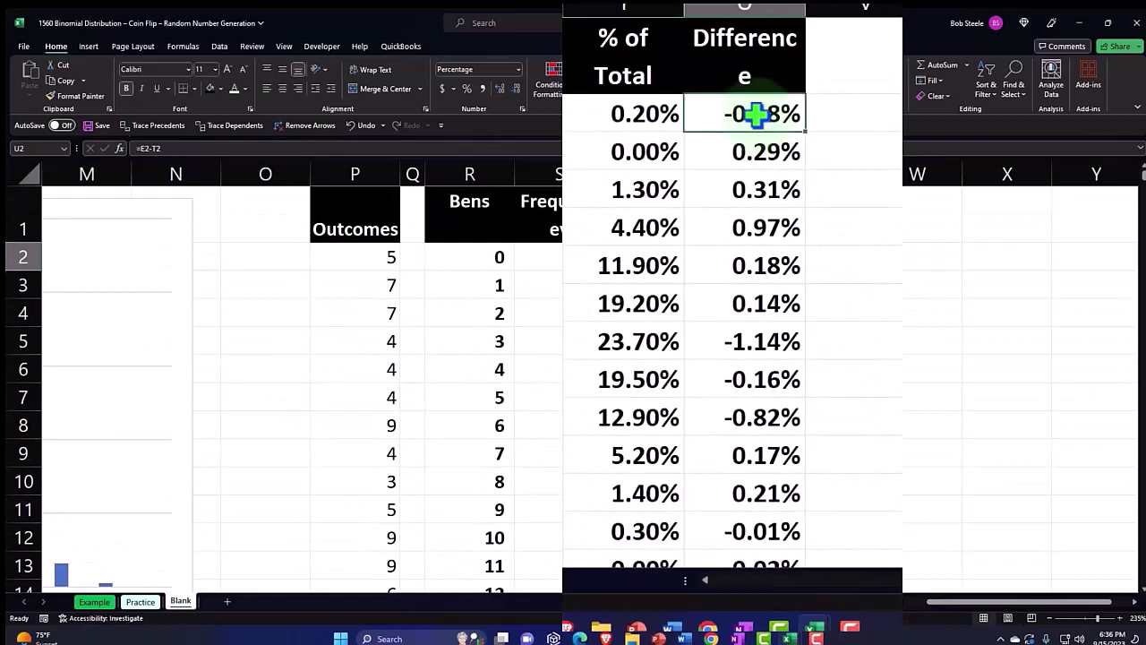
key("Left")
key("Left")
key("Left")
key("Left")
key("Left")
key("Left")
key("Left")
key("Left")
key("Left")
key("Left")
key("Left")
key("Left")
key("Left")
key("Left")
key("Left")
key("Left")
key("Left")
key("Left")
key("Left")
key("Left")
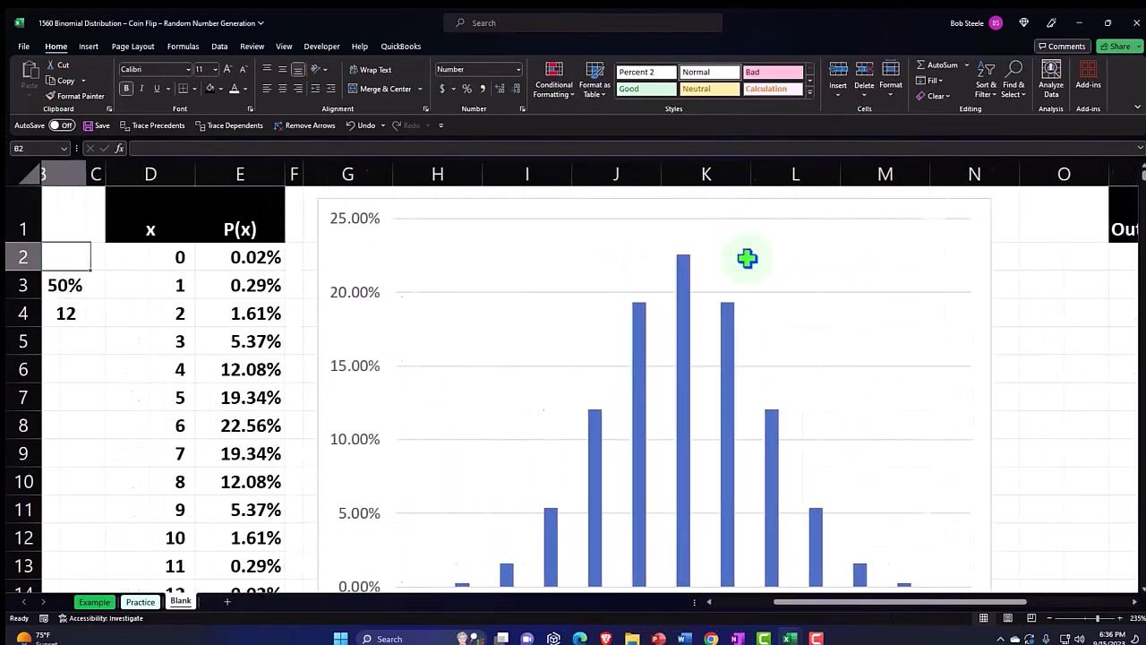
- Review the row 2 formulas: P(x) in E2, x in D2 and Difference in U2
key("Right")
key("Right")
key("Right")
key("Right")
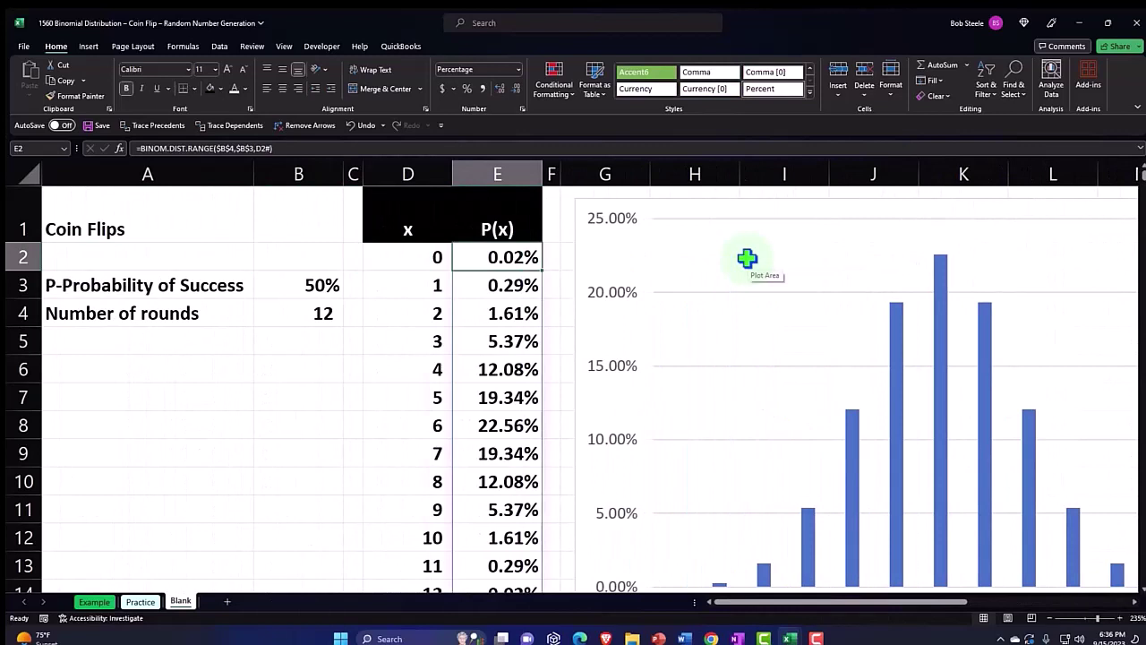
key("Left")
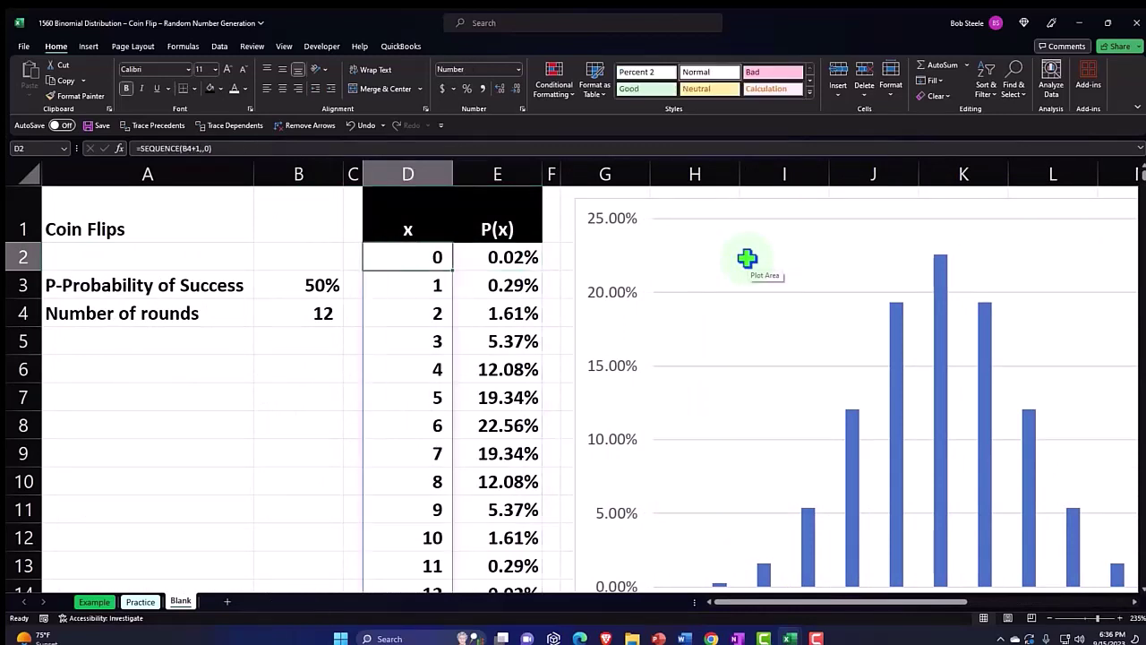
key("Right")
key("Right")
key("Right")
key("Right")
key("Right")
key("Right")
key("Right")
key("Right")
key("Right")
key("Right")
key("Right")
key("Right")
key("Right")
key("Right")
key("Right")
key("Right")
key("Right")
key("Right")
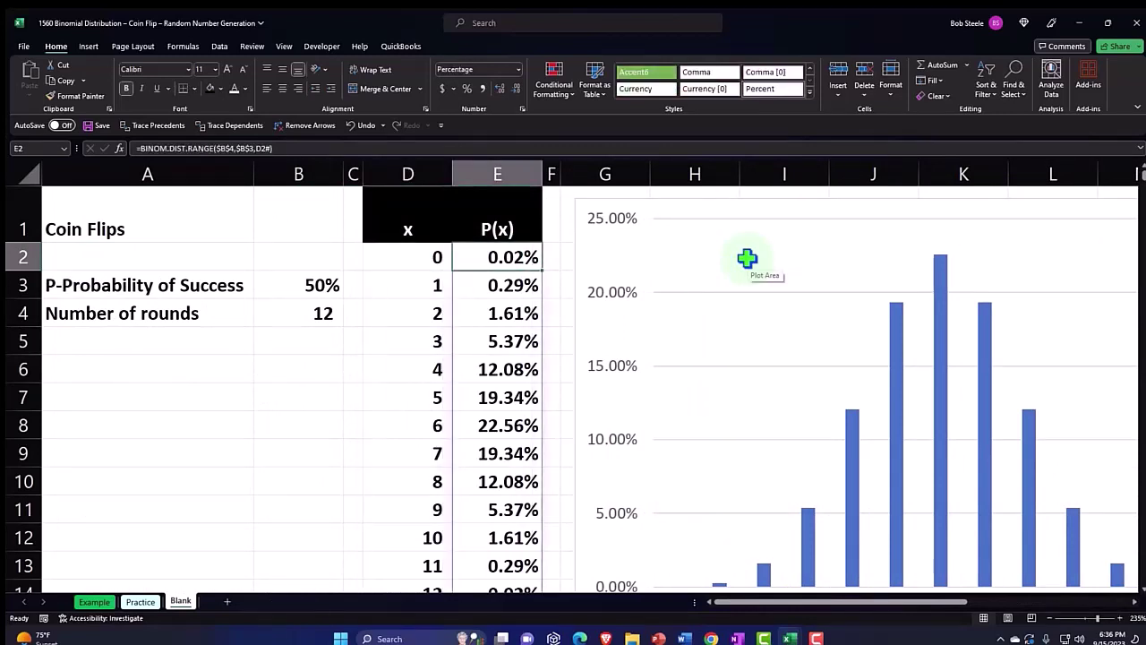
key("Left")
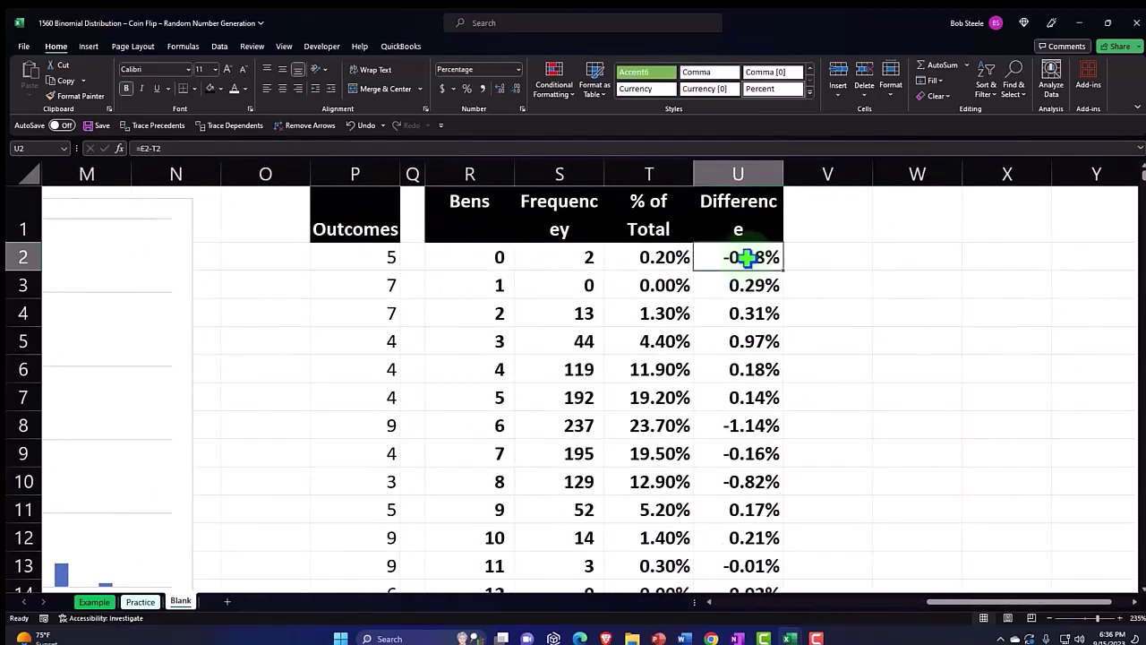
key("Left")
key("Left")
key("Left")
key("Left")
key("Left")
key("Left")
key("Left")
key("Left")
key("Left")
key("Left")
key("Left")
key("Left")
key("Left")
key("Left")
key("Left")
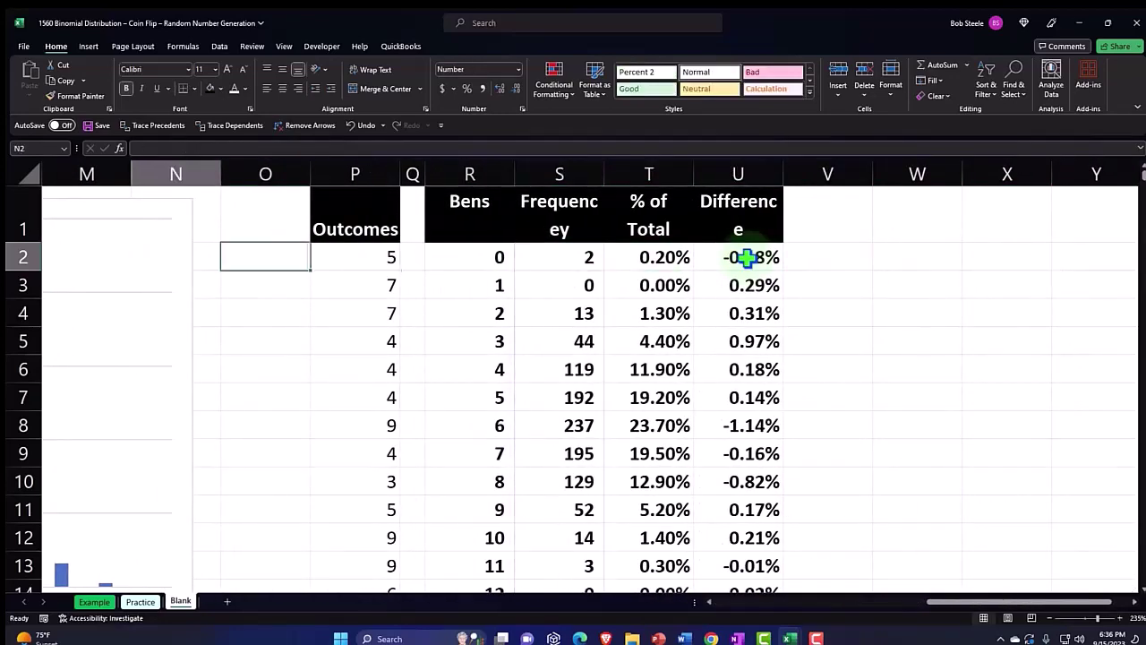
key("Left")
key("Left")
key("Left")
key("Left")
key("Left")
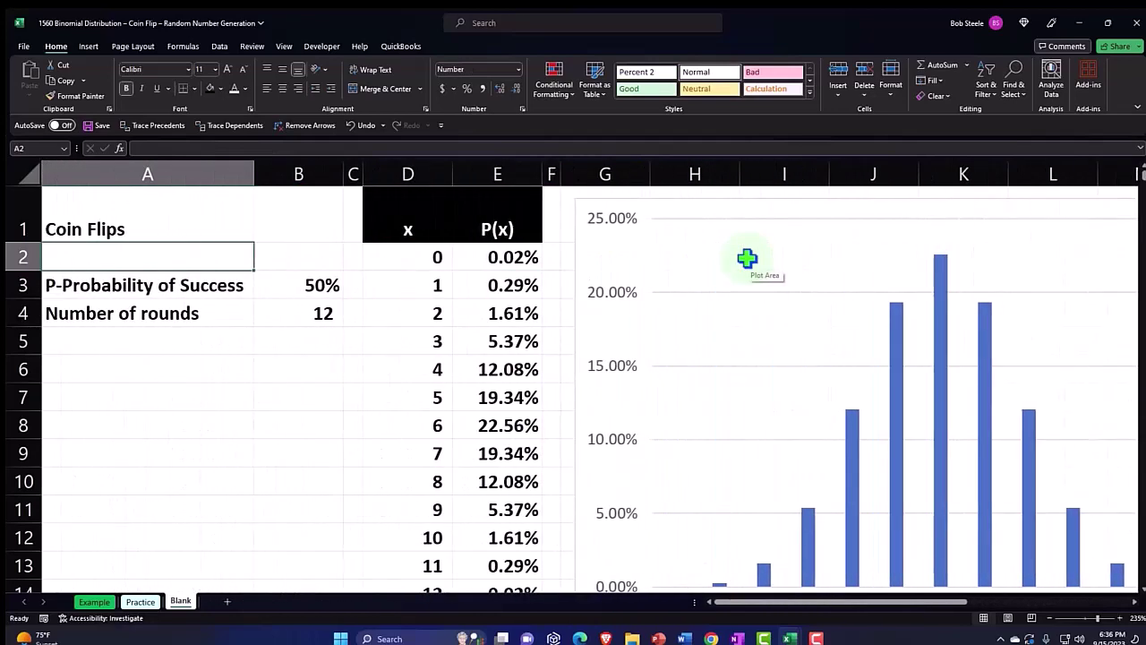
- Review the row 3 formulas for P(x), x and % of Total in E3, D3 and T3
key("Down")
key("Right")
key("Right")
key("Right")
key("Right")
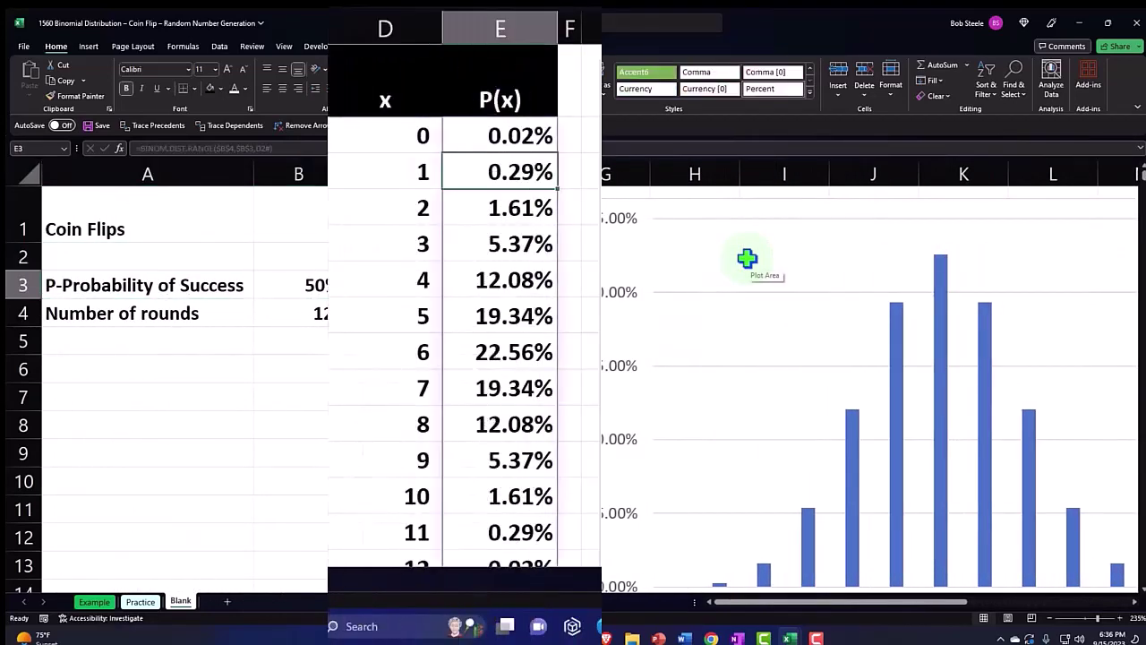
key("Left")
key("Left")
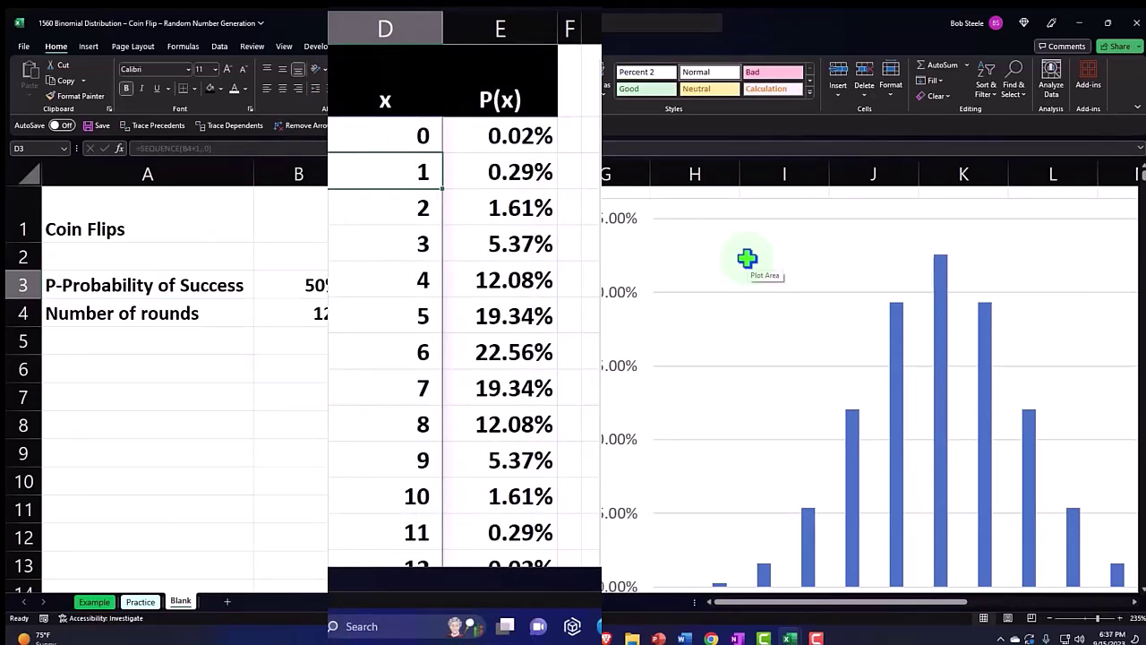
key("Right")
key("Right")
key("Right")
key("Right")
key("Right")
key("Right")
key("Right")
key("Right")
key("Right")
key("Right")
key("Right")
key("Right")
key("Right")
key("Right")
key("Right")
key("Right")
key("Right")
key("Right")
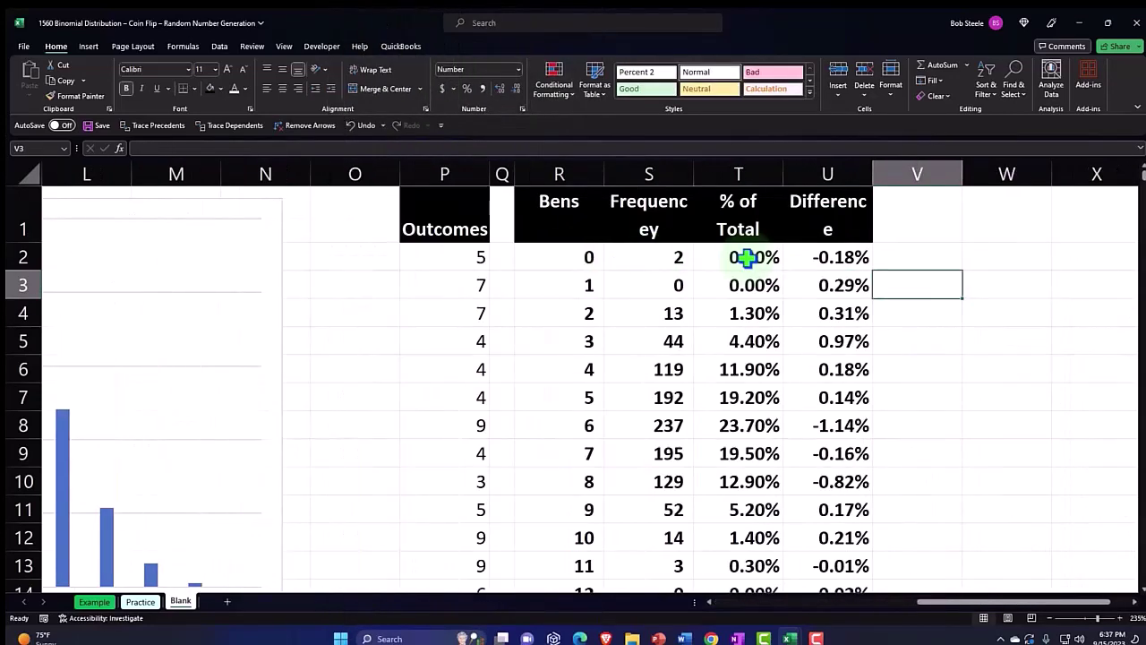
key("Left")
key("Left")
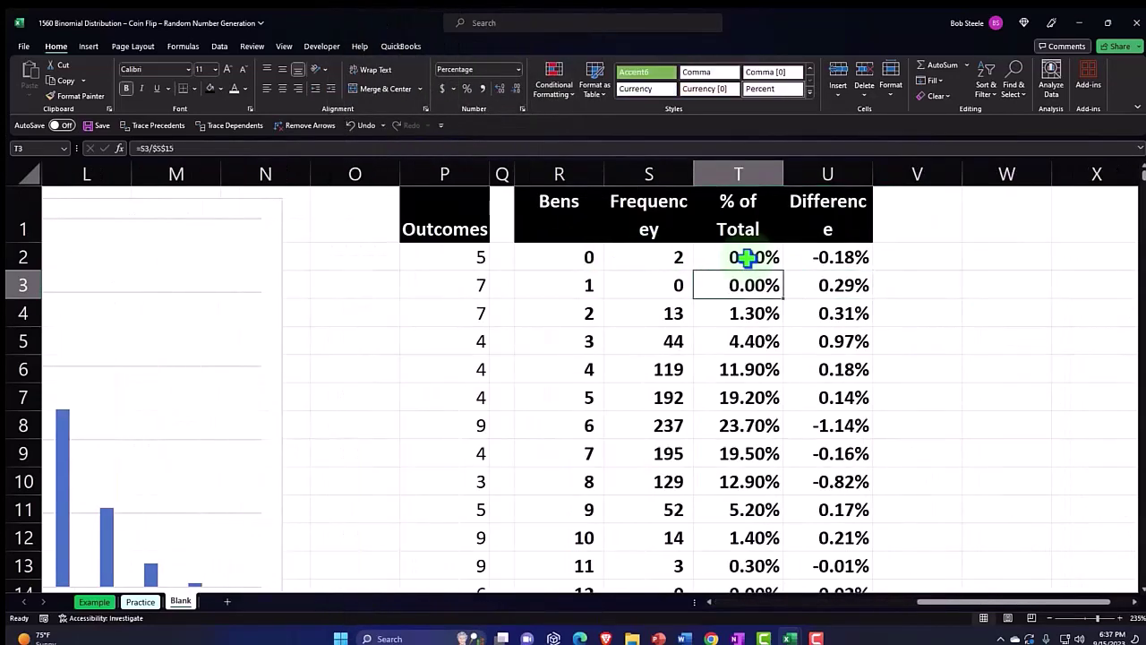
- Check the 12 rounds in B4 and the BINOM.DIST.RANGE P(x) formula for x = 2
key("Down")
key("Left")
key("Left")
key("Left")
key("Left")
key("Left")
key("Left")
key("Left")
key("Left")
key("Left")
key("Left")
key("Left")
key("Left")
key("Left")
key("Left")
key("Left")
key("Left")
key("Left")
key("Left")
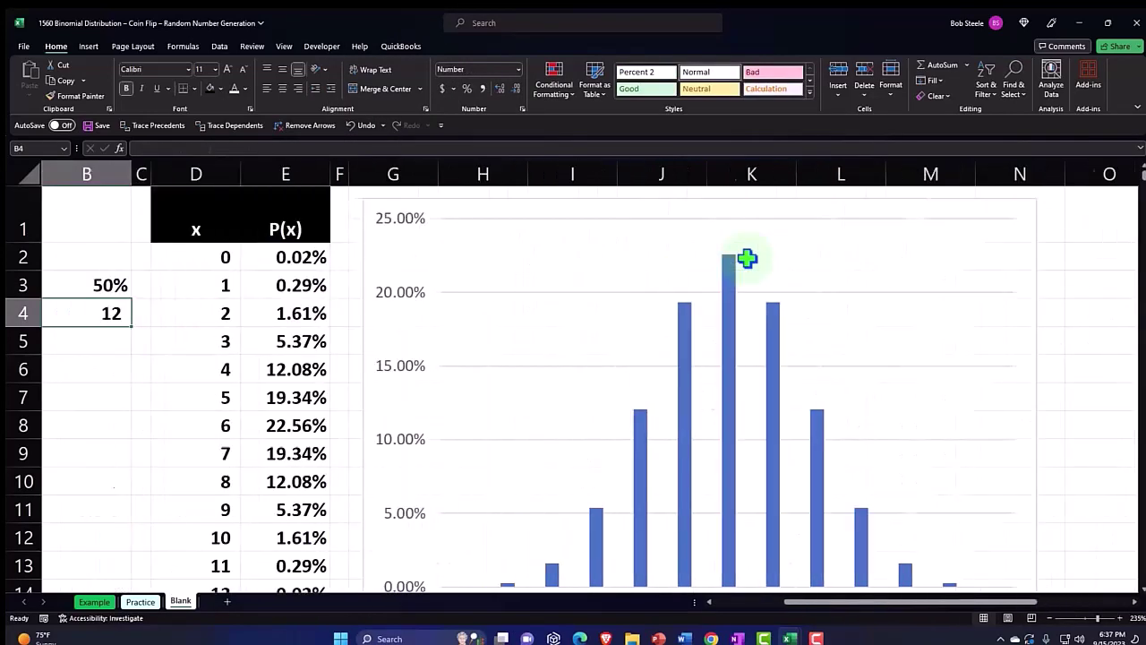
key("Right")
key("Right")
key("Right")
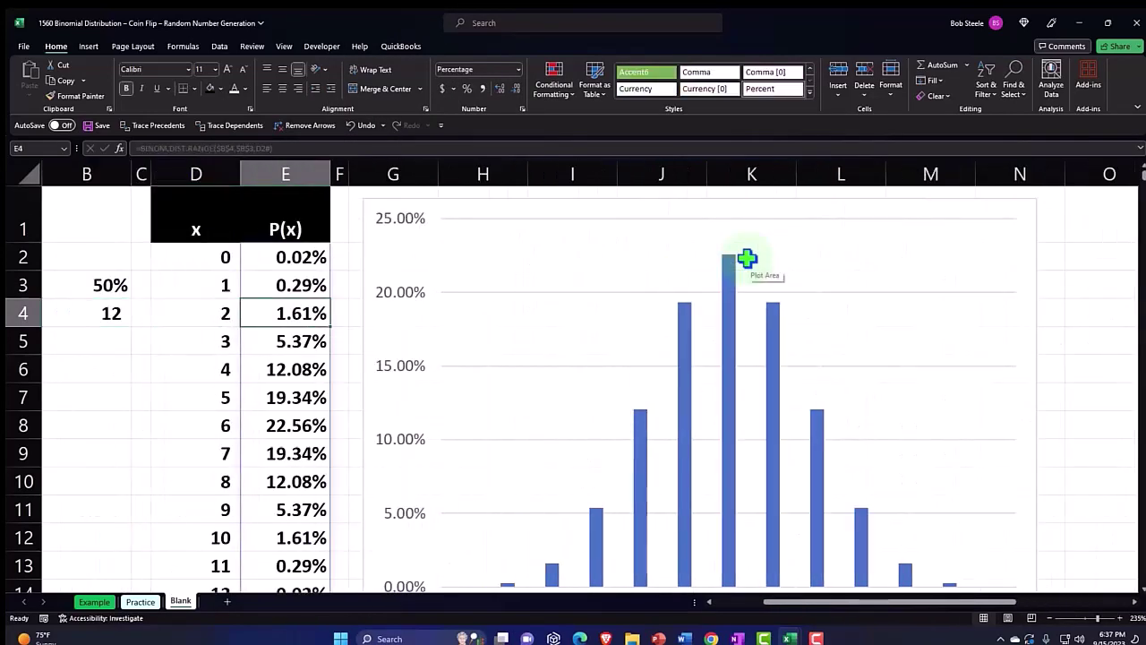
key("Right")
key("Right")
key("Right")
key("Right")
key("Right")
key("Right")
key("Right")
key("Right")
key("Right")
key("Right")
key("Right")
key("Right")
key("Right")
key("Right")
key("Right")
key("Right")
key("Right")
key("Right")
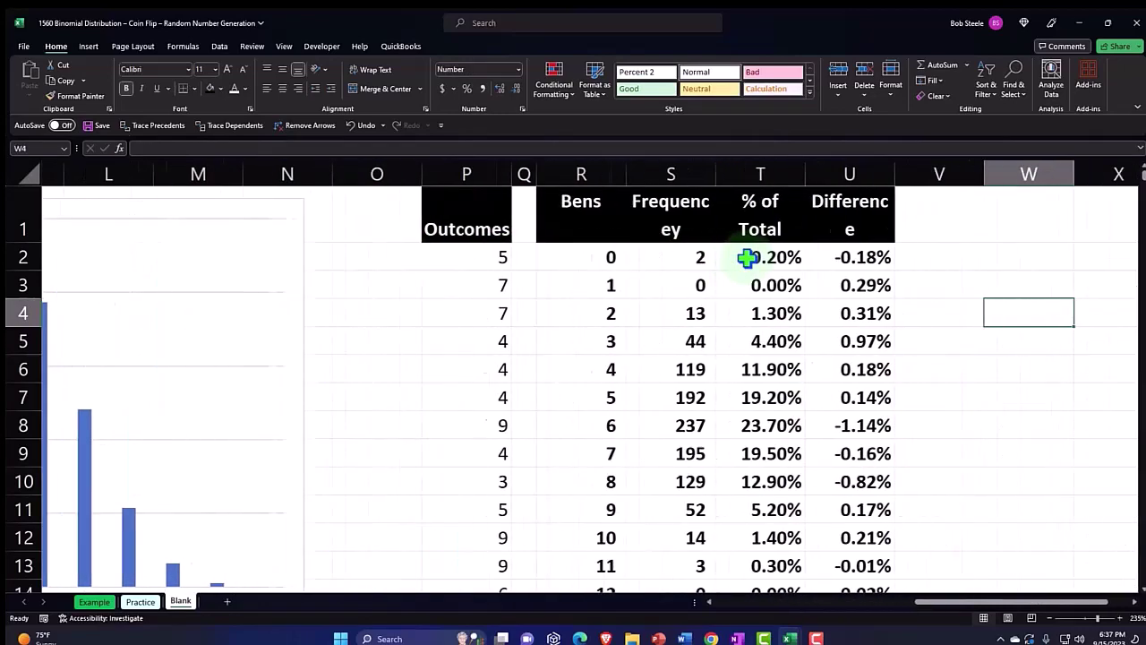
key("Left")
key("Left")
key("Left")
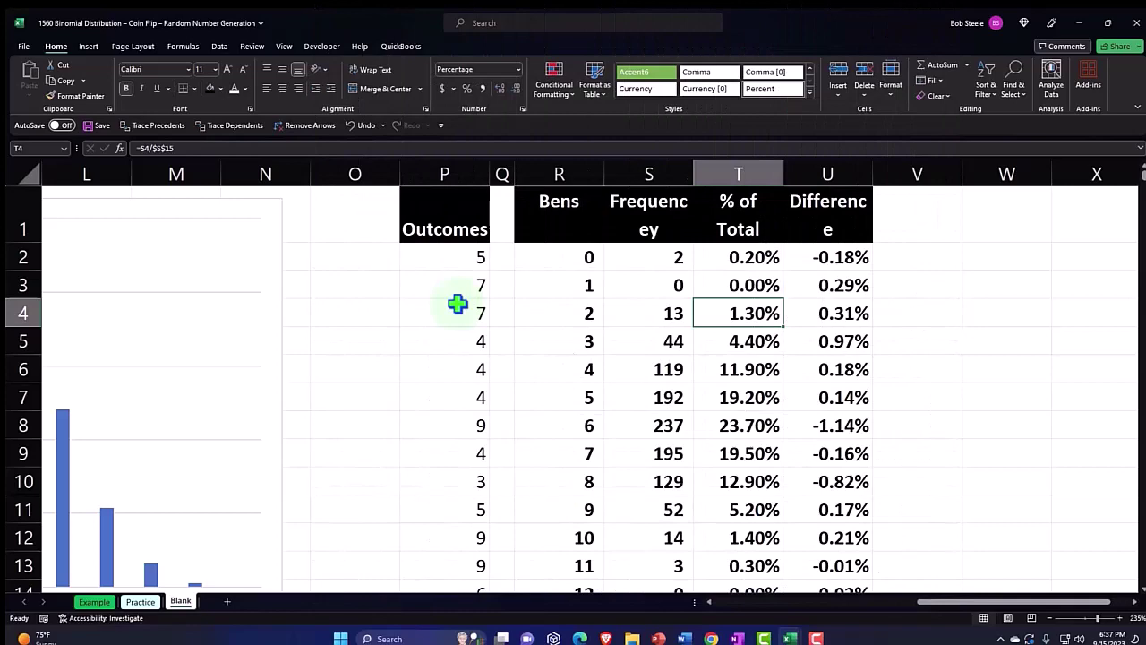
key("Left")
key("Left")
key("Left")
key("Left")
key("Left")
key("Left")
key("Left")
key("Left")
key("Left")
key("Left")
key("Left")
key("Left")
key("Left")
key("Left")
key("Left")
key("Left")
key("Left")
key("Left")
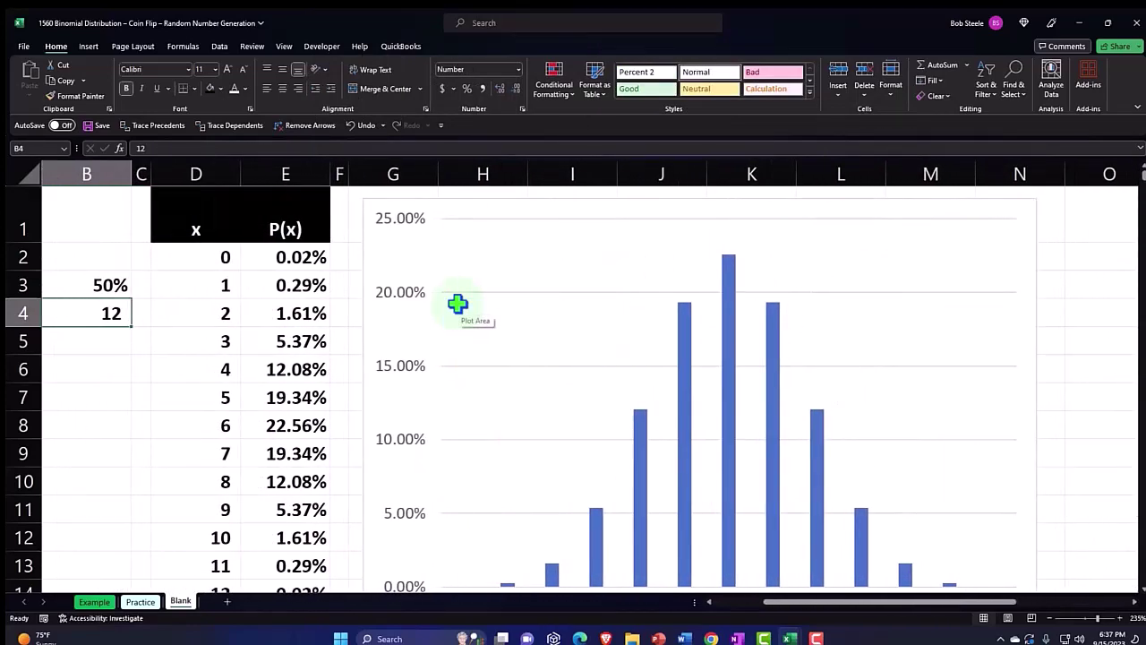
key("Right")
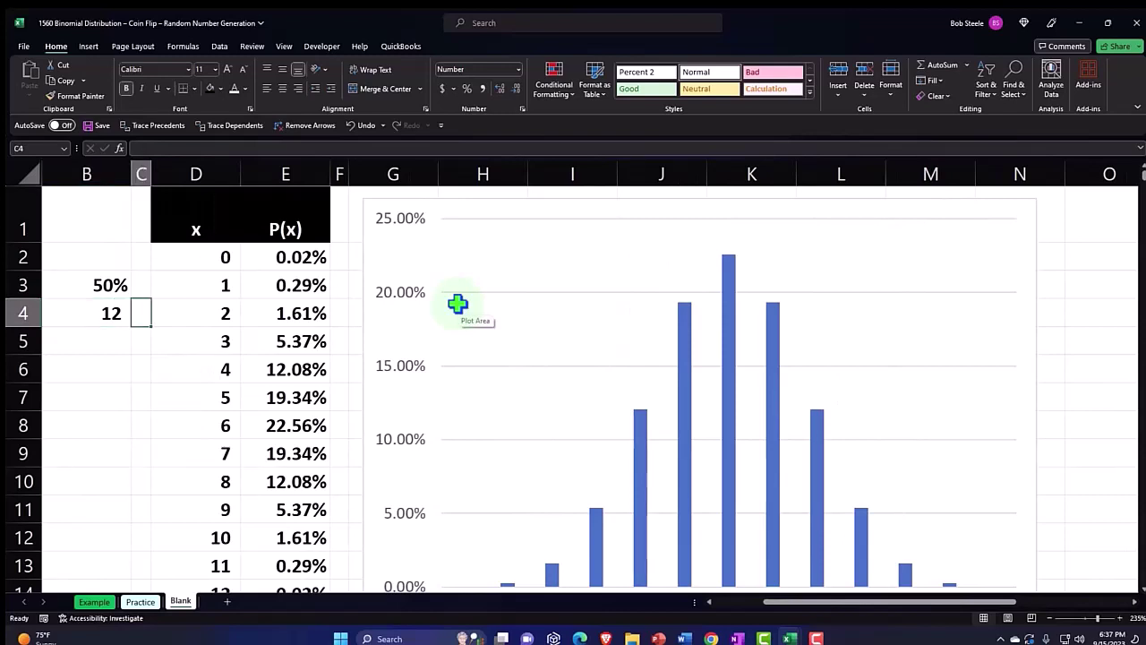
left_click(304, 313)
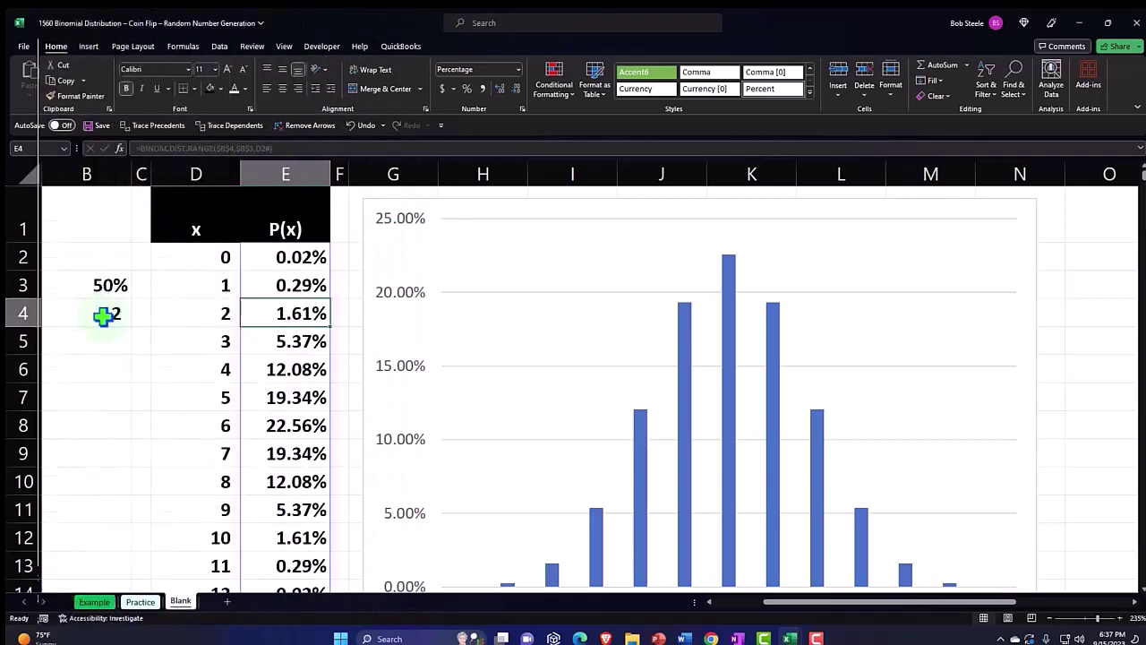
key("Right")
key("Right")
key("Right")
key("Right")
key("Right")
key("Right")
key("Right")
key("Right")
key("Right")
key("Right")
key("Right")
key("Right")
key("Right")
key("Right")
key("Right")
key("Right")
key("Right")
key("Right")
key("Right")
key("Right")
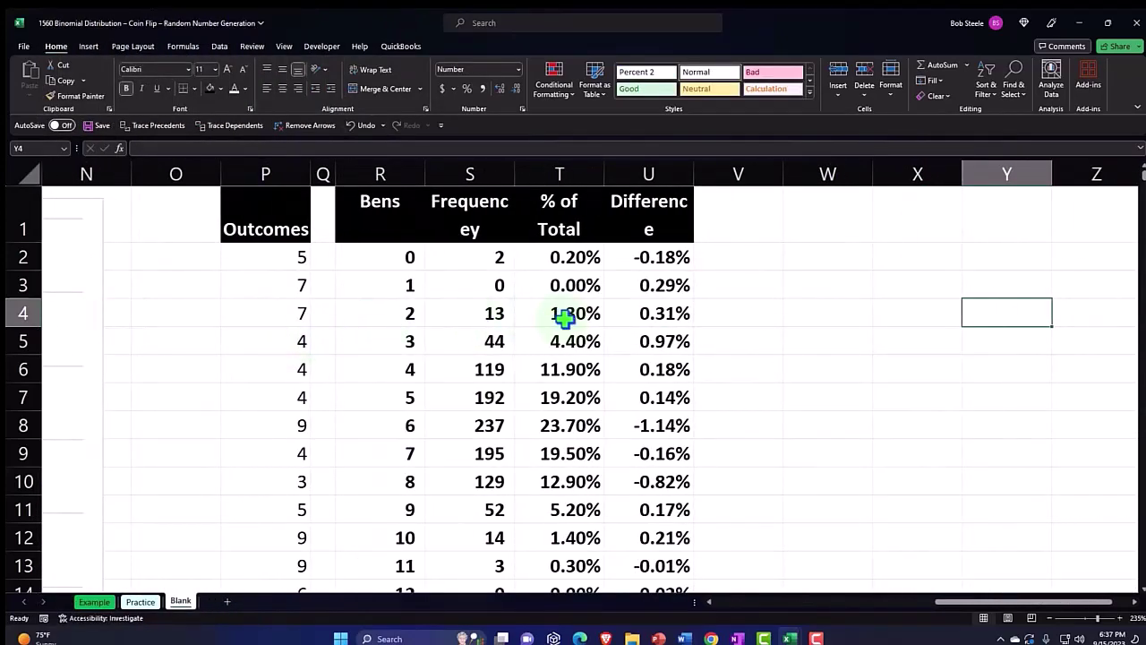
- Chart the % of Total column T1:T14 as a Line with Markers chart placed beside the table
left_click_drag(558, 219, 551, 509)
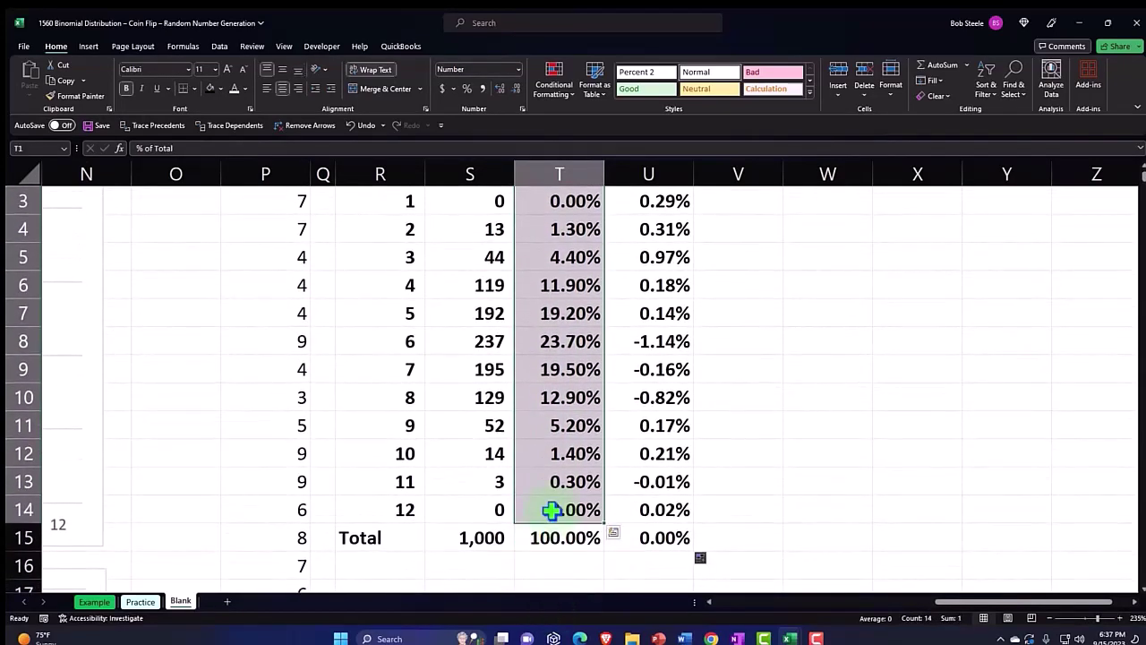
left_click(88, 49)
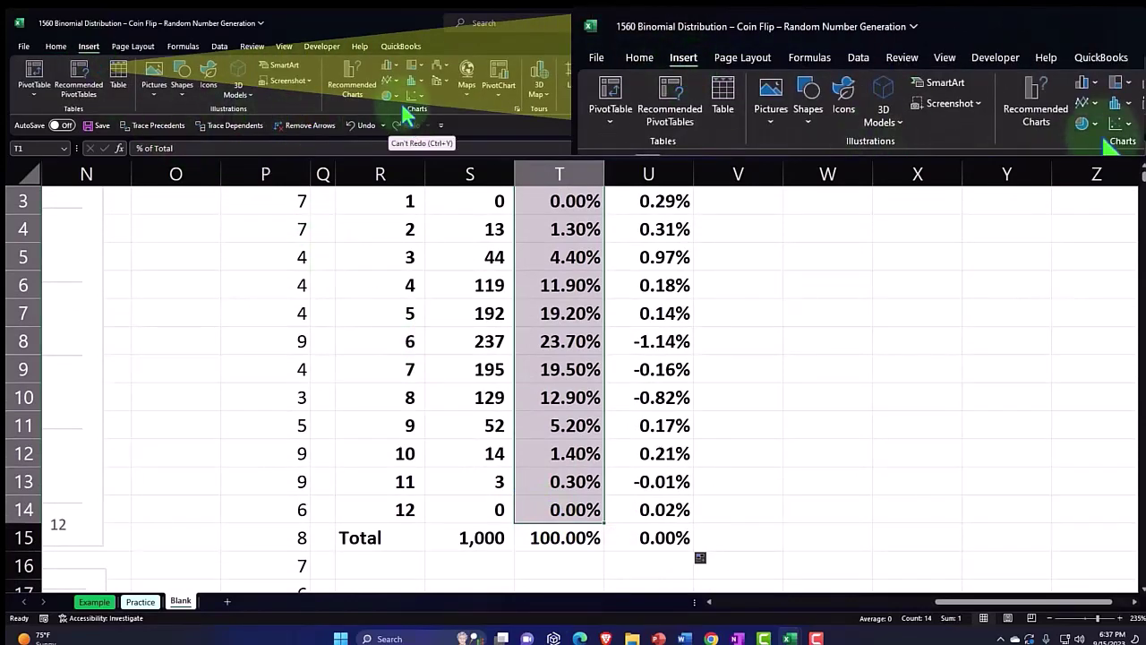
left_click(390, 81)
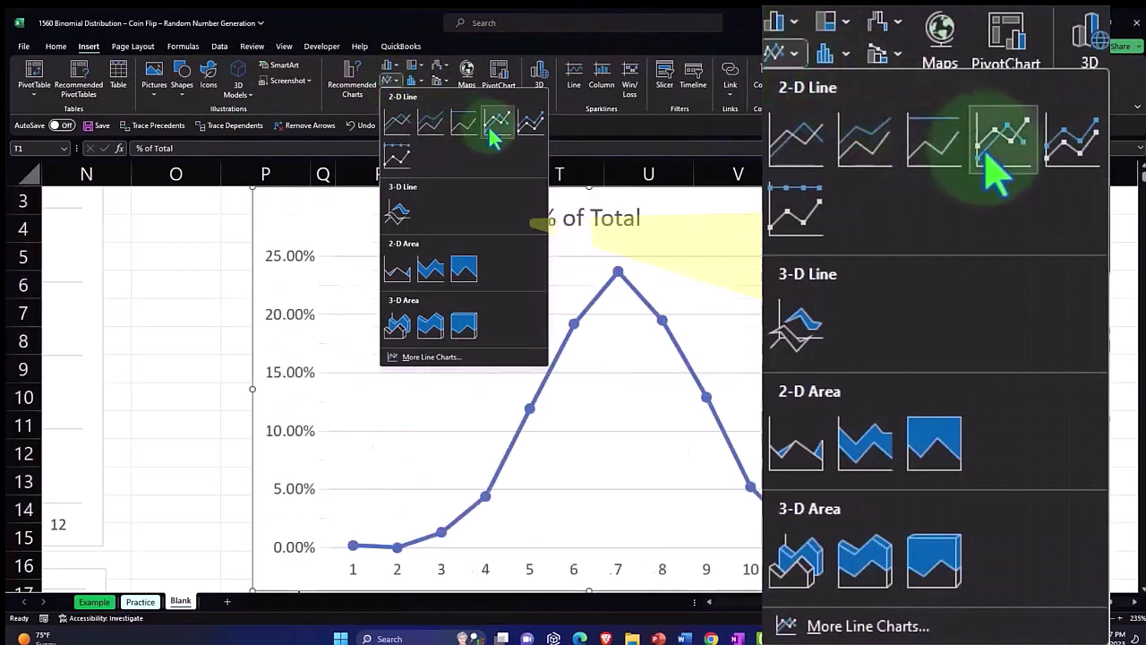
left_click(497, 124)
scroll(401, 327, "up", 1)
left_click_drag(401, 327, 864, 231)
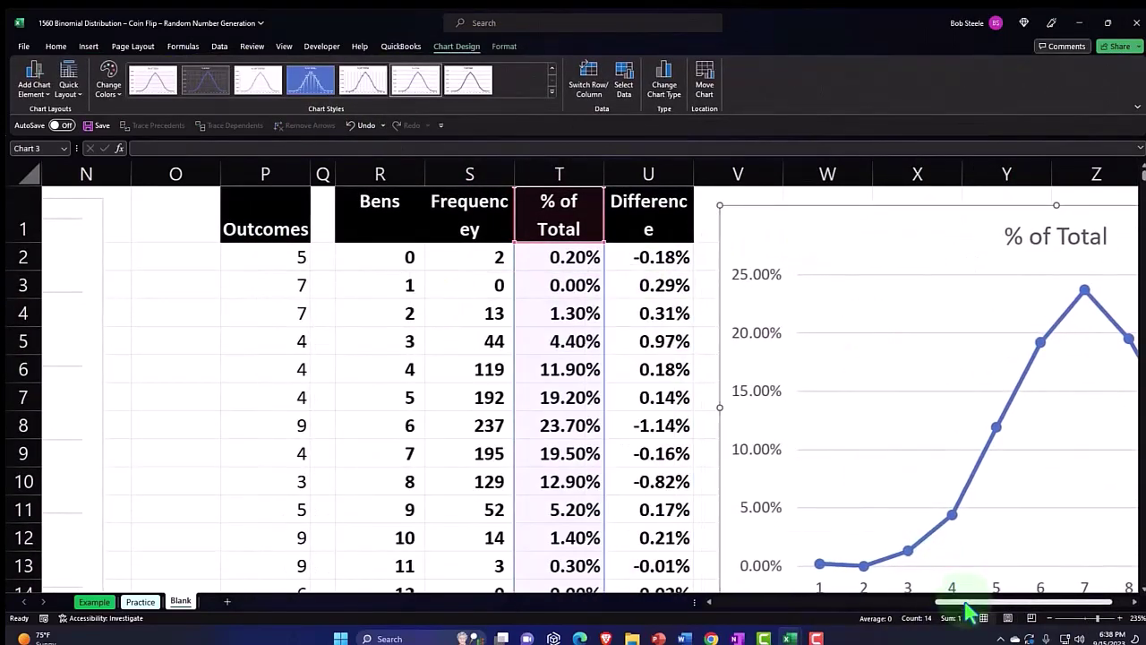
scroll(967, 605, "right", 1)
scroll(959, 529, "down", 2)
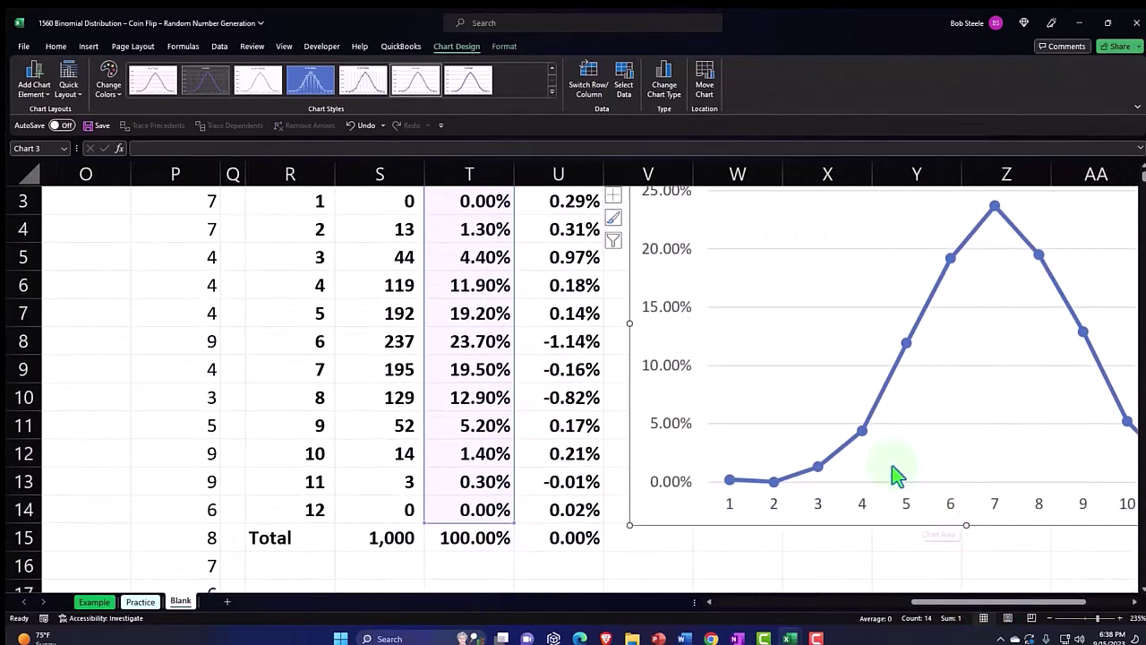
- Set the chart's horizontal axis labels to the Bens values R2:R14
left_click(626, 88)
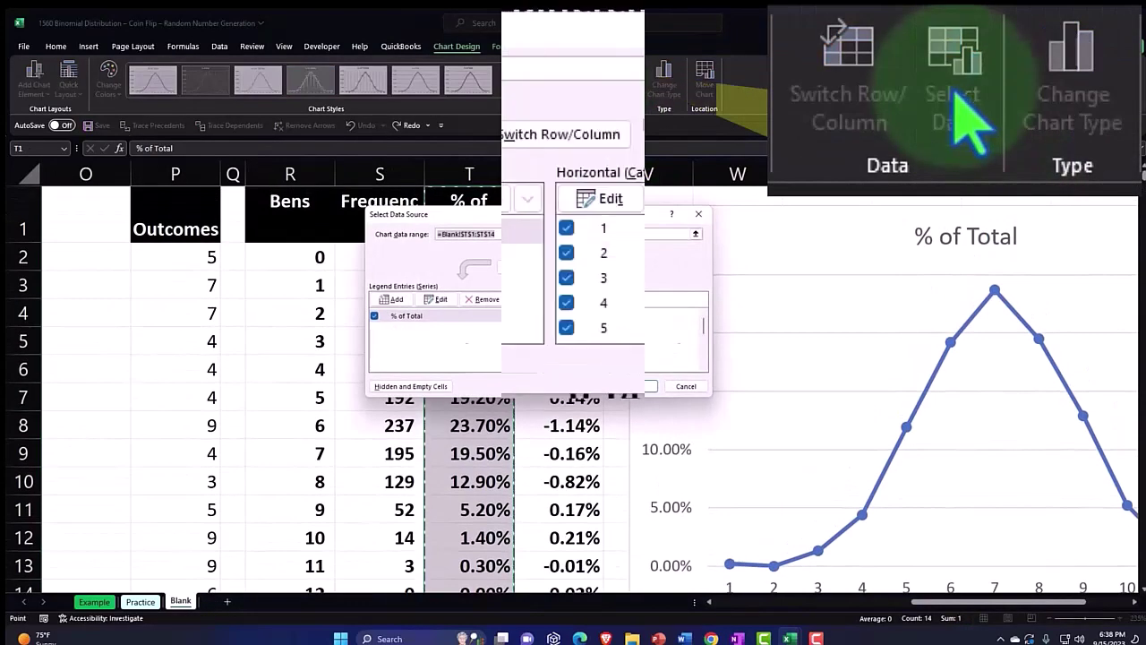
left_click(565, 299)
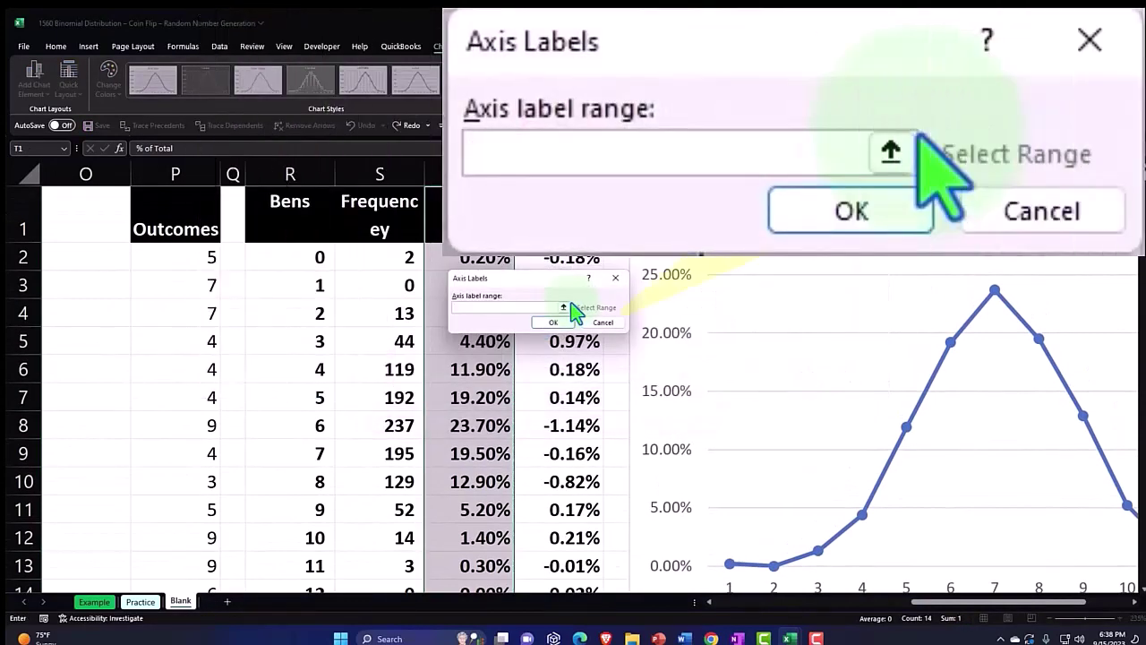
left_click_drag(307, 257, 304, 507)
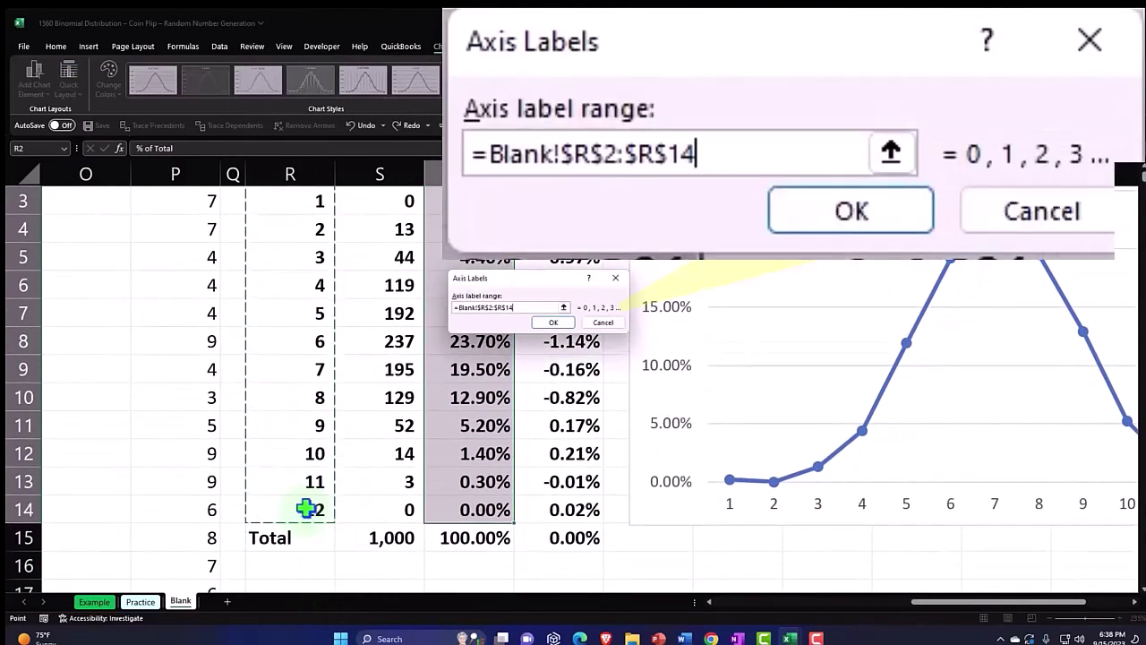
left_click(548, 323)
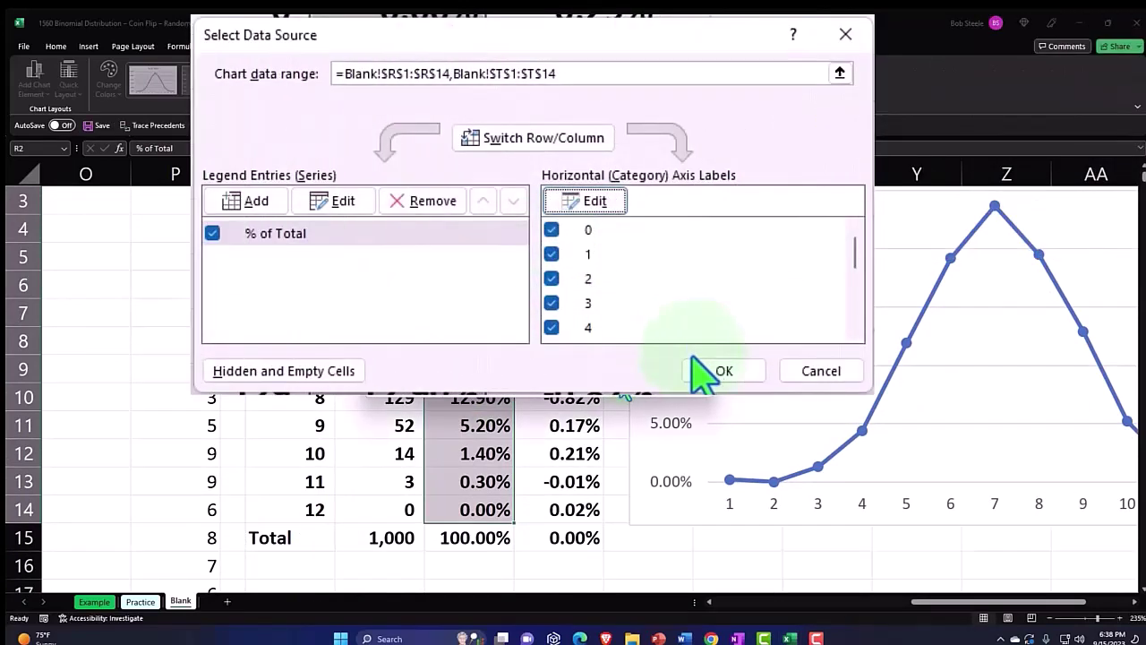
- Add a P(x) series named from E1 with values E2:E14 and apply the data changes
left_click(253, 211)
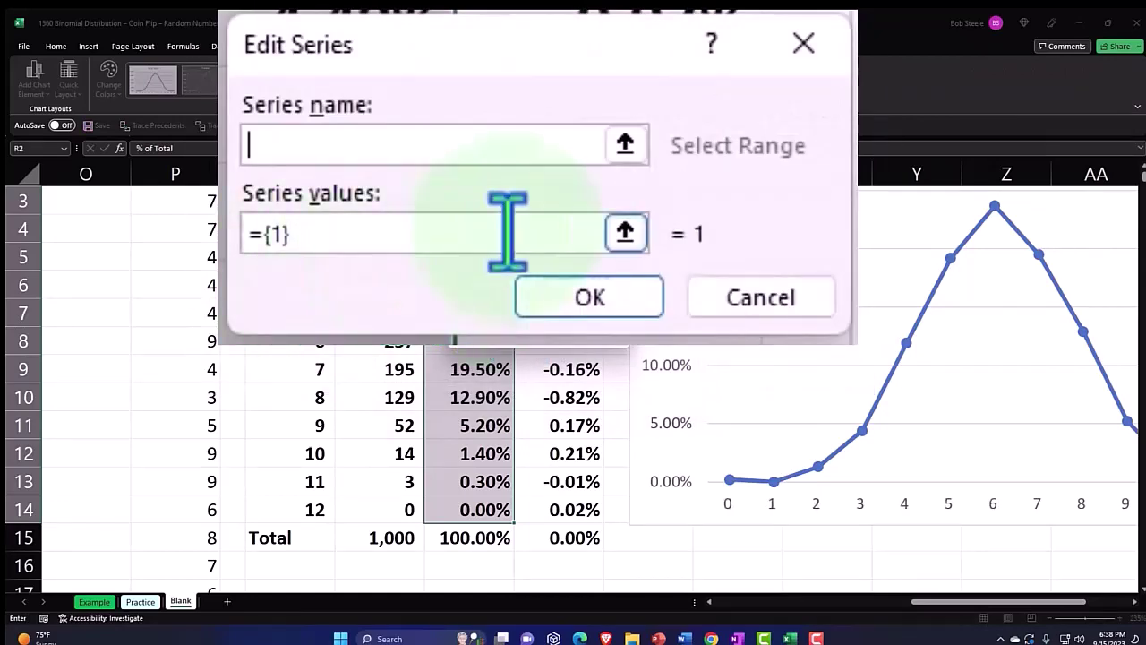
left_click_drag(982, 593, 723, 606)
scroll(442, 455, "up", 1)
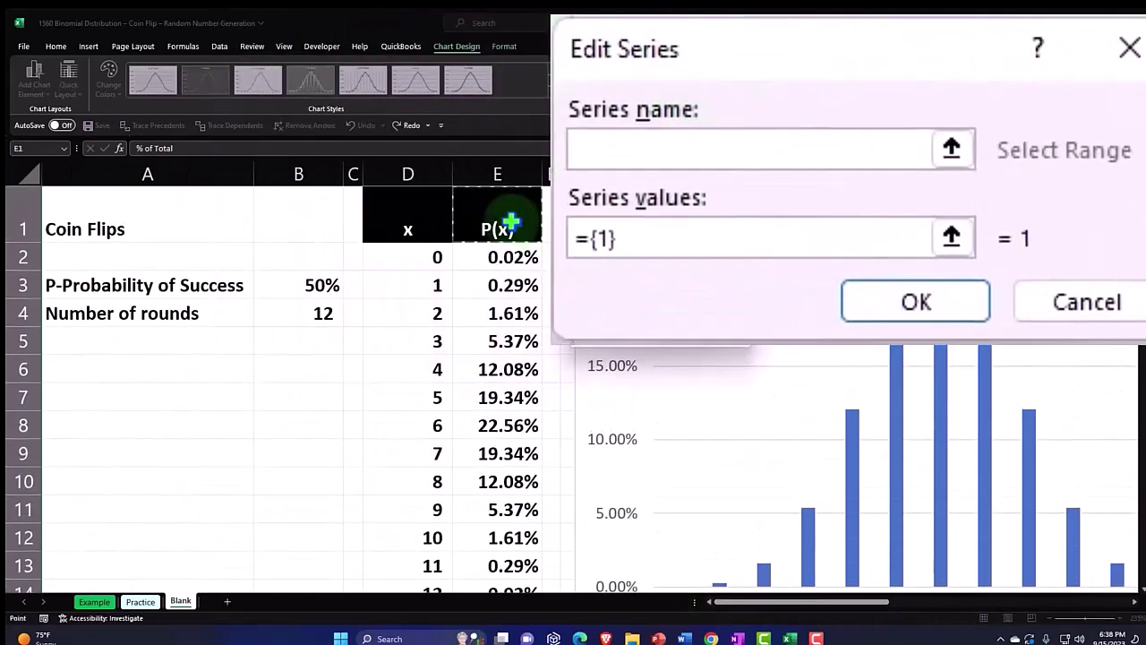
left_click(510, 219)
left_click(670, 257)
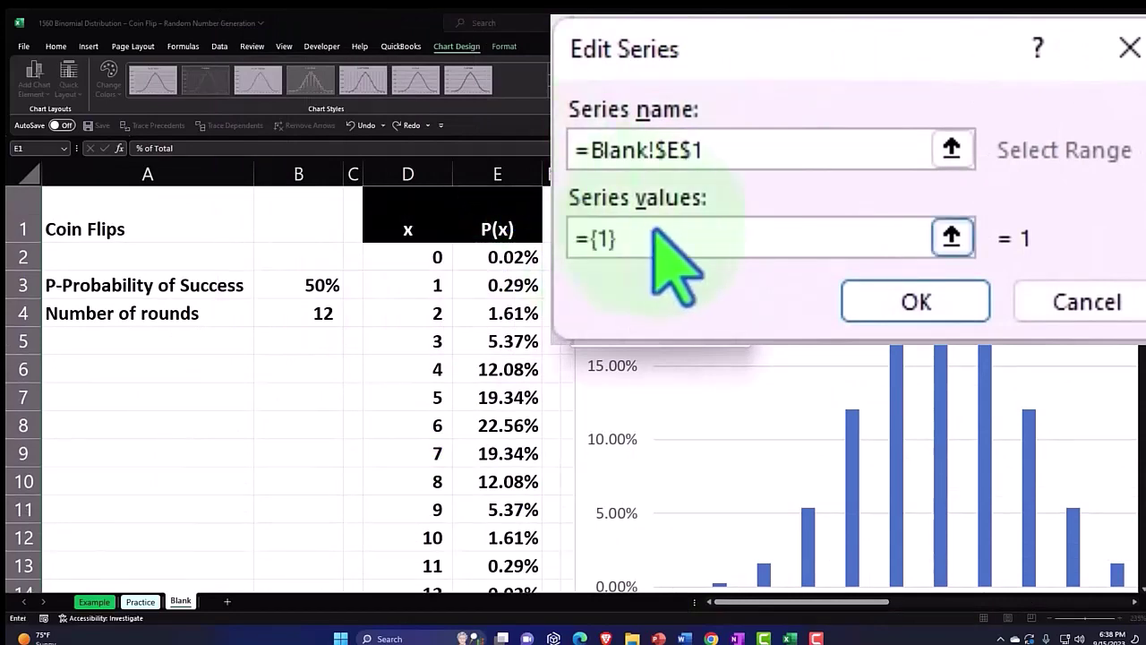
key("BackSpace")
key("BackSpace")
key("BackSpace")
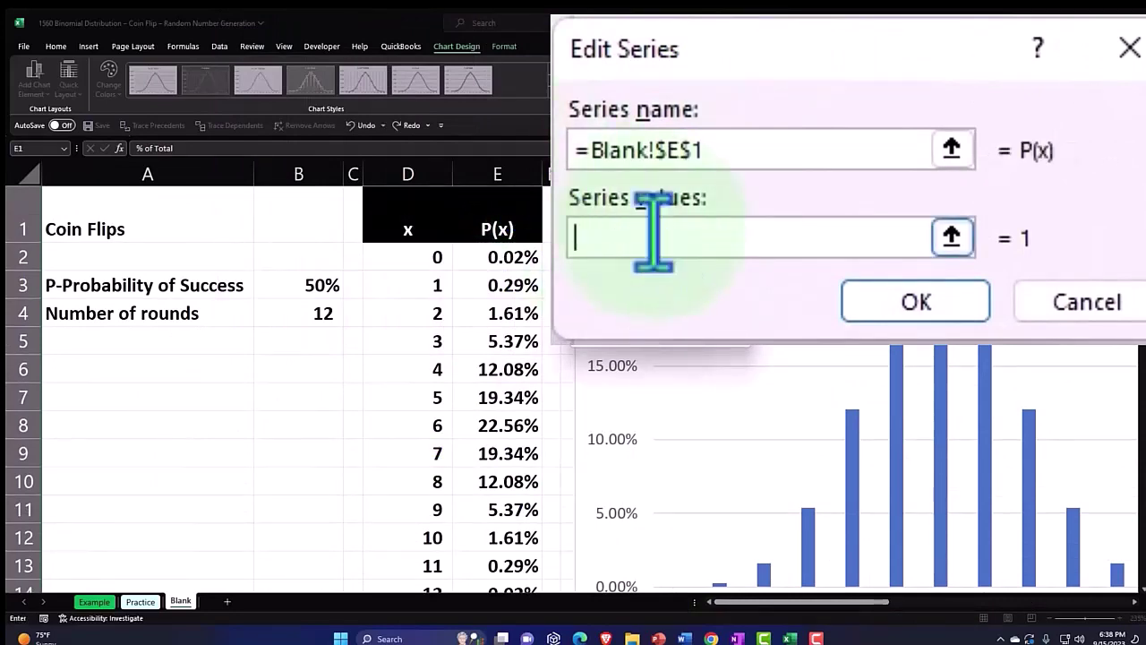
left_click(952, 238)
left_click_drag(497, 257, 506, 338)
mouse_move(513, 555)
left_mouse_down()
mouse_move(512, 596)
mouse_move(512, 543)
left_mouse_up()
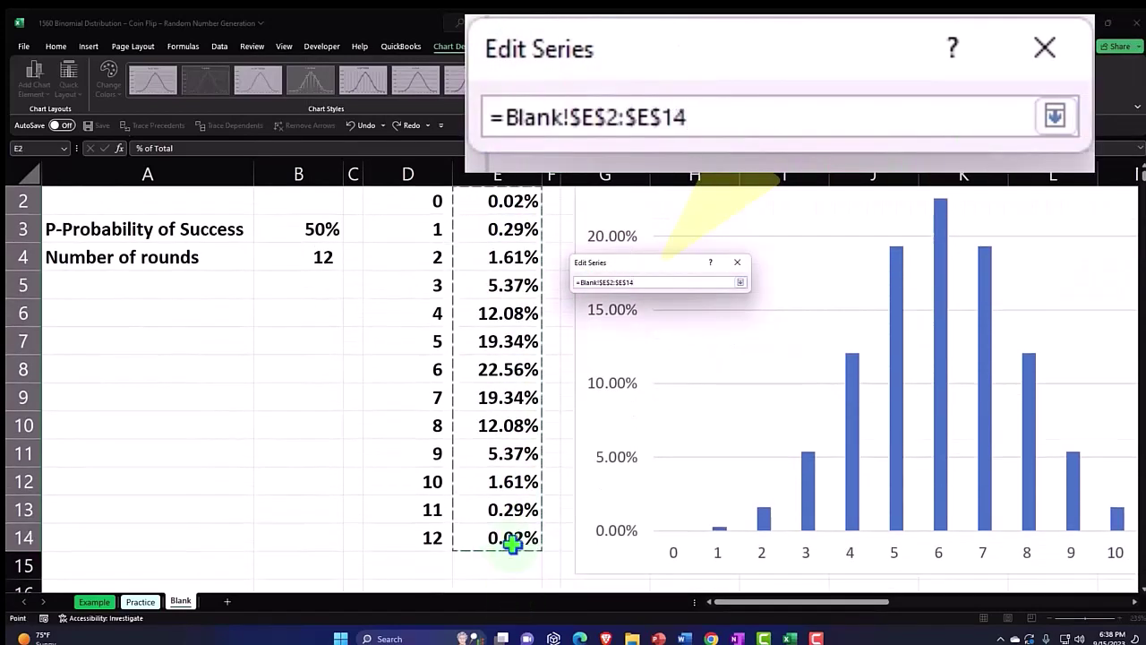
left_click(740, 282)
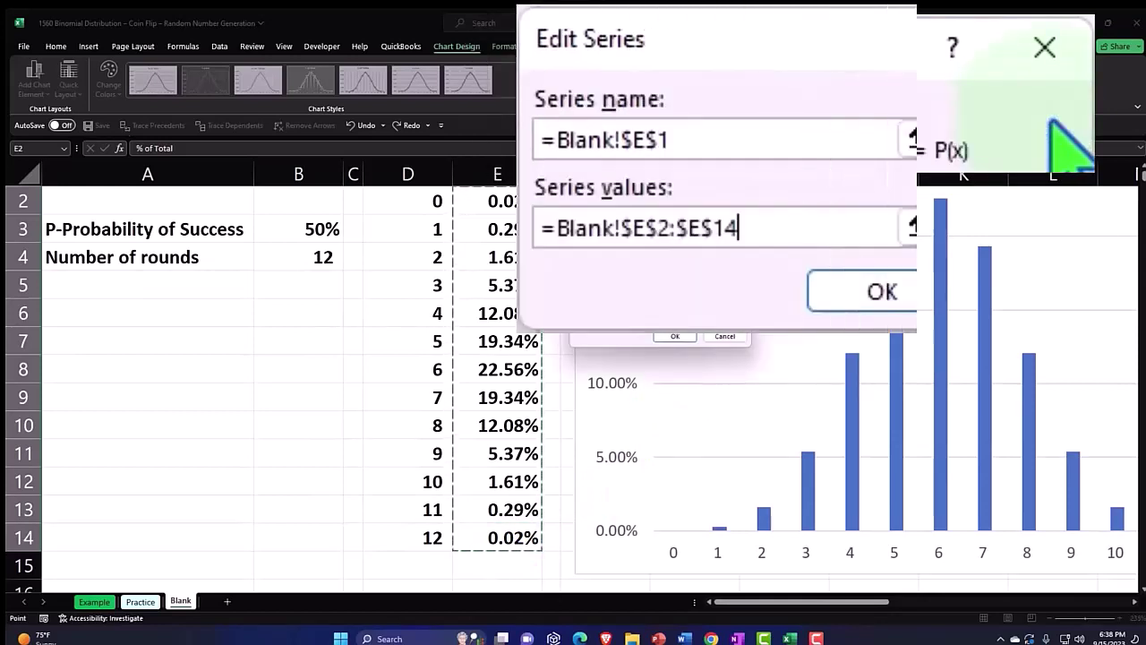
left_click(685, 336)
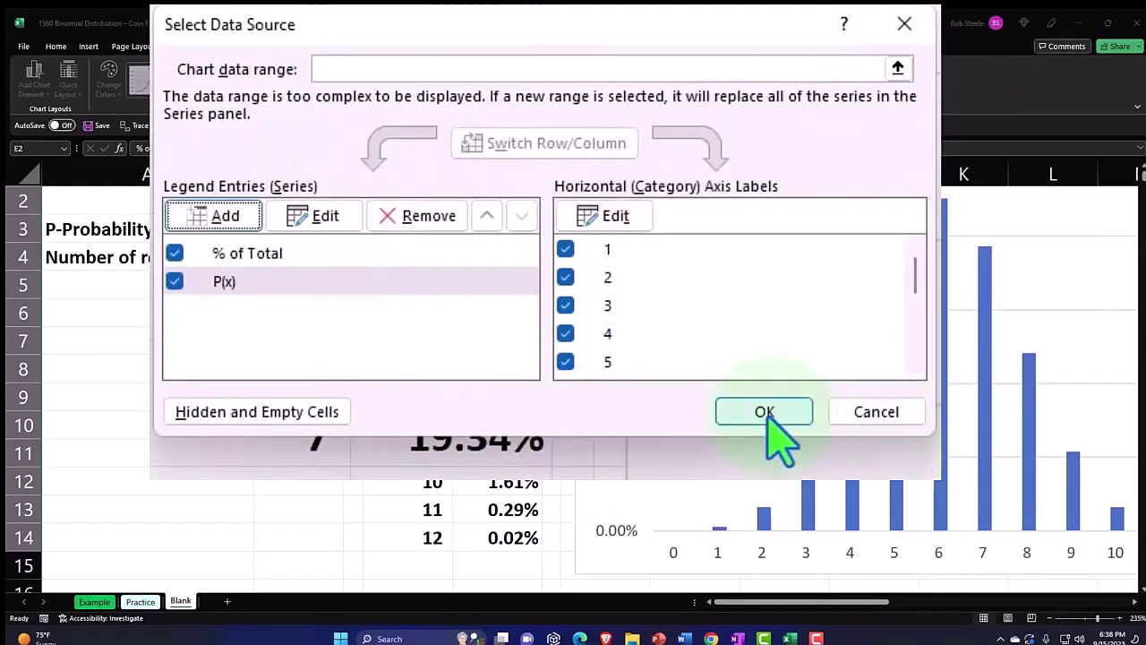
left_click(770, 411)
left_click_drag(767, 604, 971, 609)
scroll(943, 507, "up", 1)
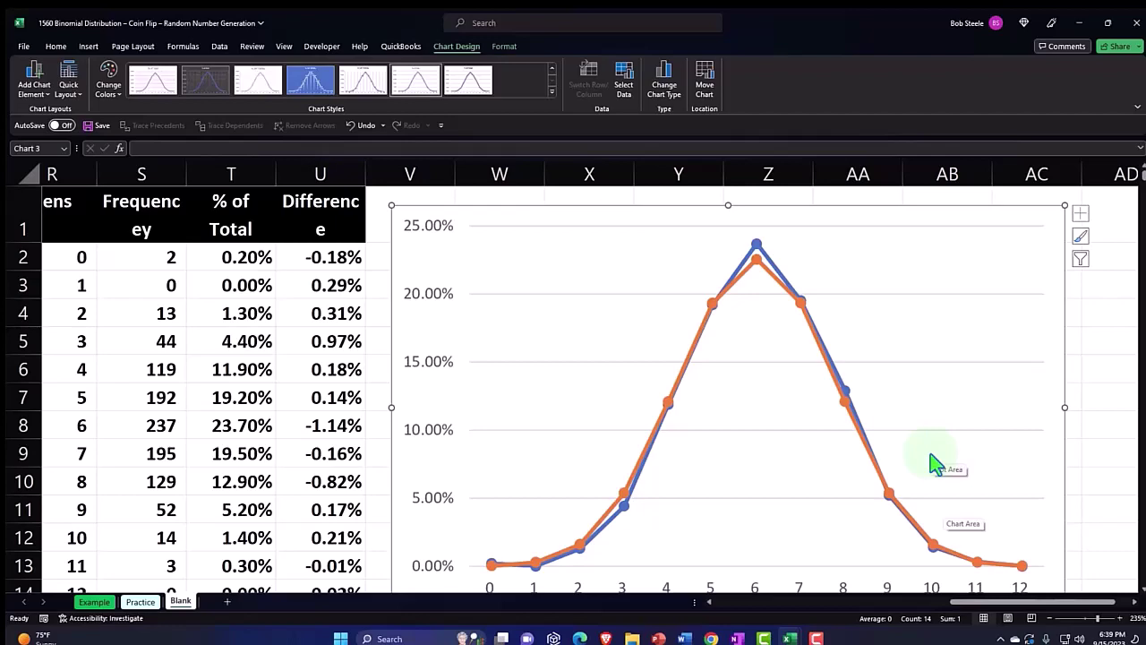
- Scroll back to column A and select the 50% probability cell B3
left_click_drag(962, 607, 636, 616)
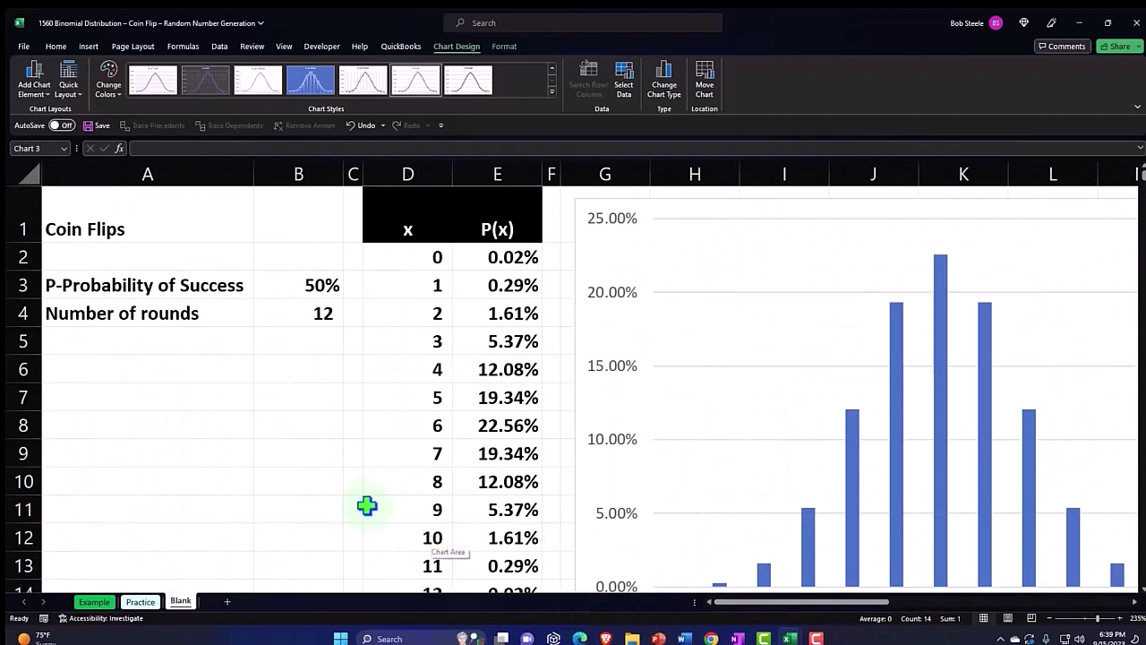
left_click(315, 279)
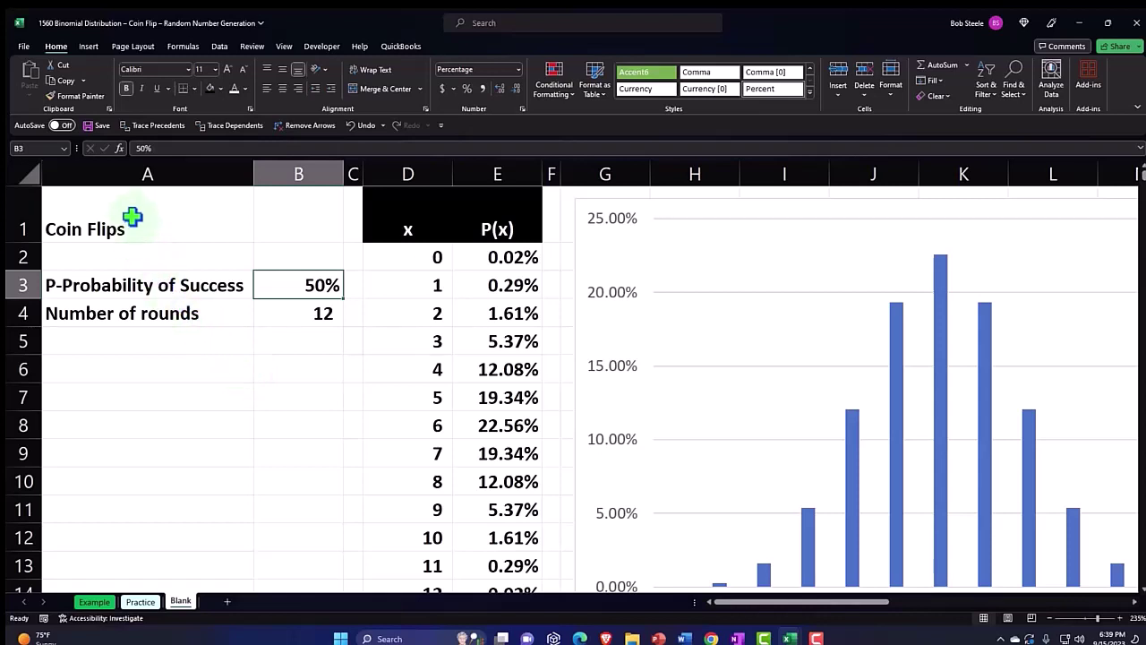
- Give the Coin Flips title cell a black fill with white text
left_click_drag(132, 216, 289, 304)
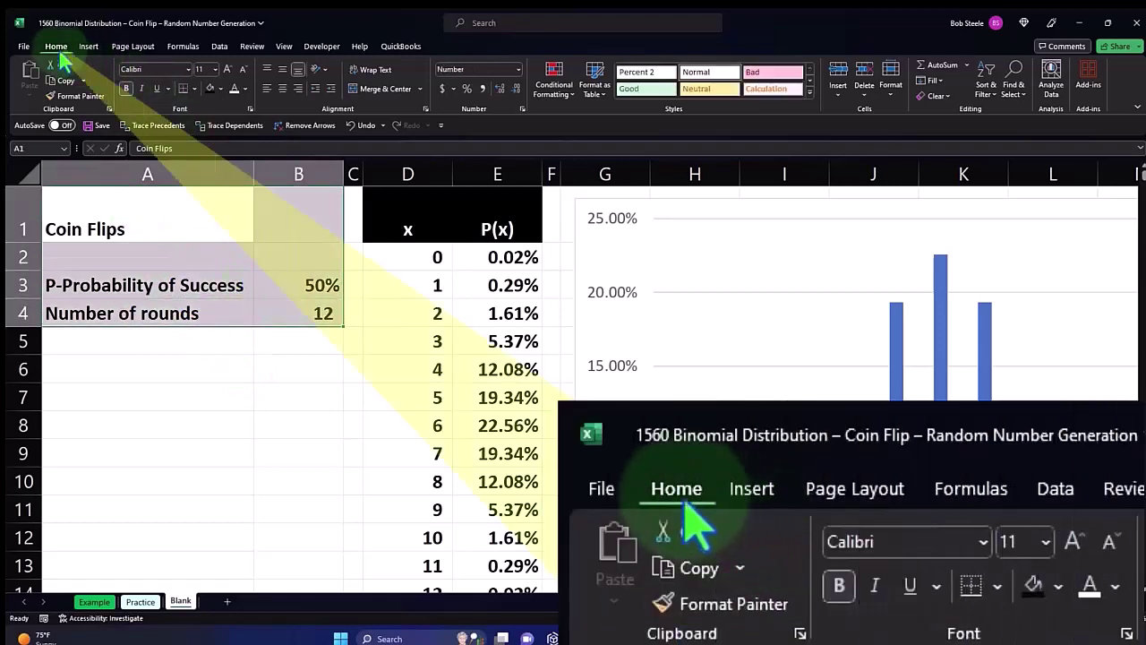
left_click(79, 229)
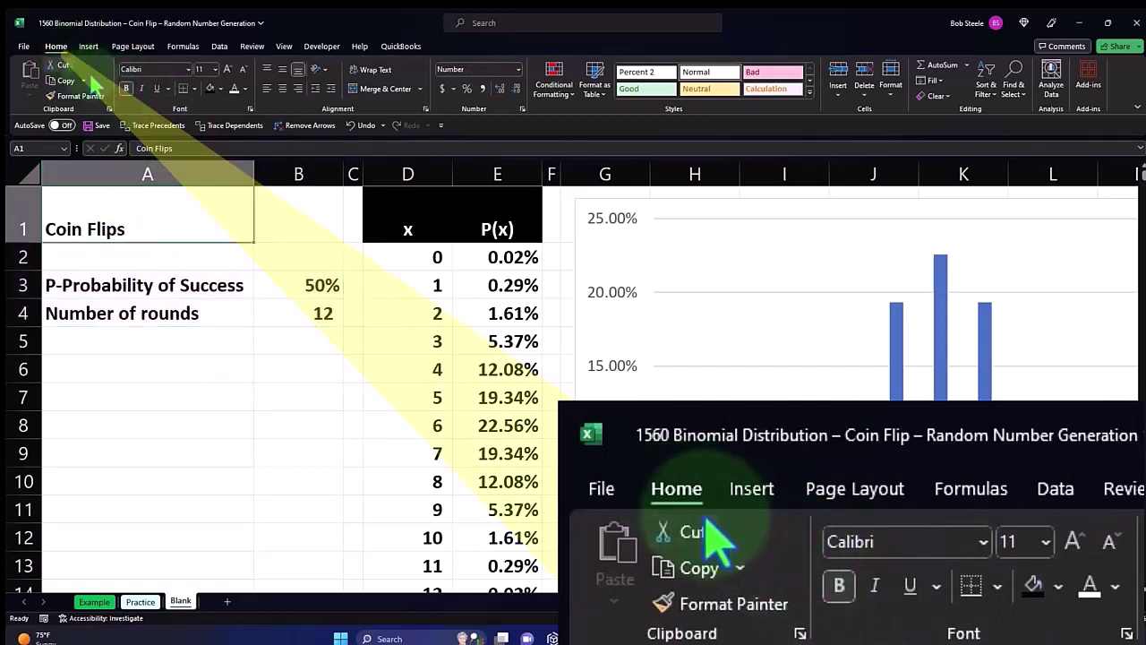
left_click(210, 88)
left_click(234, 88)
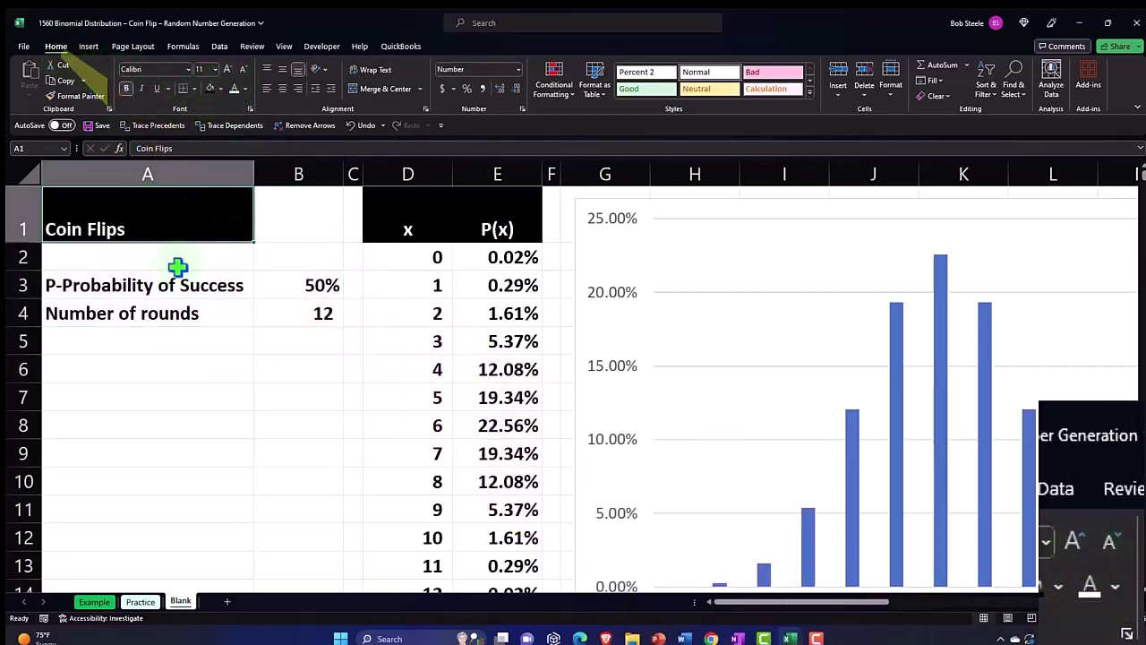
- Give the probability and rounds inputs A3:B4 all borders and a light blue fill
left_click_drag(206, 285, 290, 306)
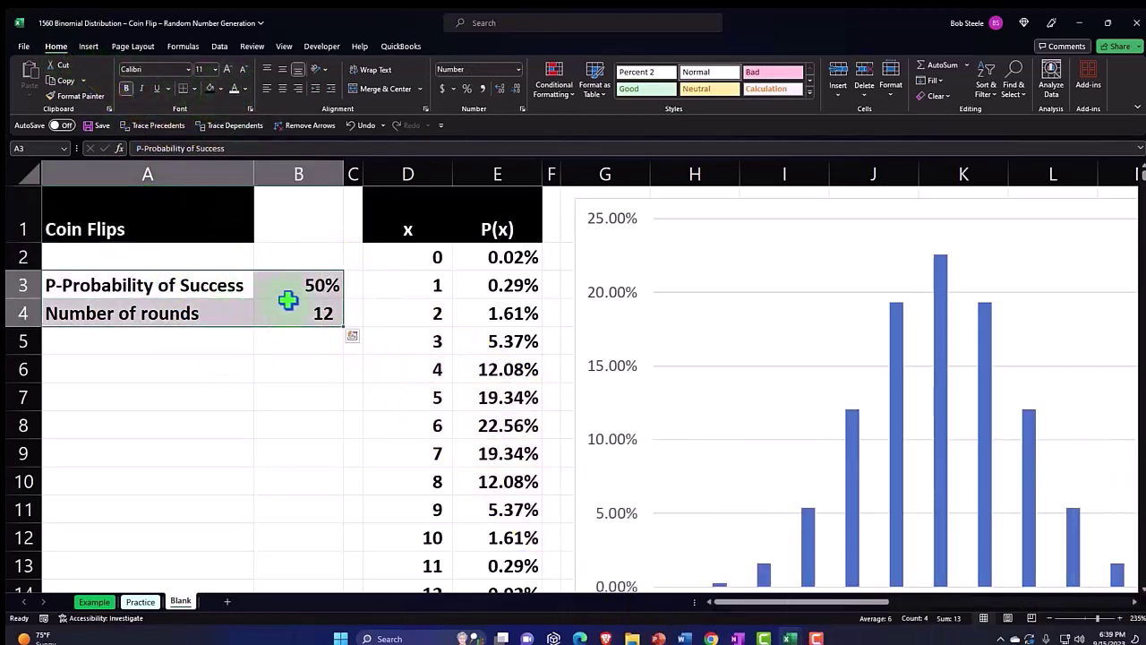
left_click(193, 89)
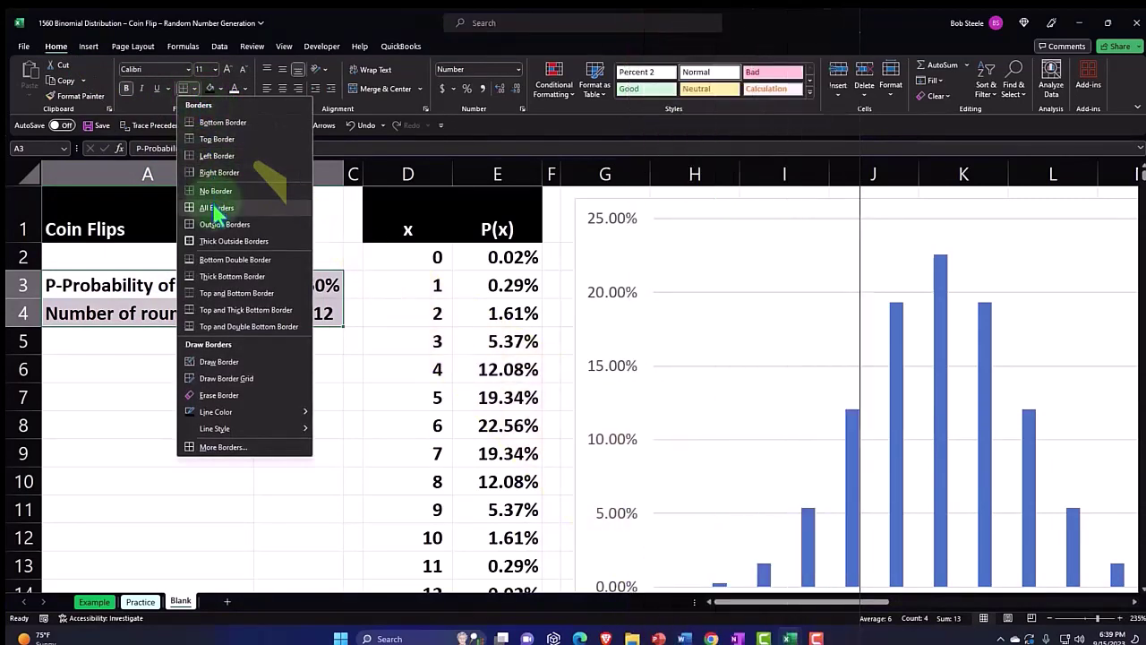
left_click(215, 208)
left_click(221, 89)
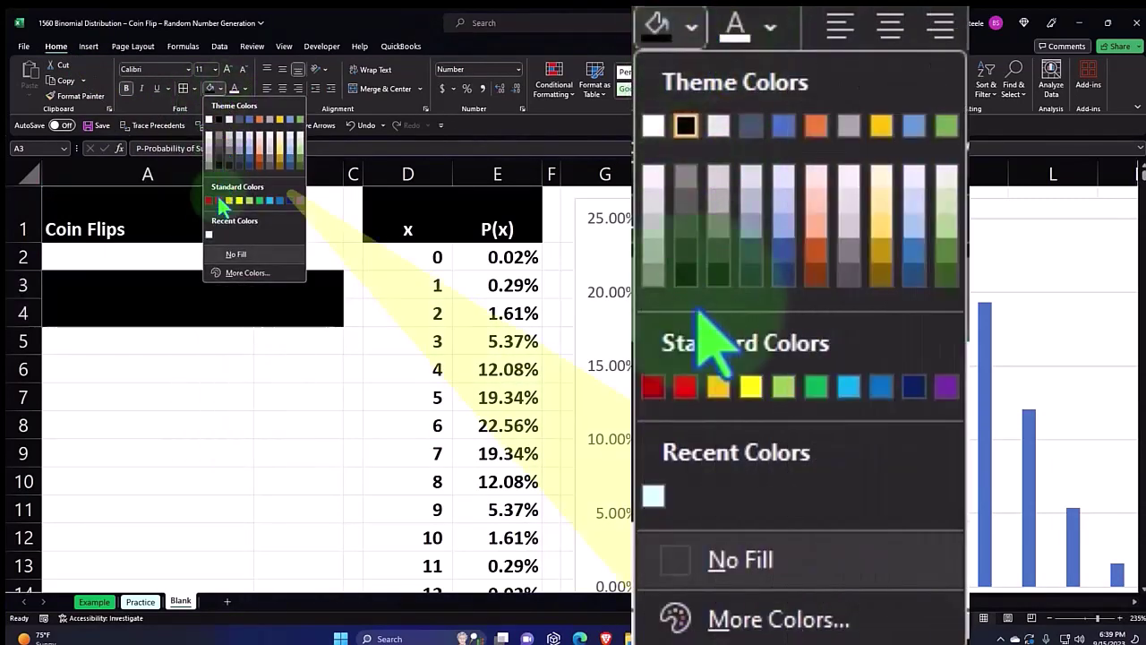
left_click(234, 272)
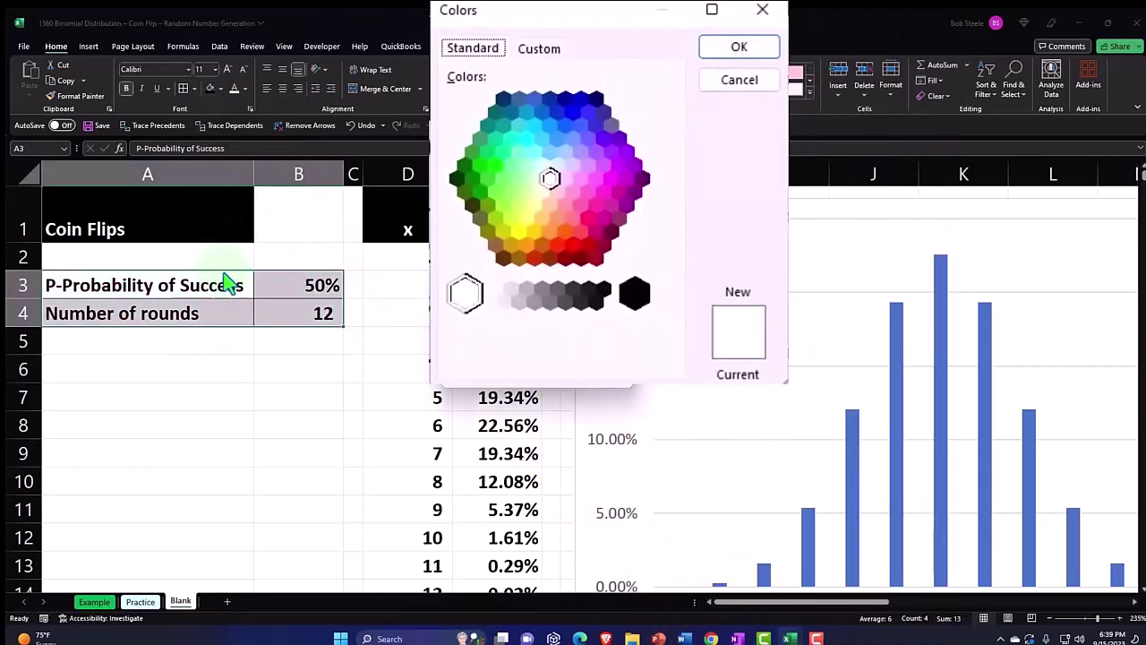
left_click(540, 162)
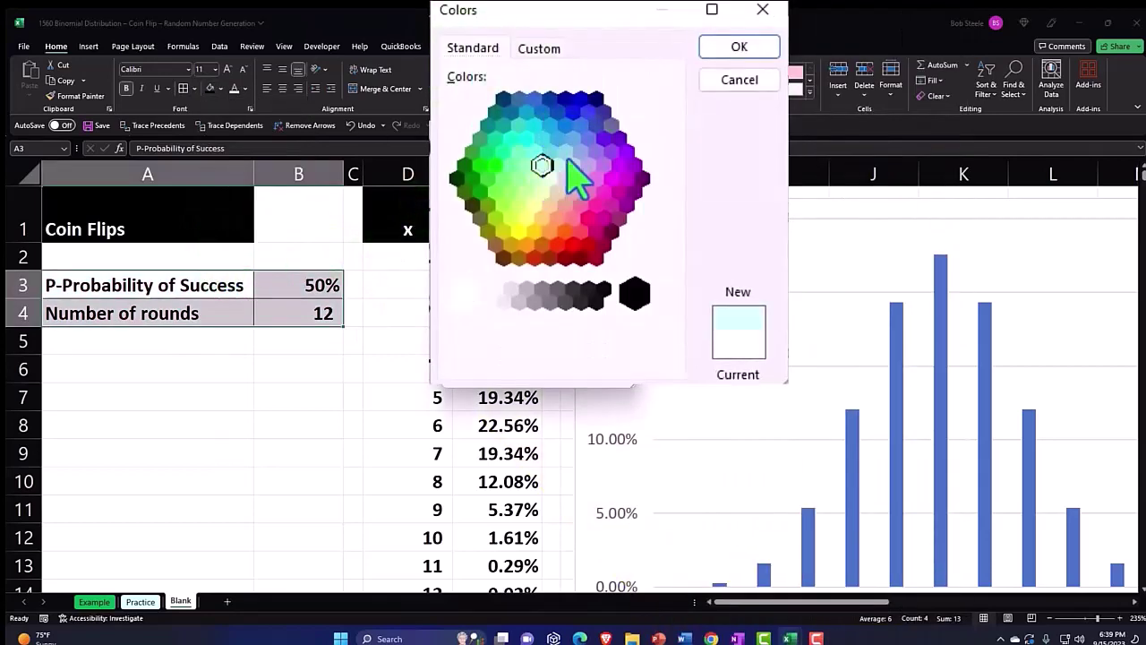
left_click(742, 50)
left_click(275, 362)
left_click_drag(421, 259, 511, 511)
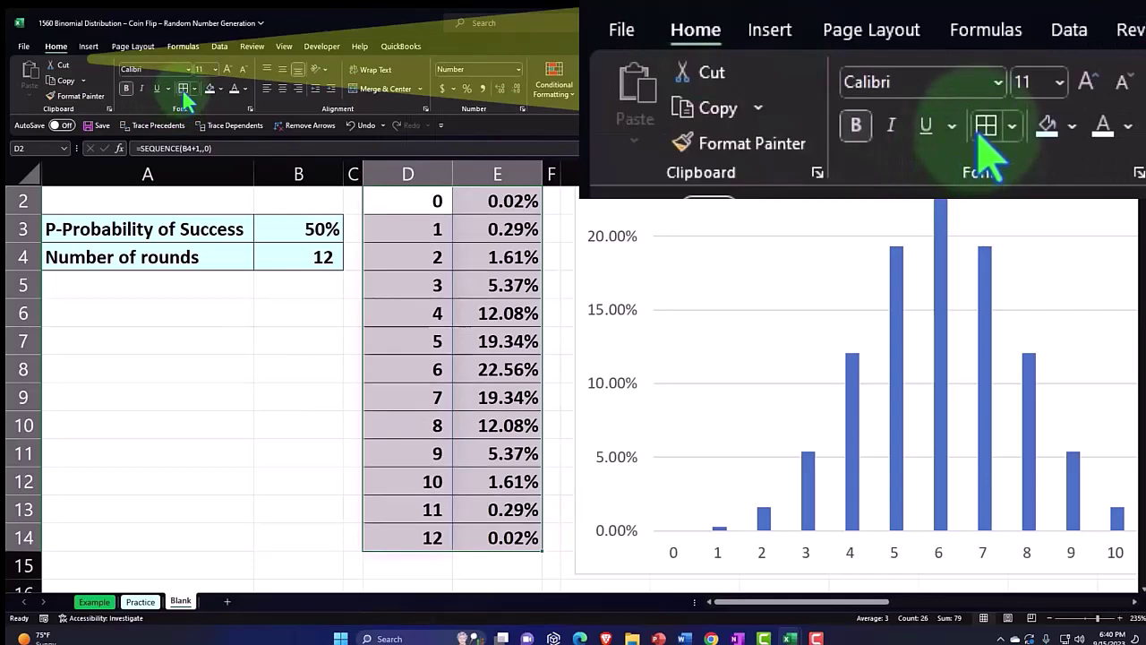
- Fill D2:E14 light blue and give the lower inputs A21:B22 light blue fill and borders
left_click(211, 88)
scroll(251, 281, "down", 6)
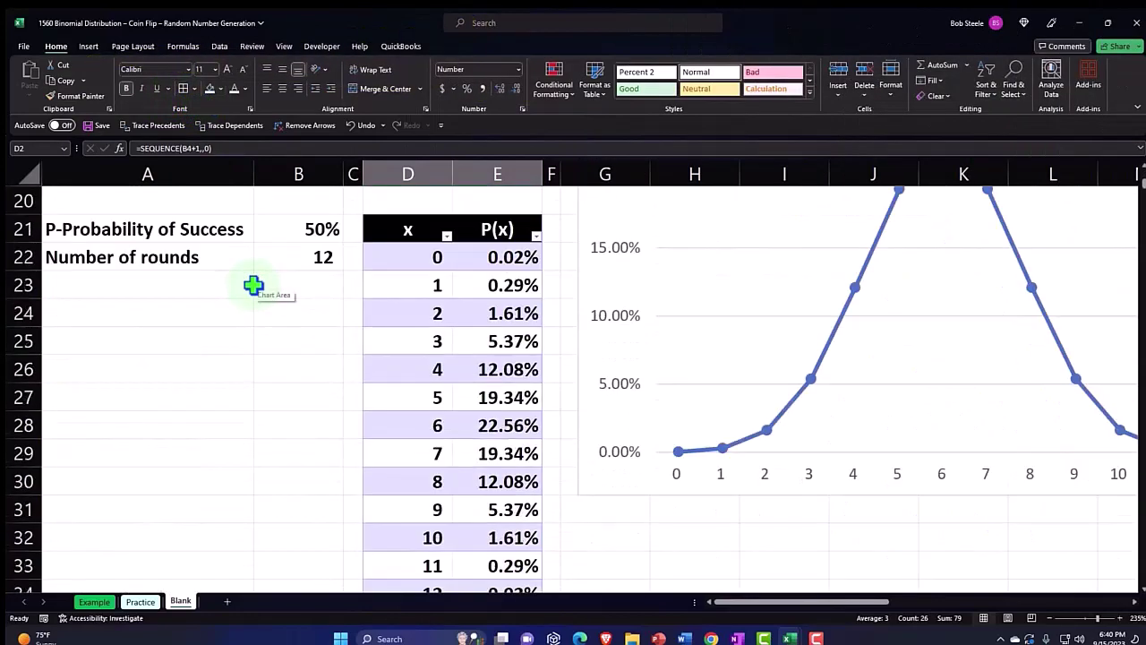
left_click_drag(134, 235, 289, 253)
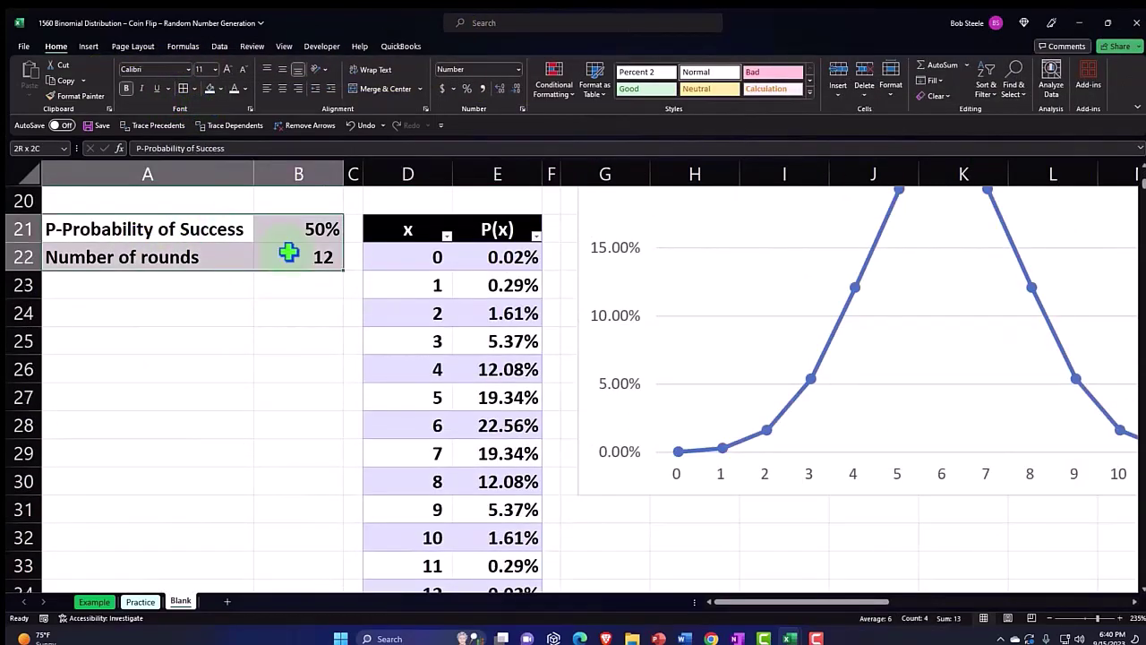
left_click(212, 89)
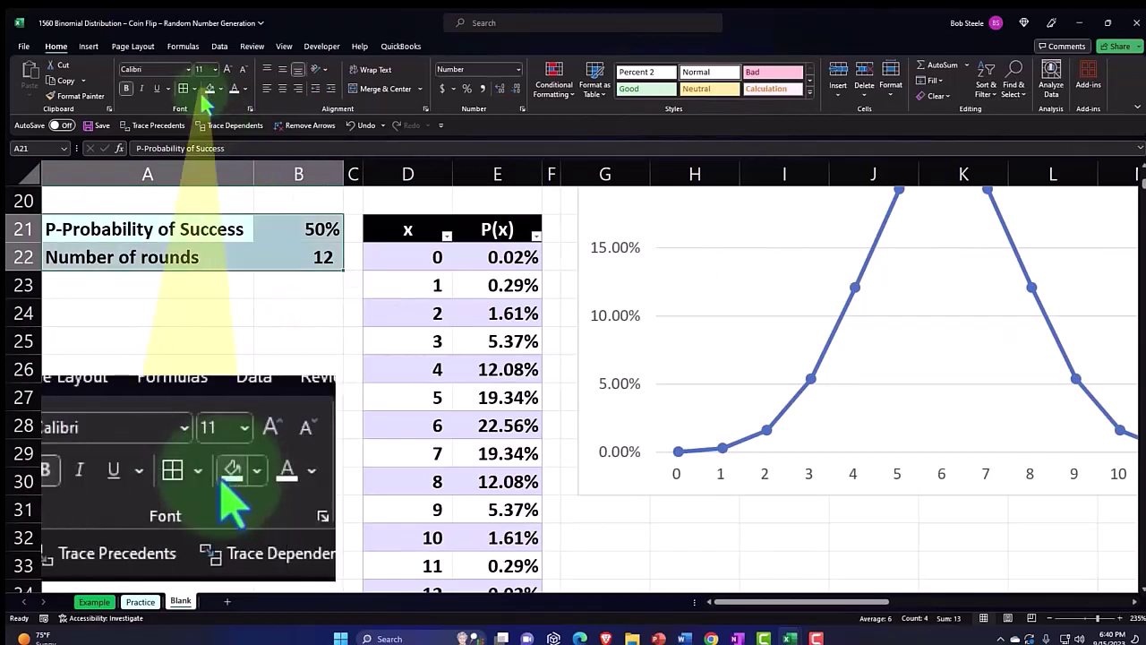
left_click(186, 90)
left_click(349, 387)
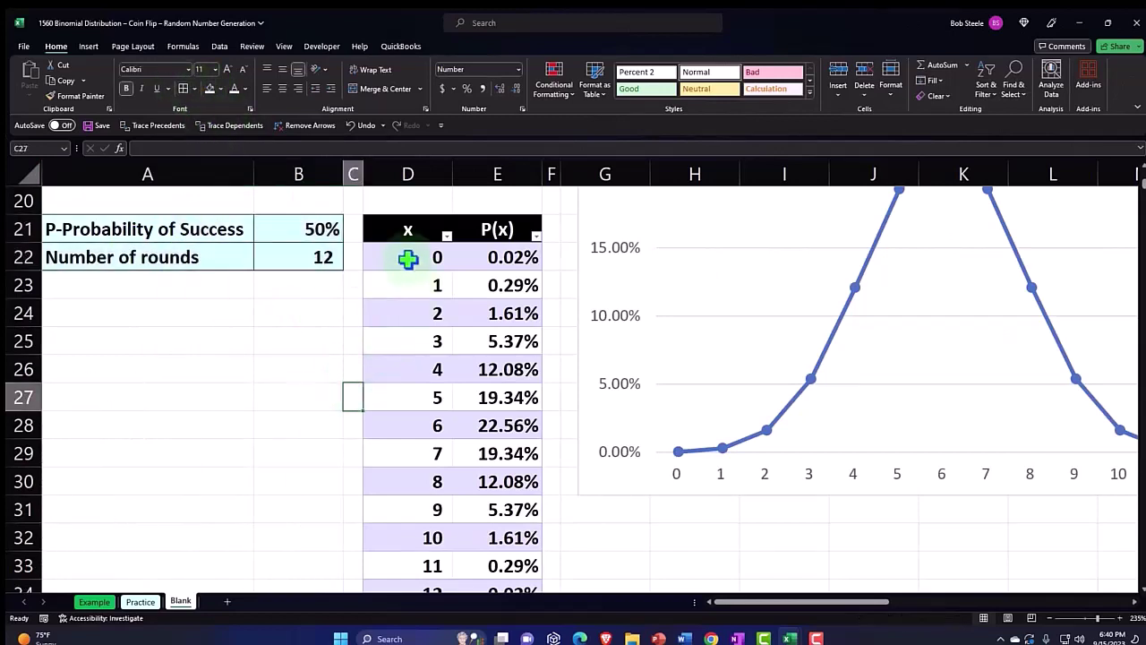
- Apply All Borders to the lower x/P(x) table D22:E35
left_click_drag(408, 259, 474, 537)
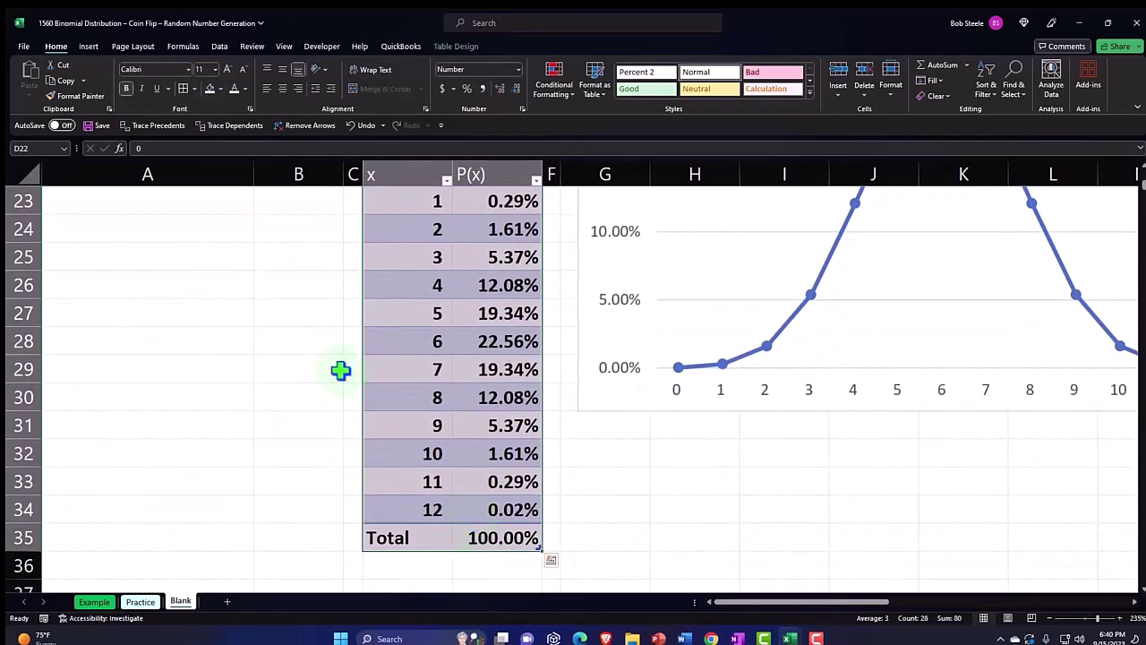
left_click(184, 90)
scroll(277, 268, "up", 5)
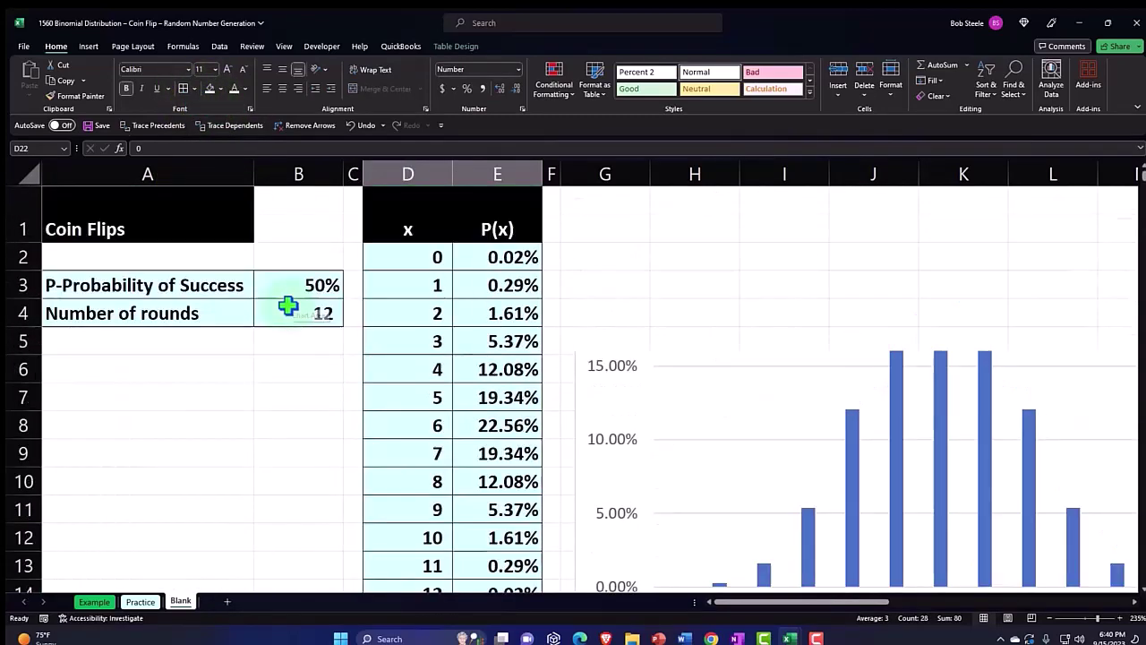
- Fill the Outcomes column from P2 down to its last value light blue
left_click_drag(742, 606, 957, 633)
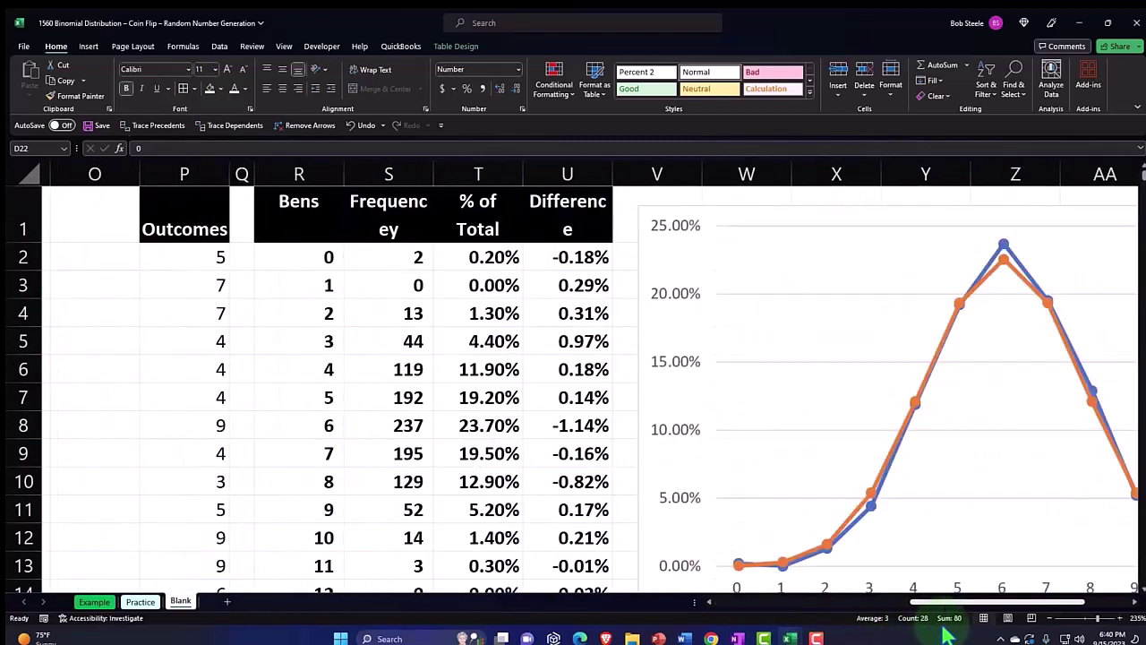
left_click(206, 264)
left_click_drag(205, 281, 189, 612)
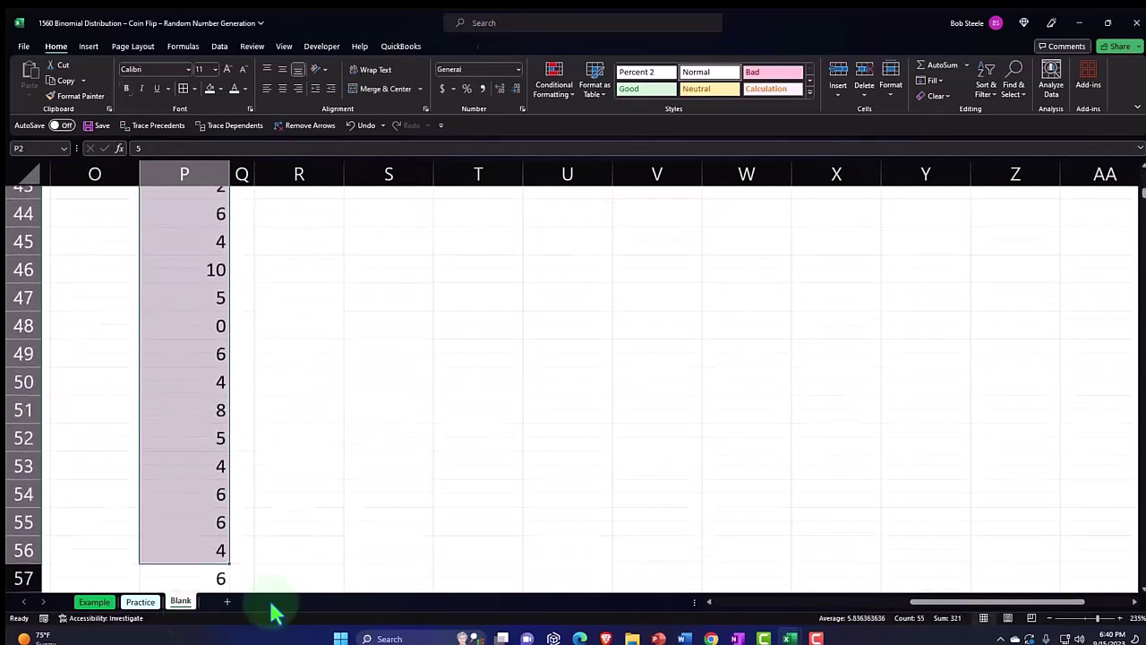
left_click_drag(1142, 193, 1142, 177)
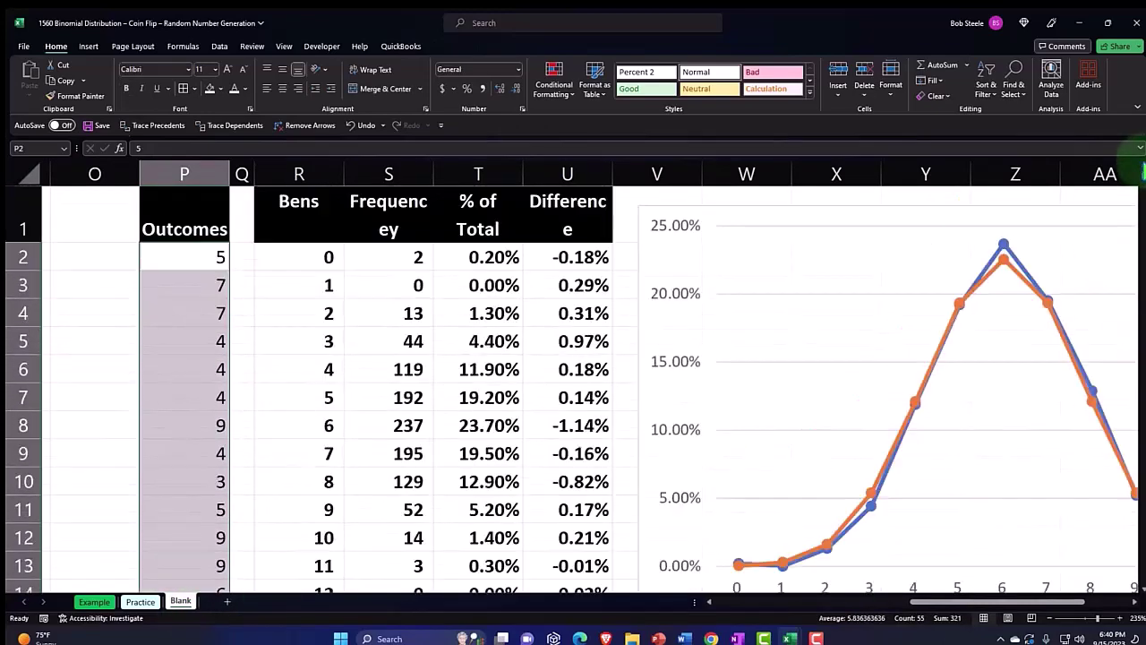
left_click(192, 258)
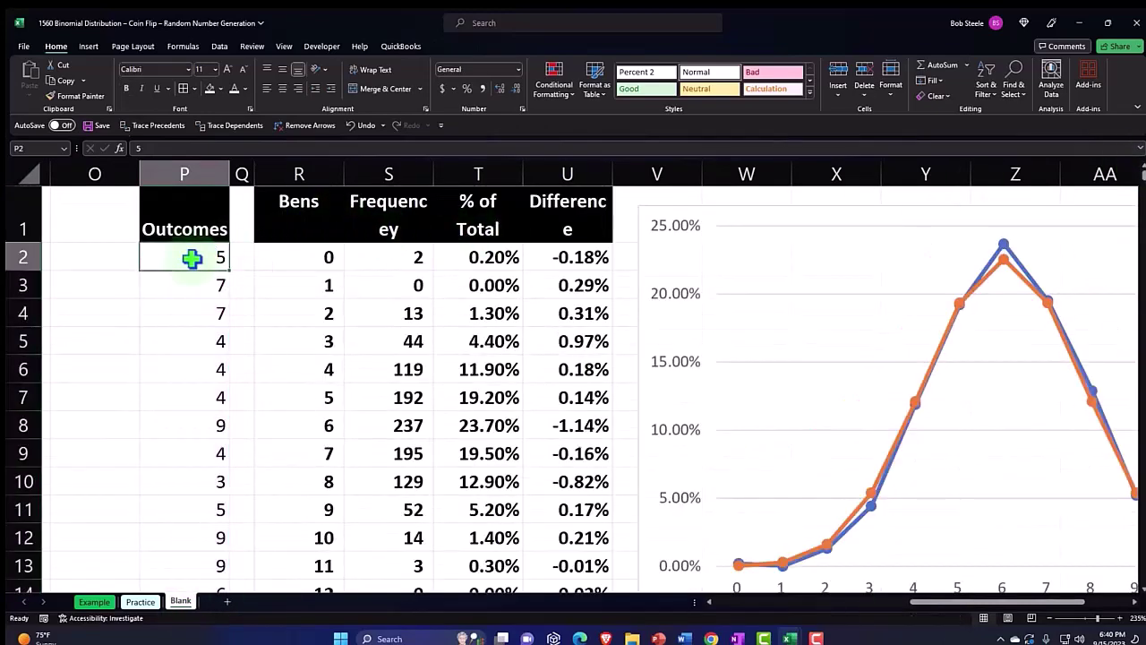
key("ctrl+shift+Down")
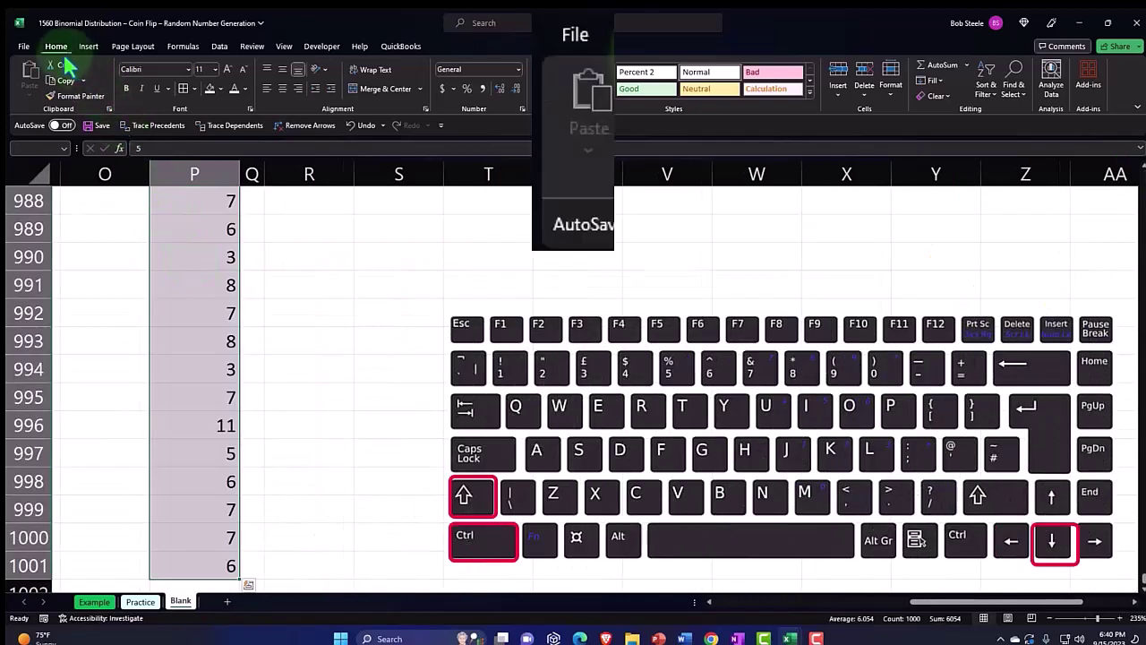
left_click(206, 92)
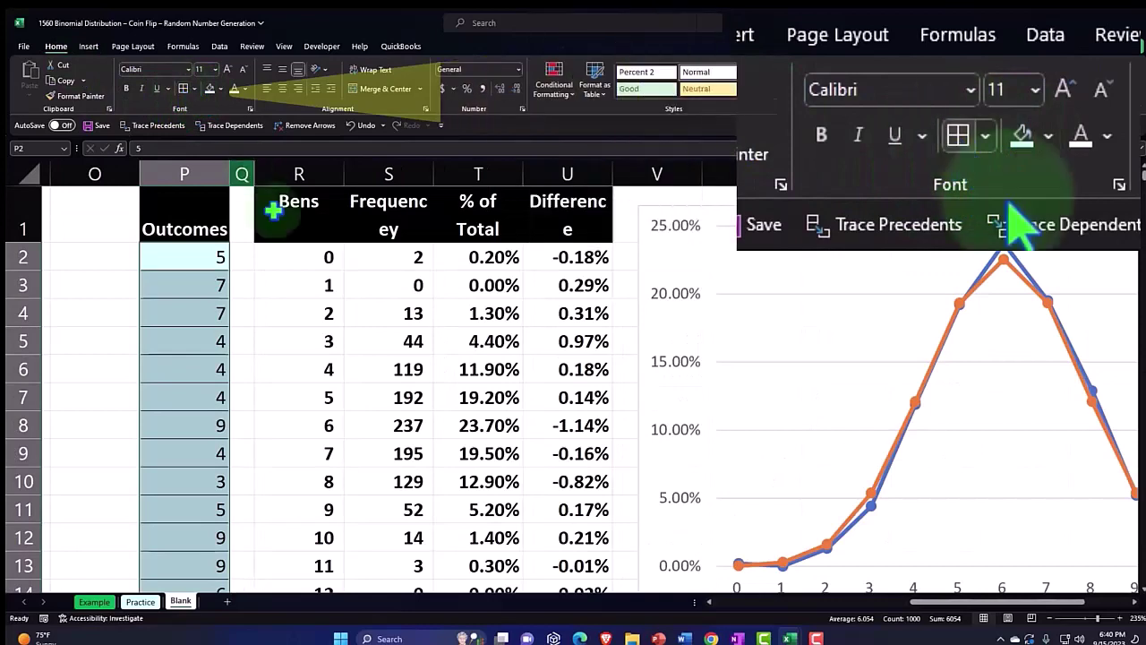
- Apply All Borders to the Bens–Difference frequency table R2:U15 down to the Total row
left_click_drag(301, 259, 529, 268)
key("ctrl+shift+Down")
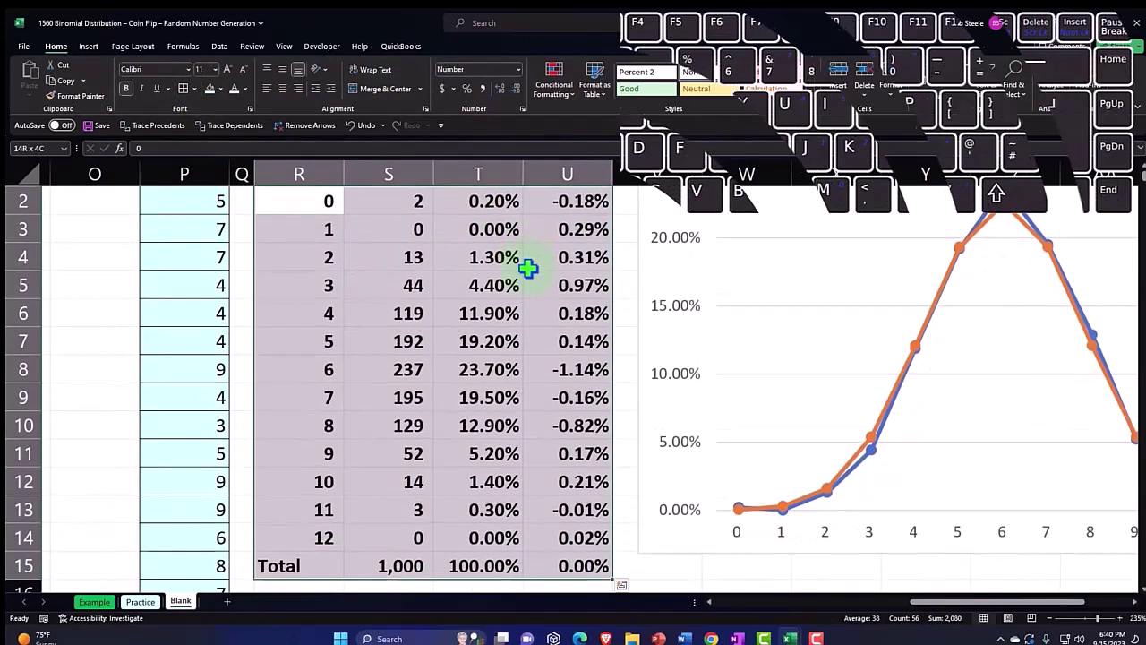
left_click(182, 88)
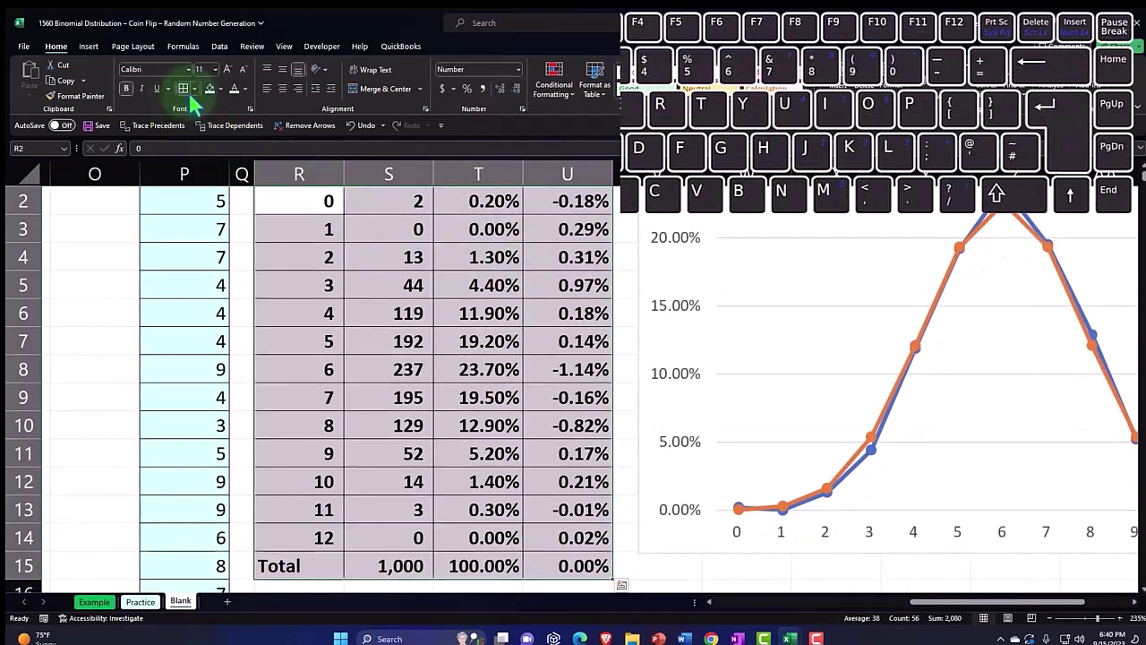
scroll(383, 350, "down", 2)
left_click(384, 350)
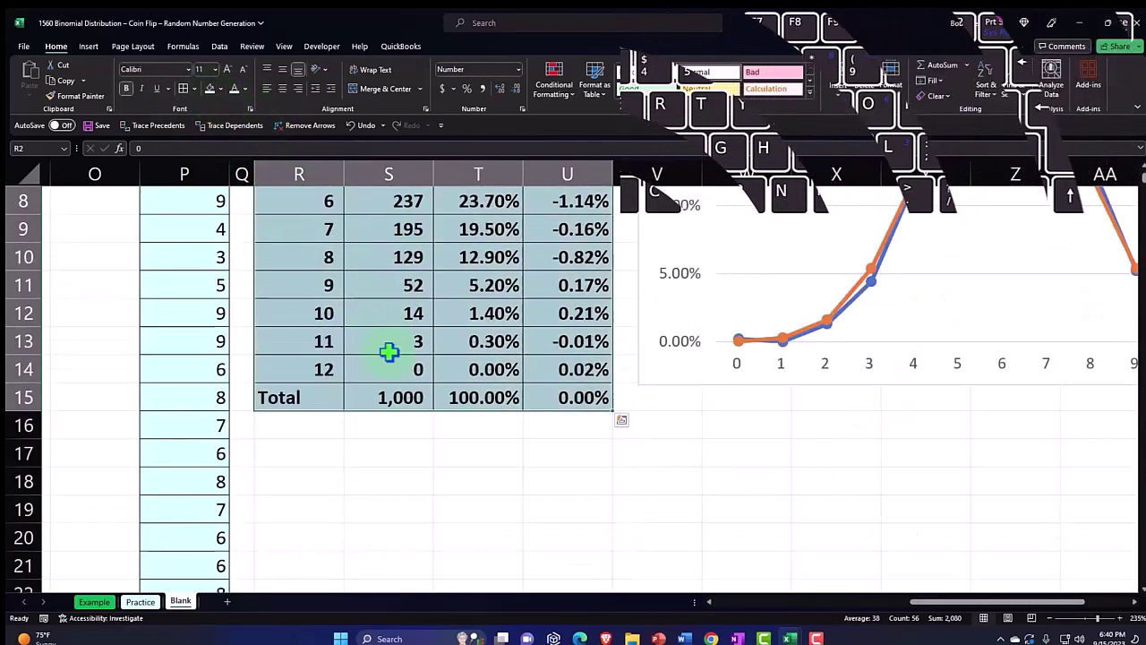
left_click_drag(323, 369, 547, 379)
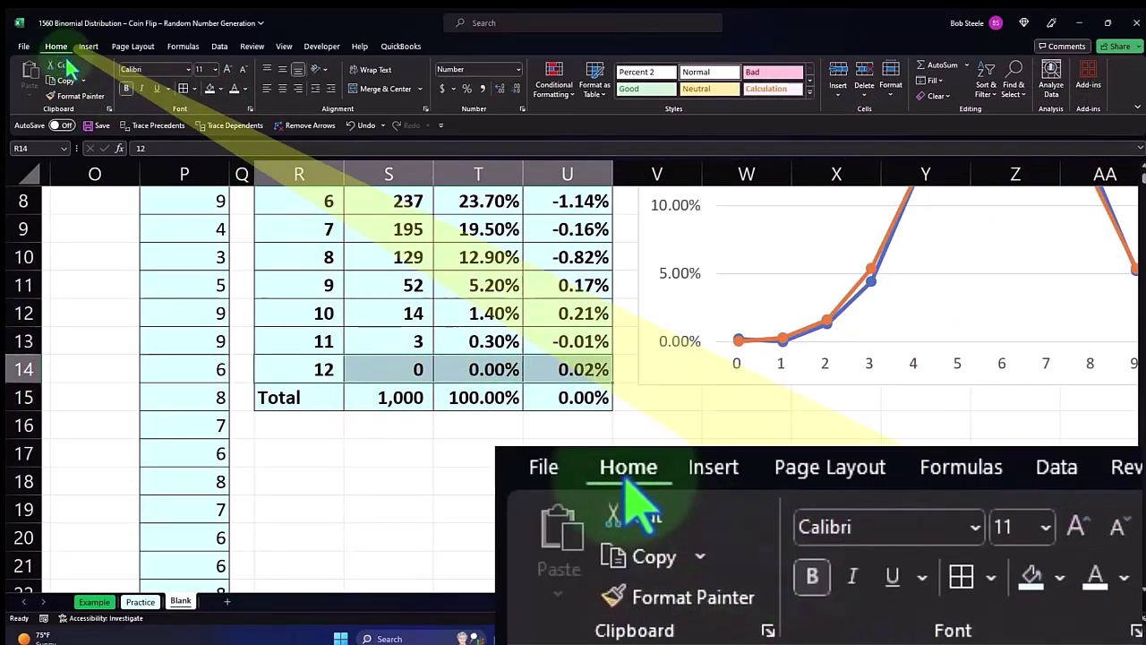
scroll(358, 300, "up", 3)
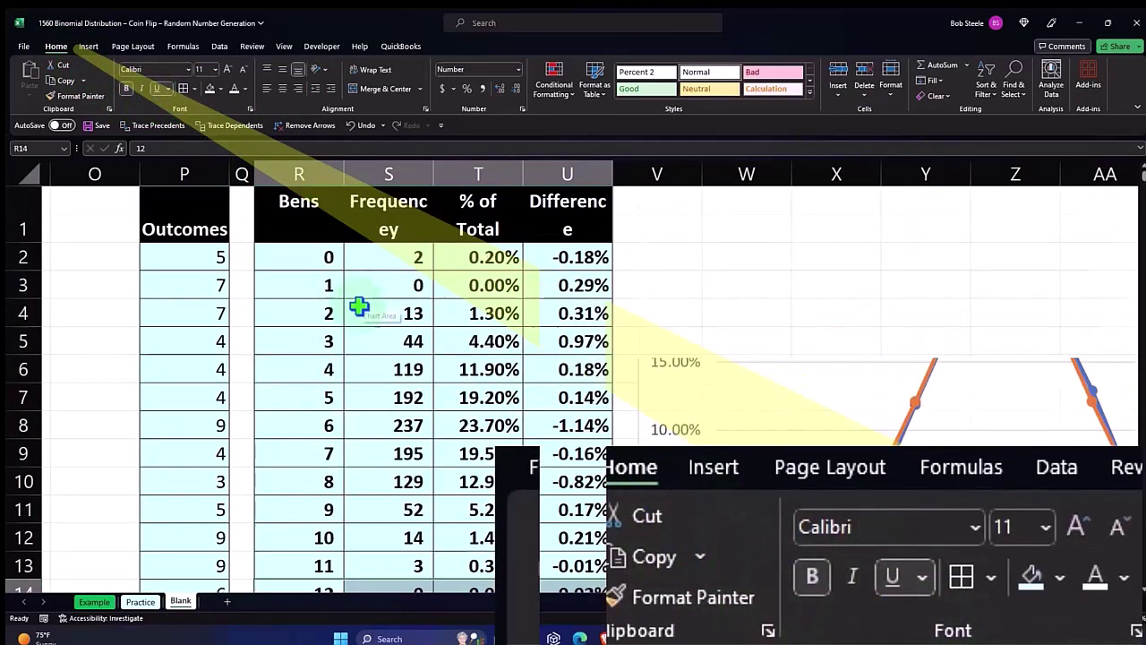
left_click(469, 288)
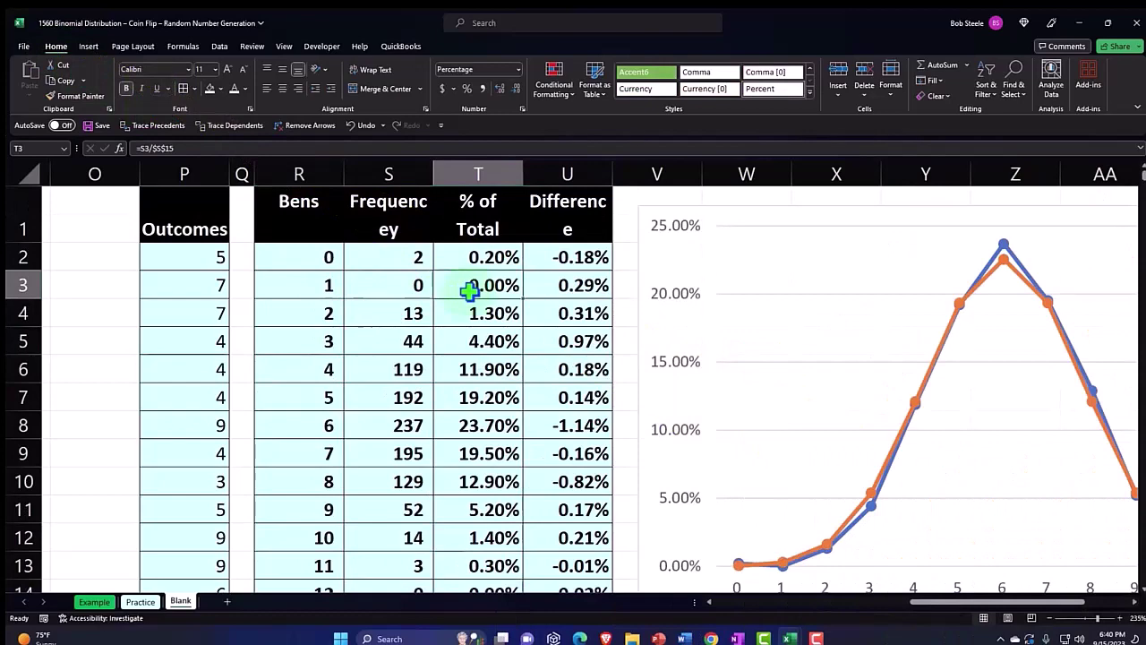
key("Right")
key("Right")
key("Right")
key("Right")
key("Right")
key("Right")
key("Right")
key("Right")
key("Right")
key("Right")
key("Right")
key("Right")
key("Right")
key("Left")
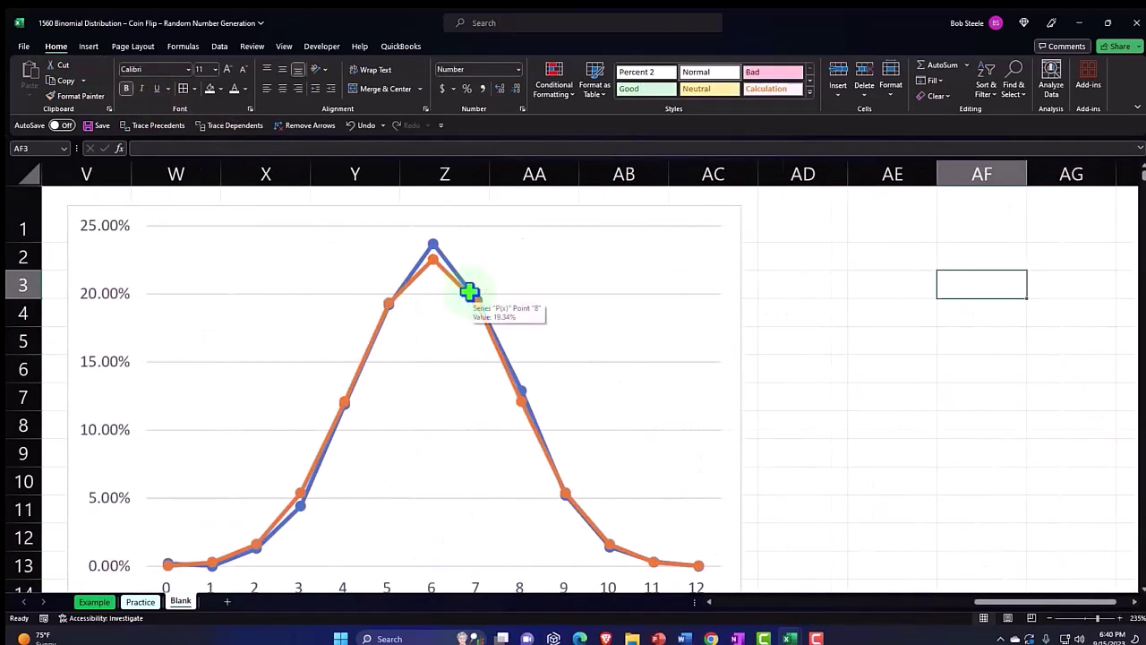
key("Home")
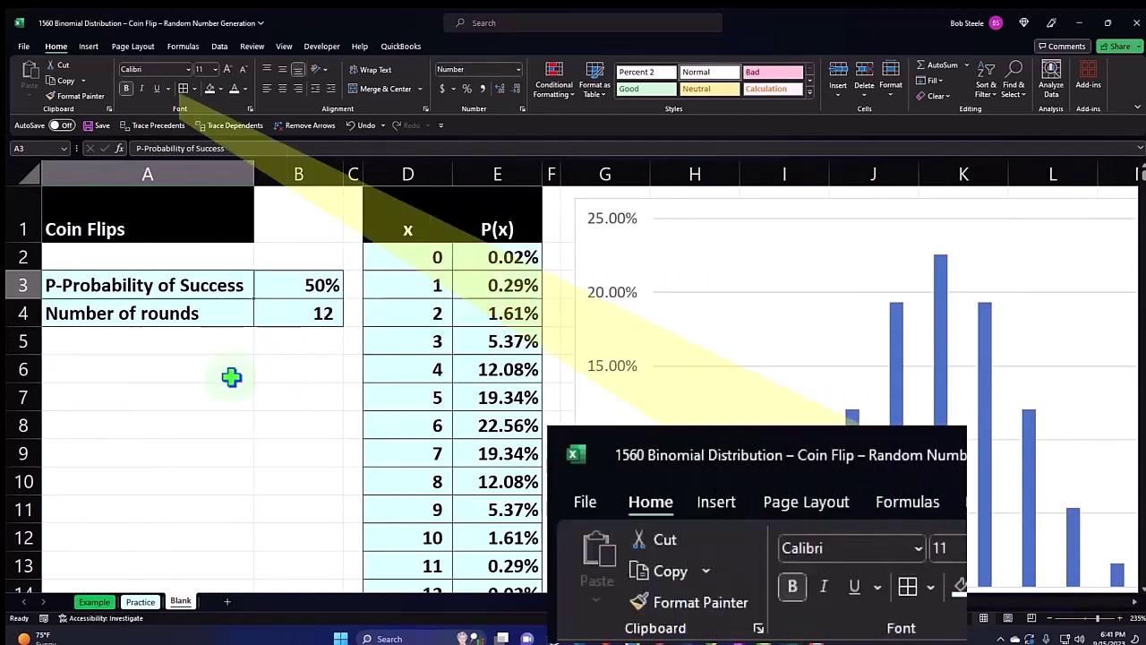
- Run a spelling check to correct 'Frequencey' to 'Frequency' in S1
left_click(253, 46)
left_click(28, 81)
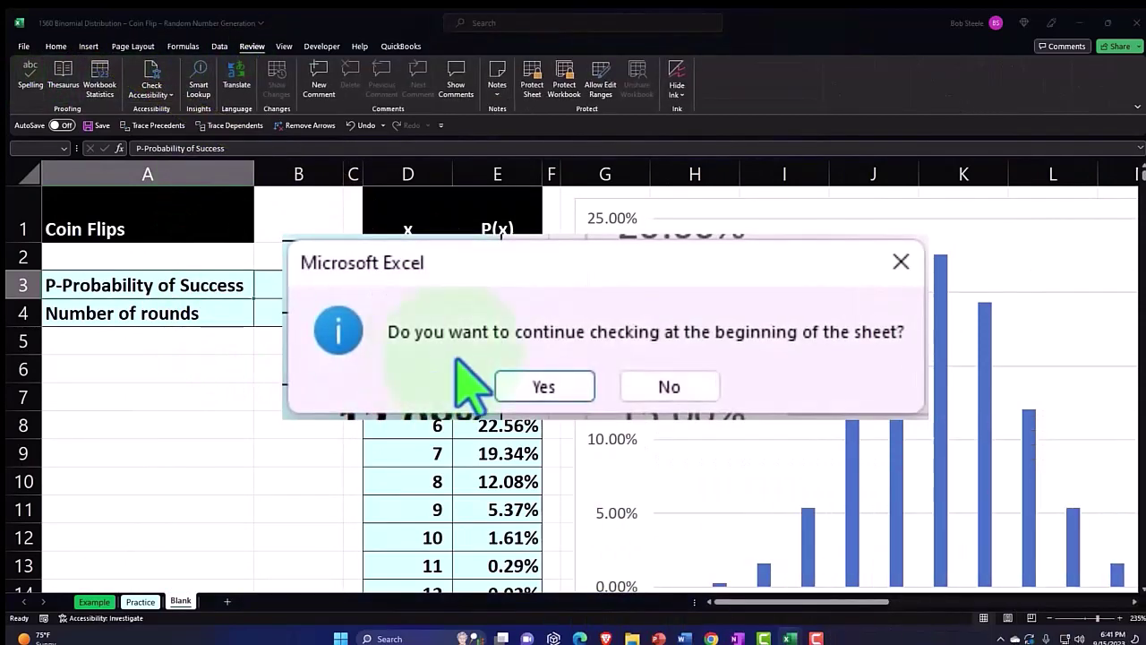
left_click(595, 330)
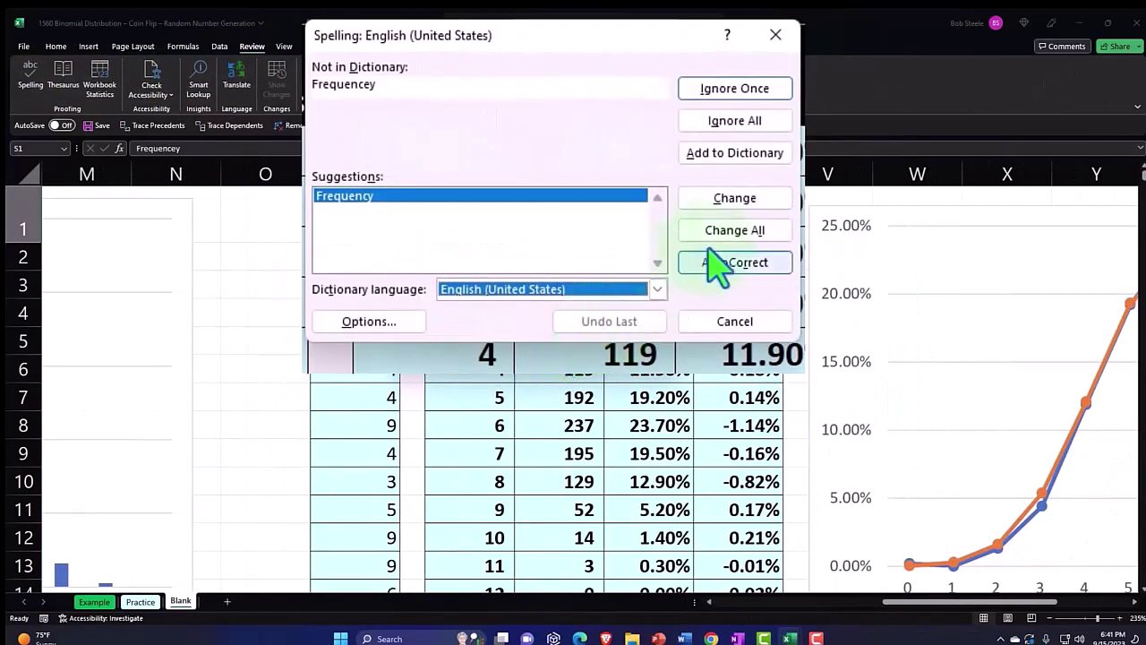
left_click(734, 198)
left_click(605, 368)
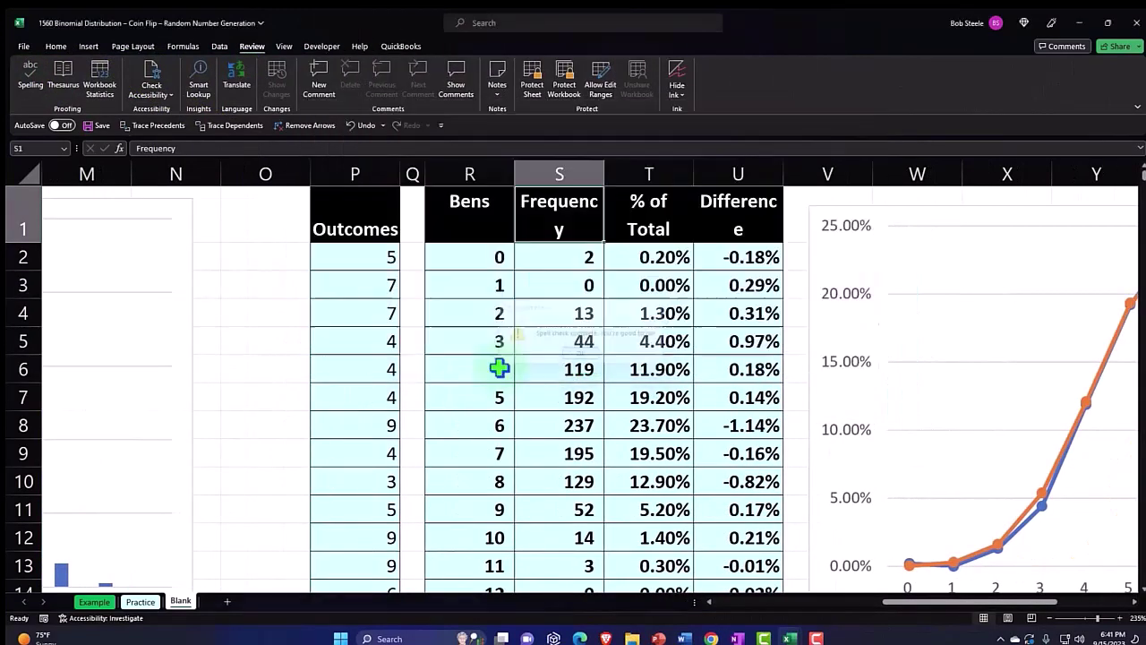